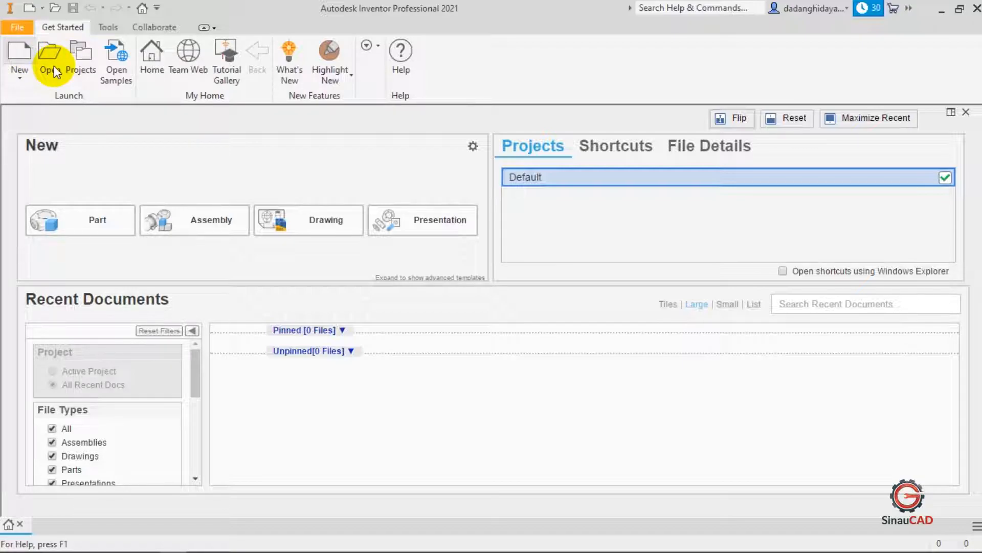
- Create a new part file from the Standard (mm).ipt metric template
{"action": "key", "text": "ctrl+n"}
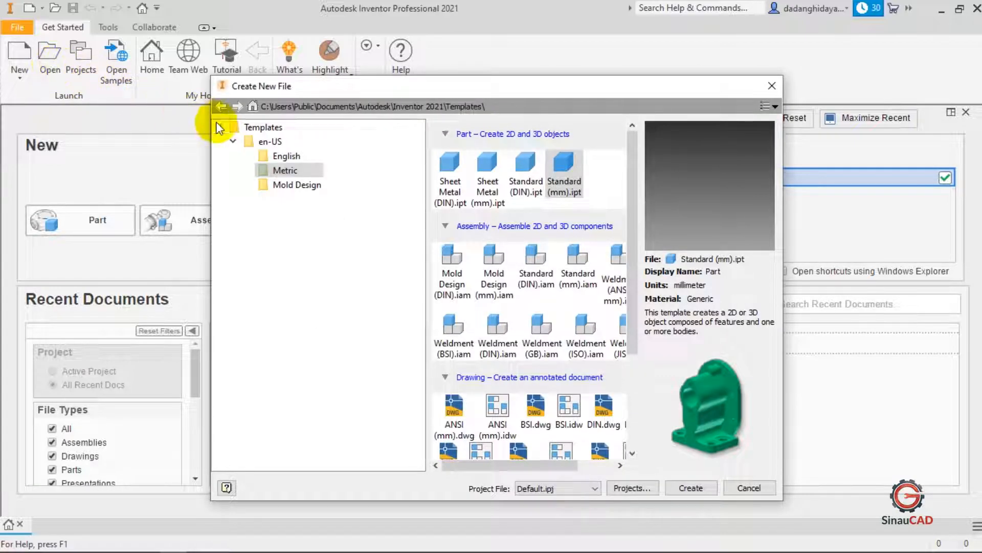
{"action": "left_click", "coordinate": [563, 183]}
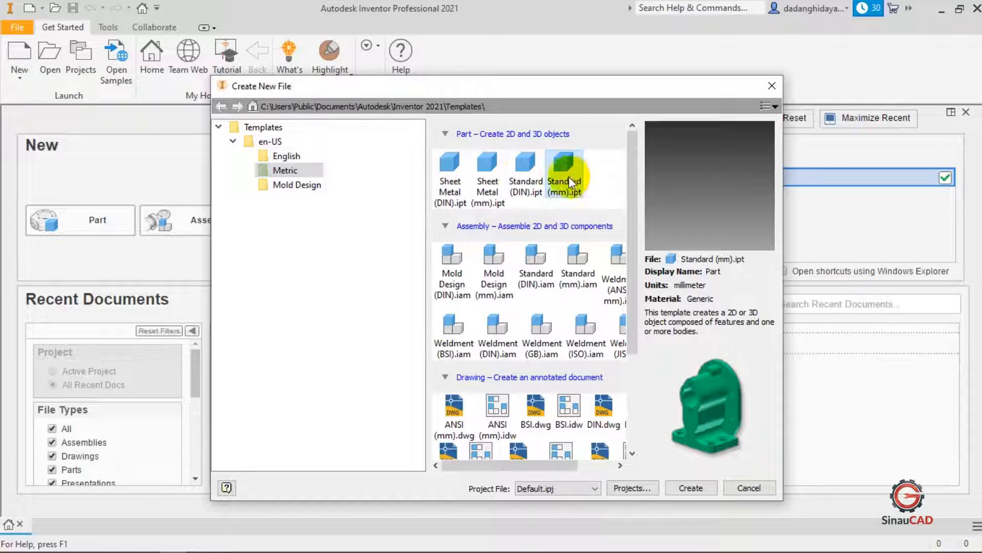
{"action": "left_click", "coordinate": [691, 487]}
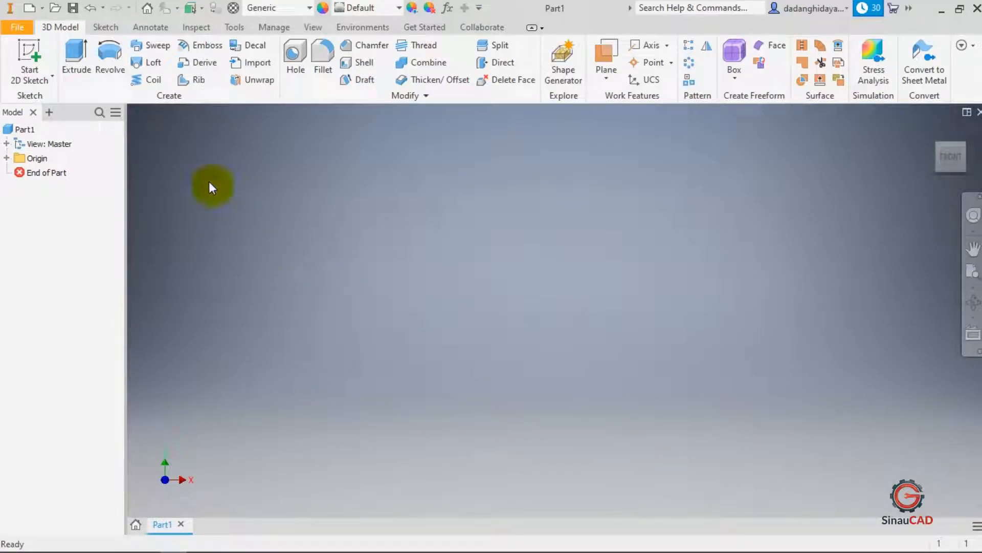
- Start a 2D sketch on the front origin plane
{"action": "left_click", "coordinate": [30, 58]}
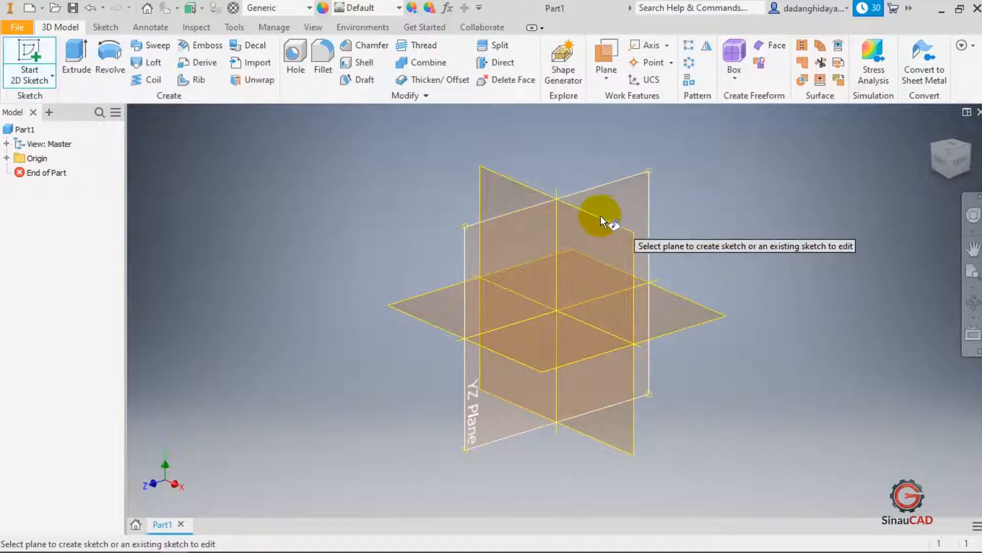
{"action": "left_click", "coordinate": [582, 222]}
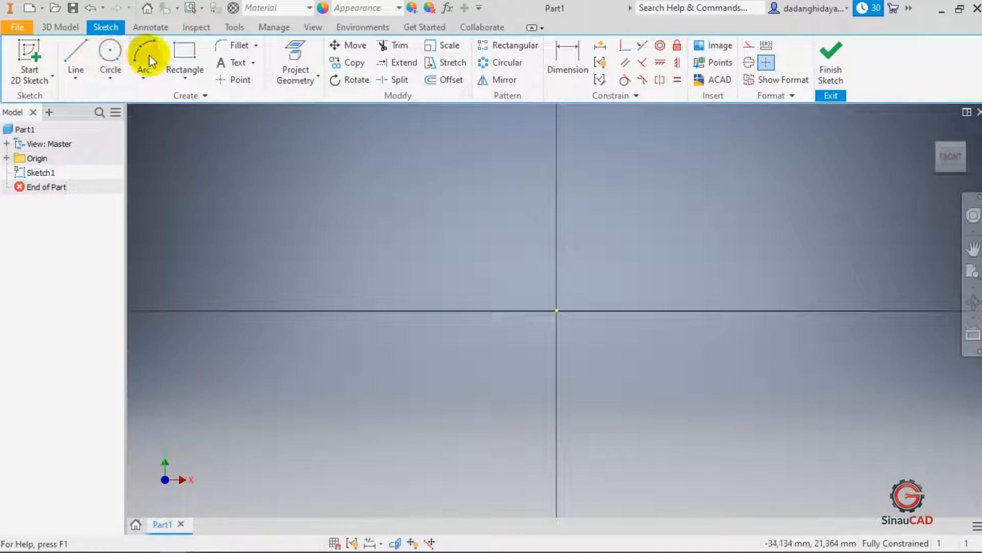
- Draw a two-point center rectangle 20 mm by 20 mm centred on the sketch origin
{"action": "left_click", "coordinate": [183, 80]}
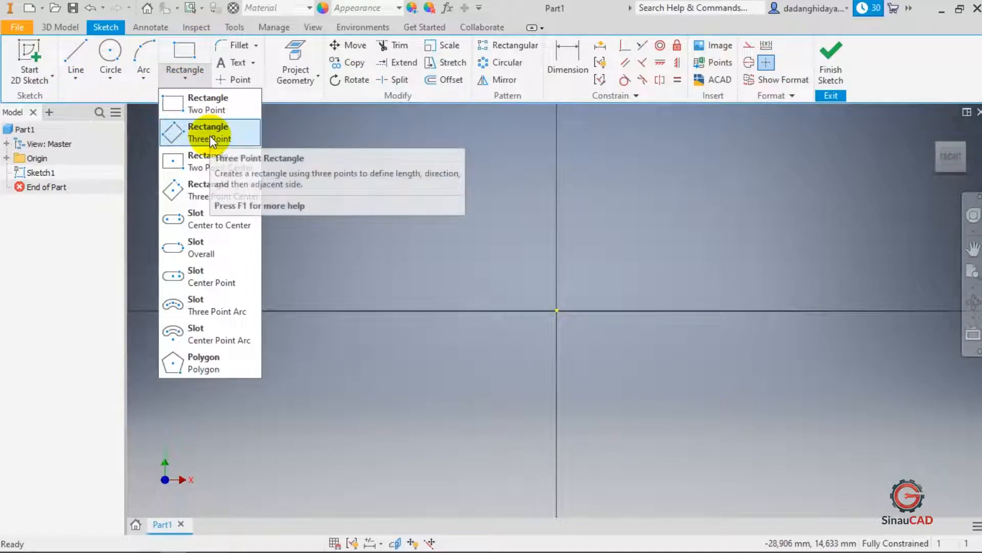
{"action": "left_click", "coordinate": [293, 125]}
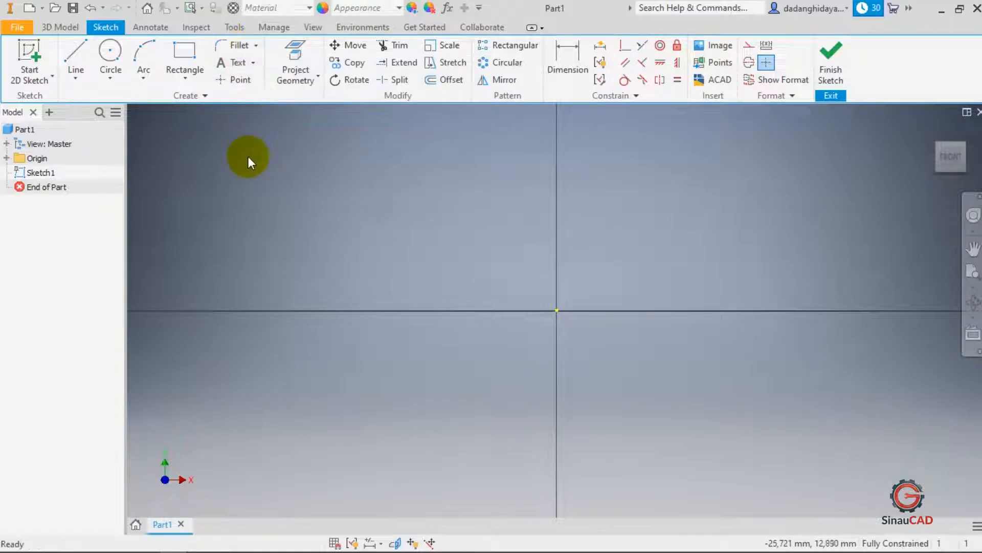
{"action": "left_click", "coordinate": [185, 79]}
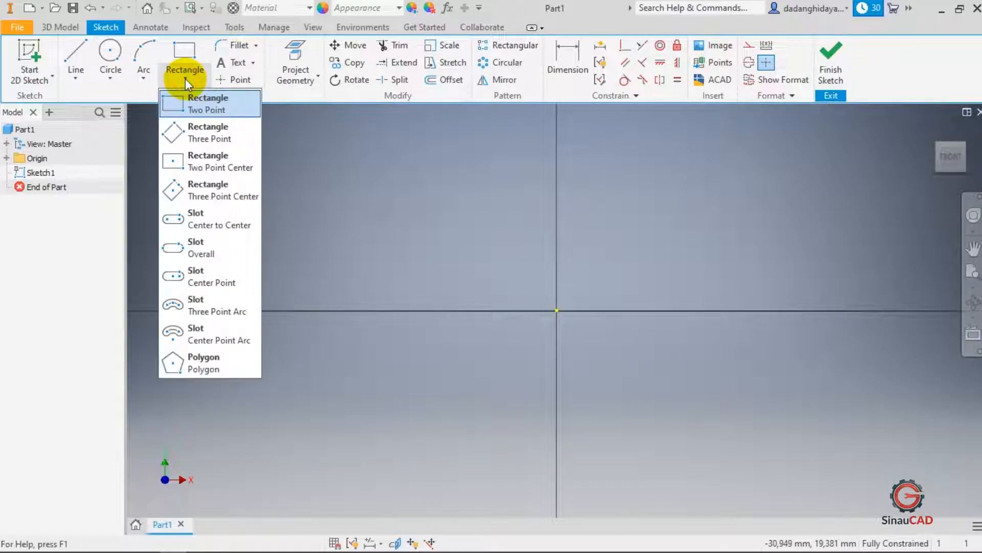
{"action": "left_click", "coordinate": [225, 162]}
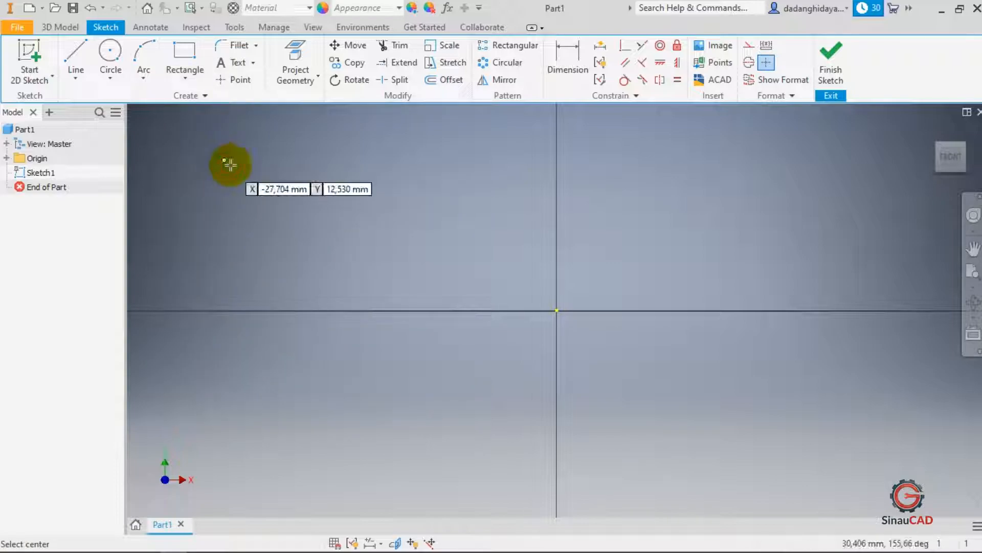
{"action": "left_click", "coordinate": [557, 310]}
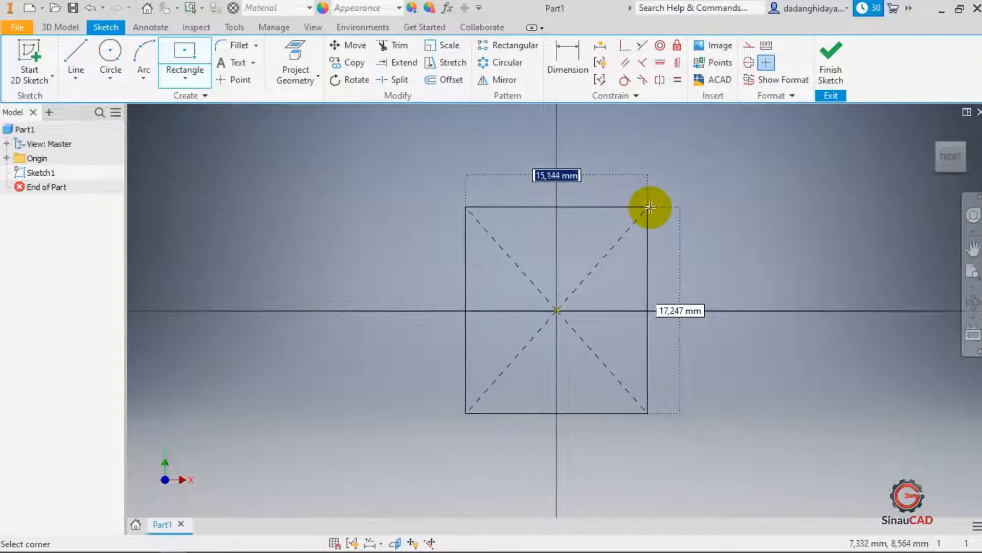
{"action": "type", "text": "20"}
{"action": "key", "text": "Tab"}
{"action": "type", "text": "20"}
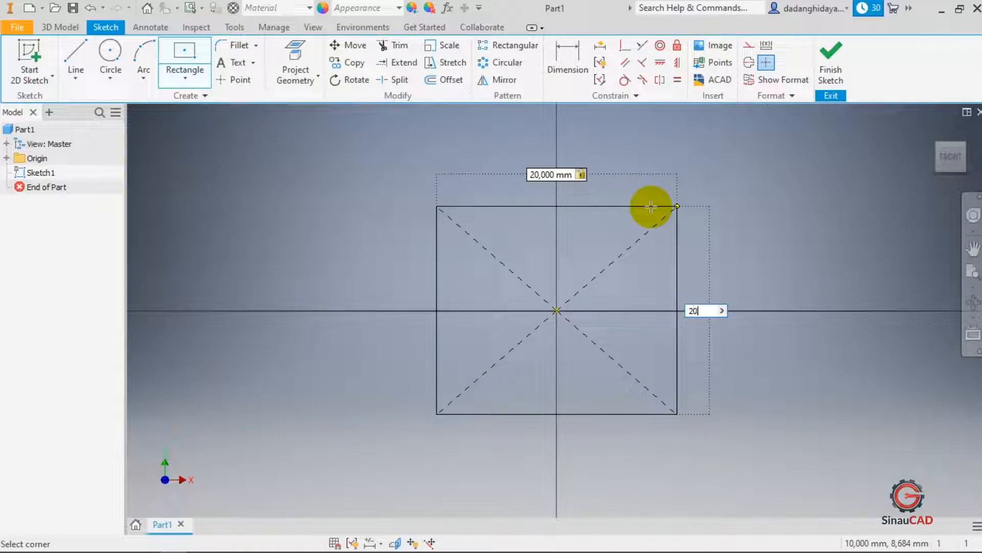
{"action": "key", "text": "Return"}
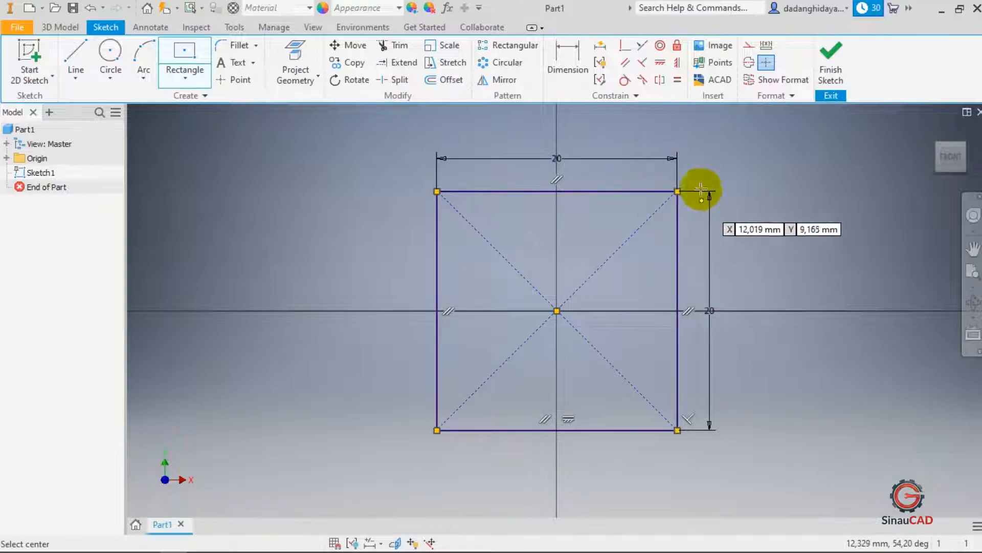
{"action": "key", "text": "Escape"}
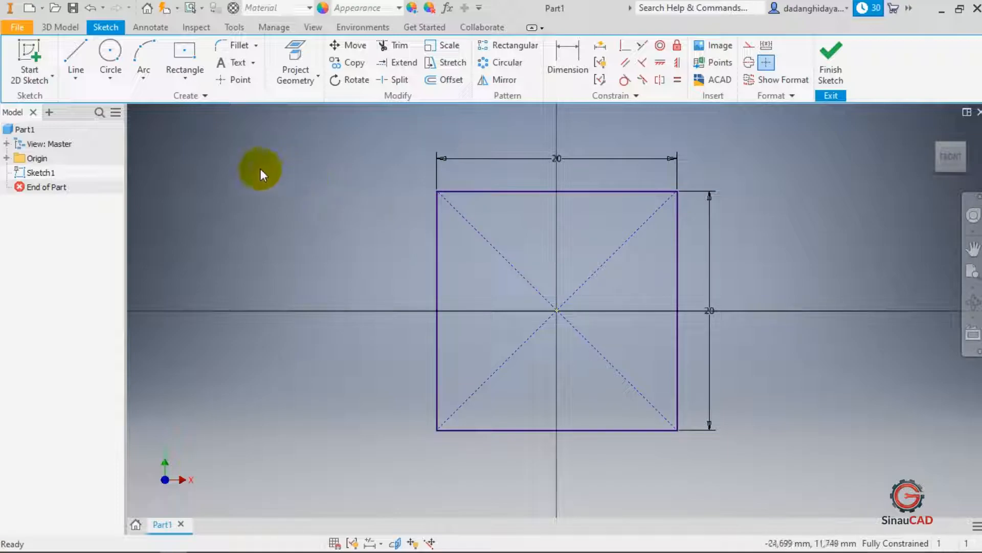
- Fillet the square's top-left corner with a 5 mm radius
{"action": "left_click", "coordinate": [231, 48]}
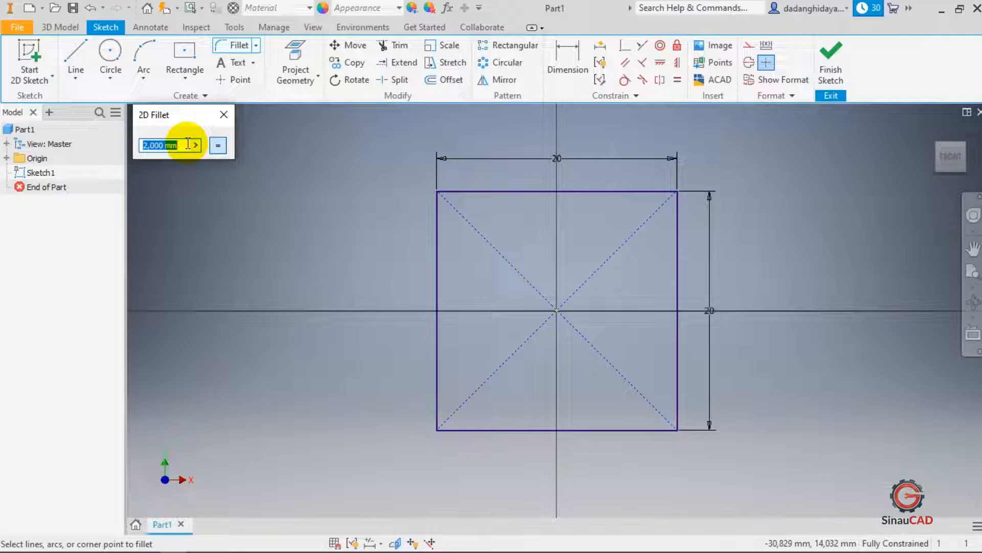
{"action": "type", "text": "5"}
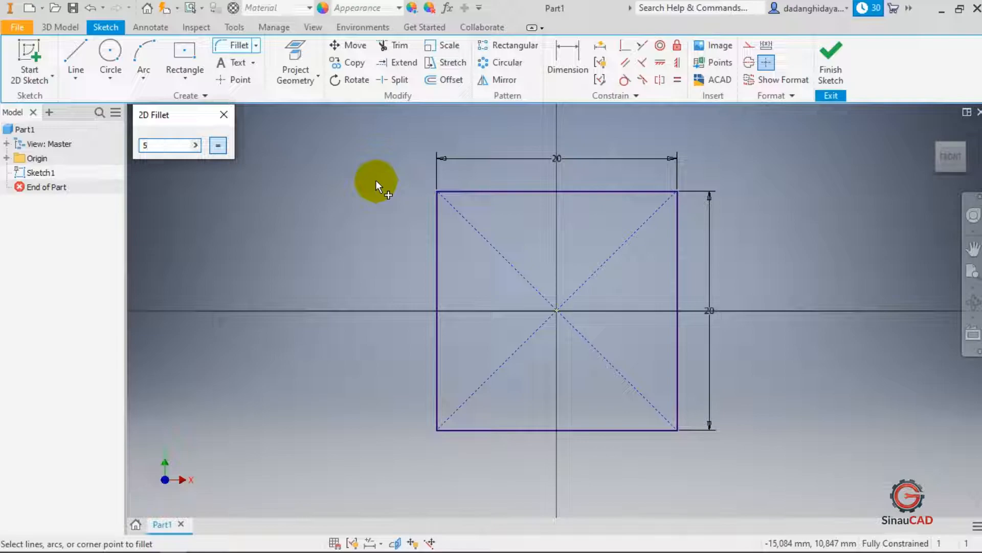
{"action": "left_click", "coordinate": [461, 191]}
{"action": "left_click", "coordinate": [436, 216]}
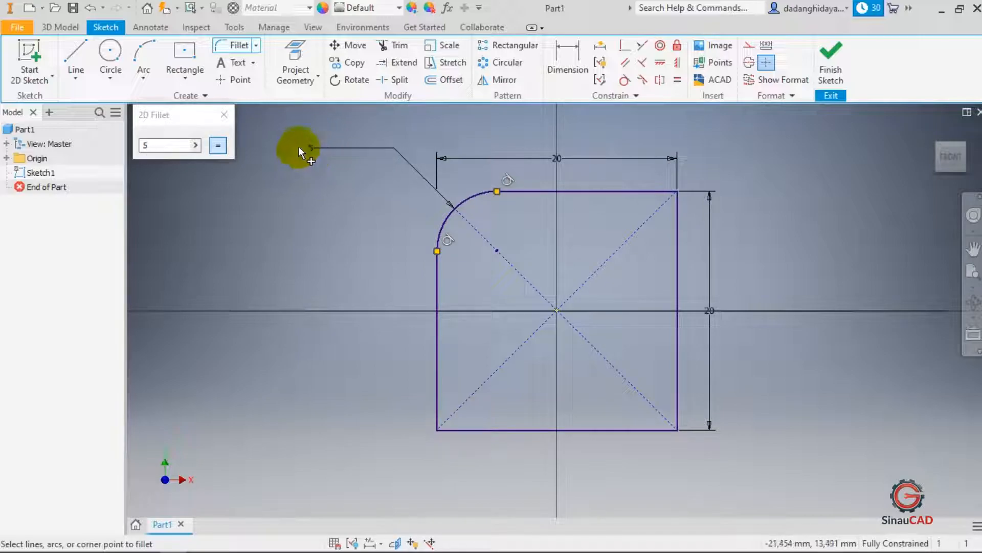
- Fillet the square's top-right corner with a 2 mm radius
{"action": "double_click", "coordinate": [165, 145]}
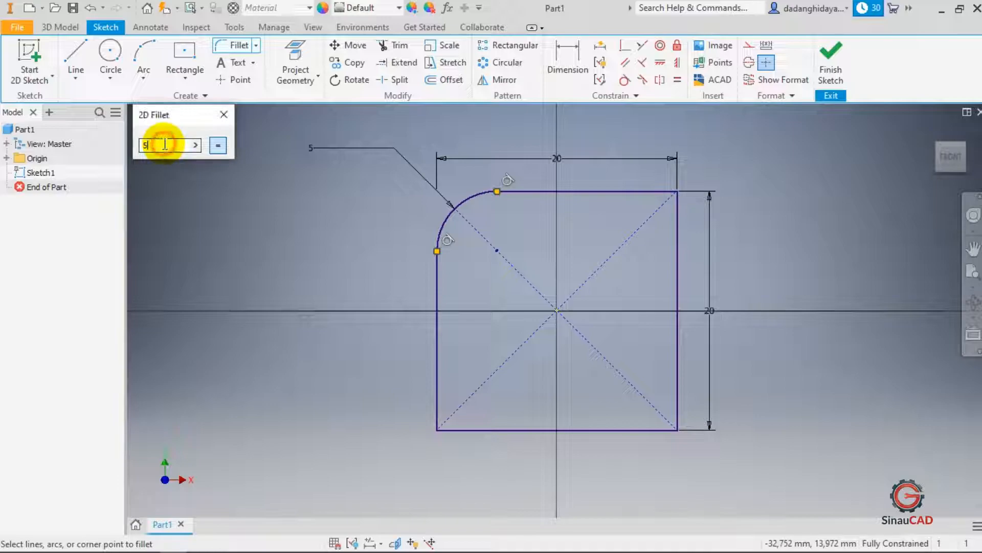
{"action": "type", "text": "2"}
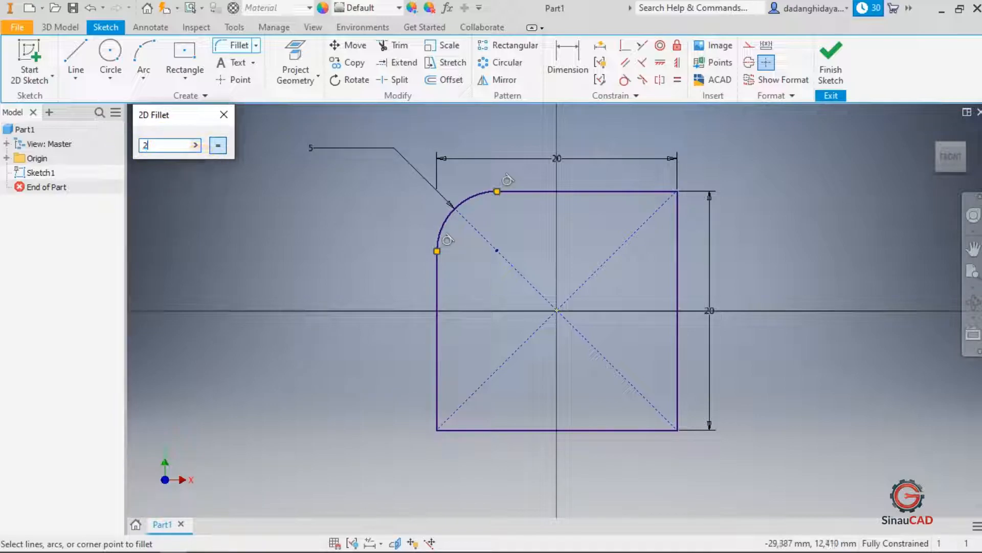
{"action": "left_click", "coordinate": [658, 189]}
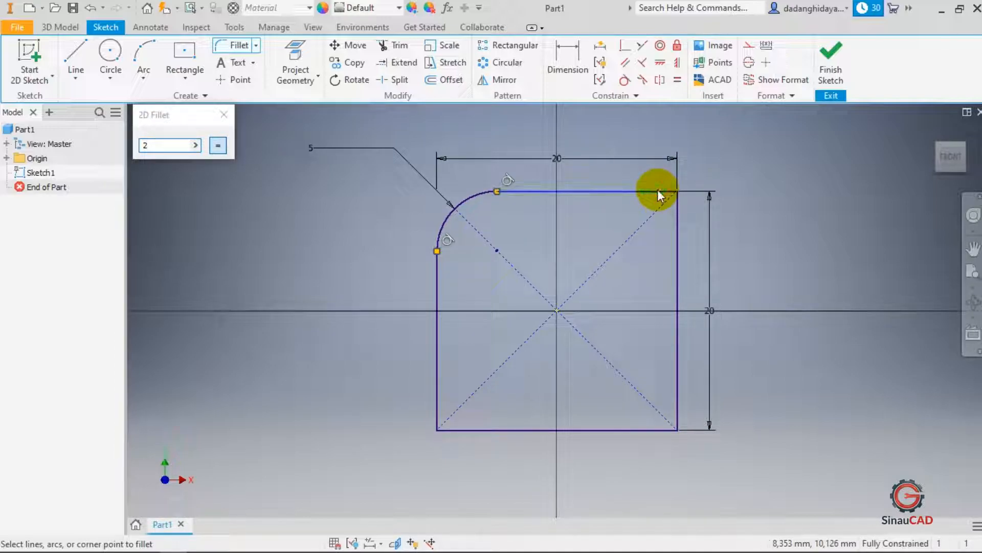
{"action": "left_click", "coordinate": [675, 212]}
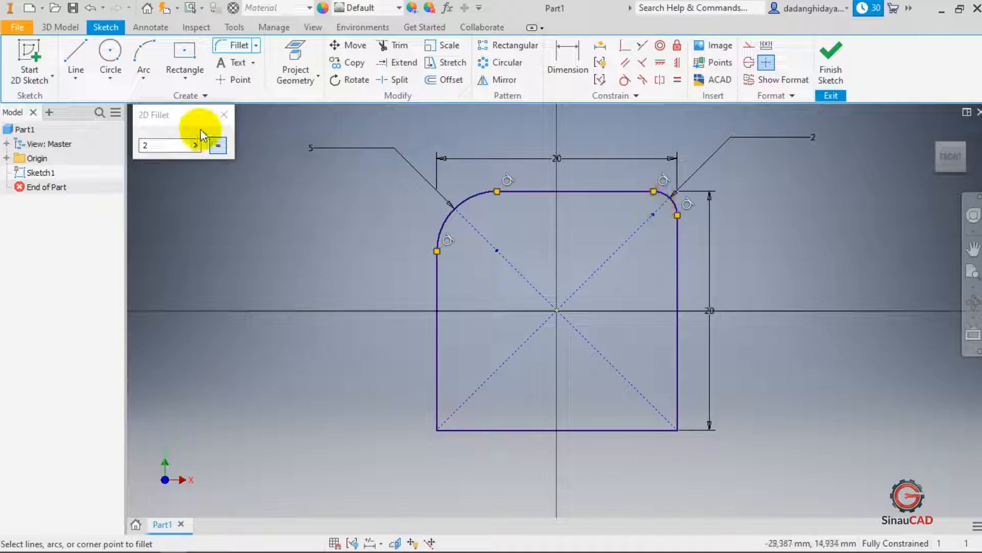
- Fillet the square's bottom-right and bottom-left corners with the same 2 mm radius, then close the fillet dialog
{"action": "left_click_drag", "start_coordinate": [186, 120], "coordinate": [142, 93]}
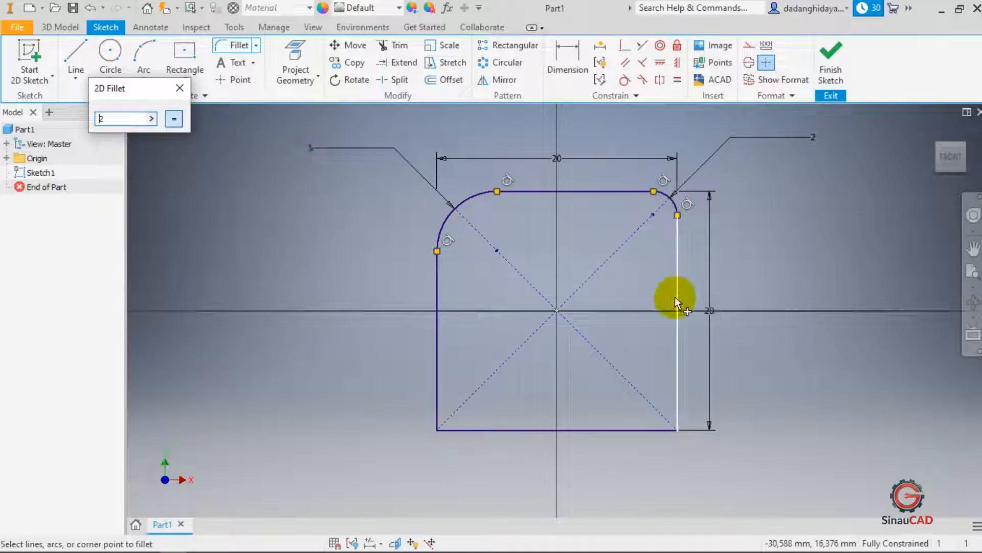
{"action": "left_click", "coordinate": [678, 405]}
{"action": "left_click", "coordinate": [660, 430]}
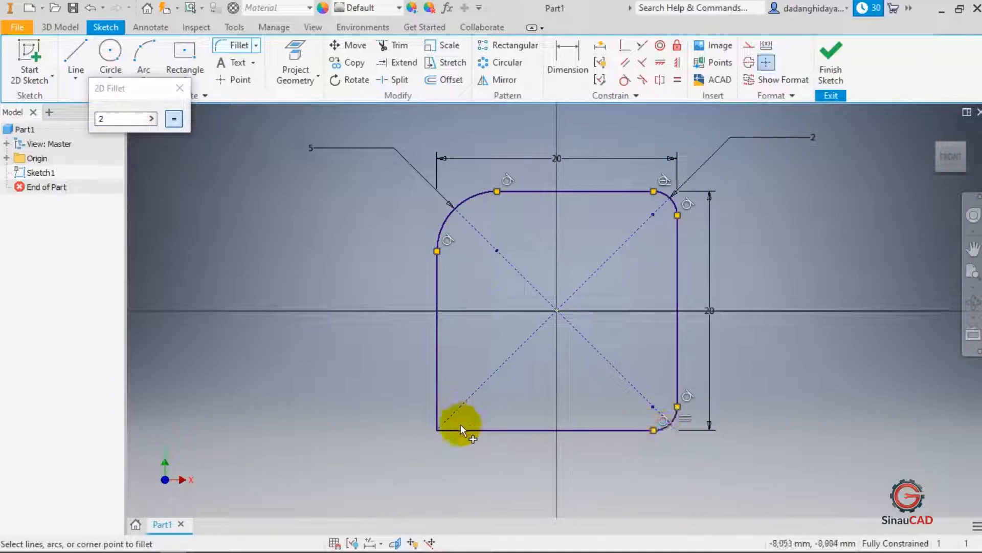
{"action": "left_click", "coordinate": [436, 399]}
{"action": "left_click", "coordinate": [481, 429]}
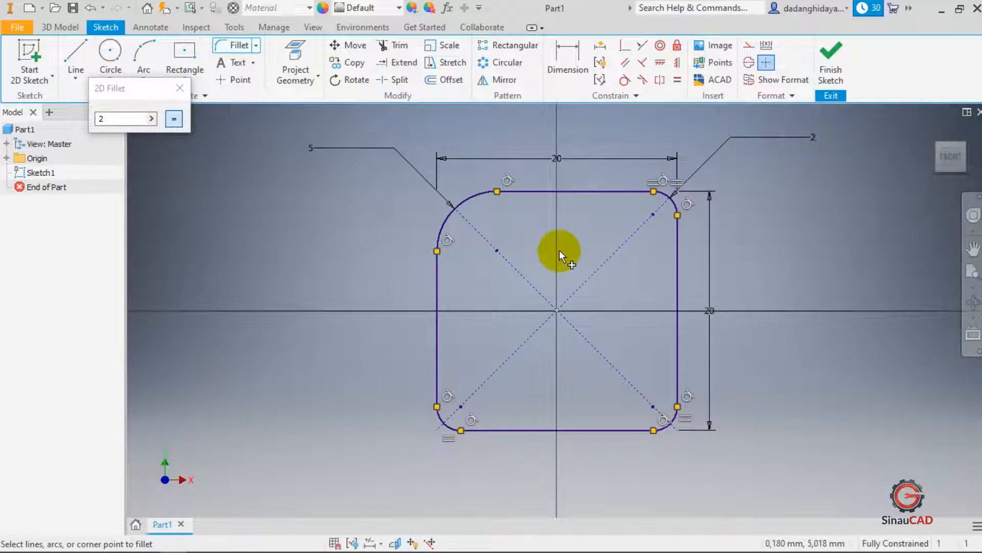
{"action": "left_click", "coordinate": [179, 88]}
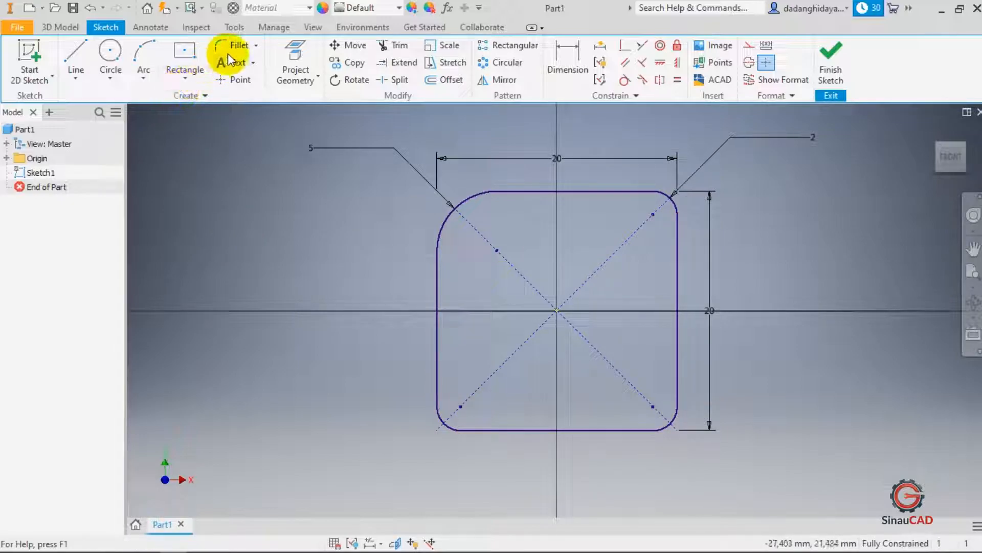
{"action": "left_click", "coordinate": [254, 46]}
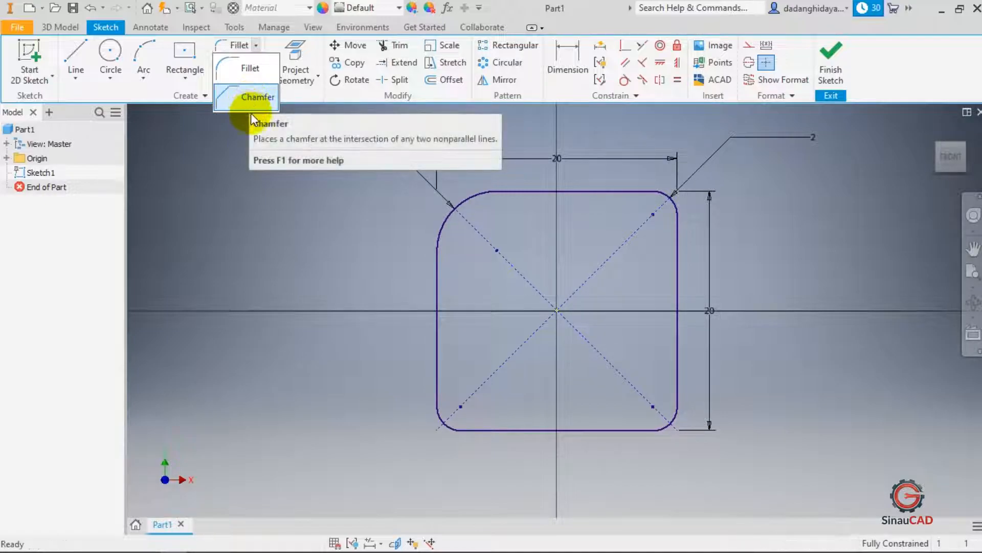
{"action": "left_click", "coordinate": [266, 180]}
{"action": "scroll", "coordinate": [285, 239], "scroll_direction": "down", "scroll_amount": 5}
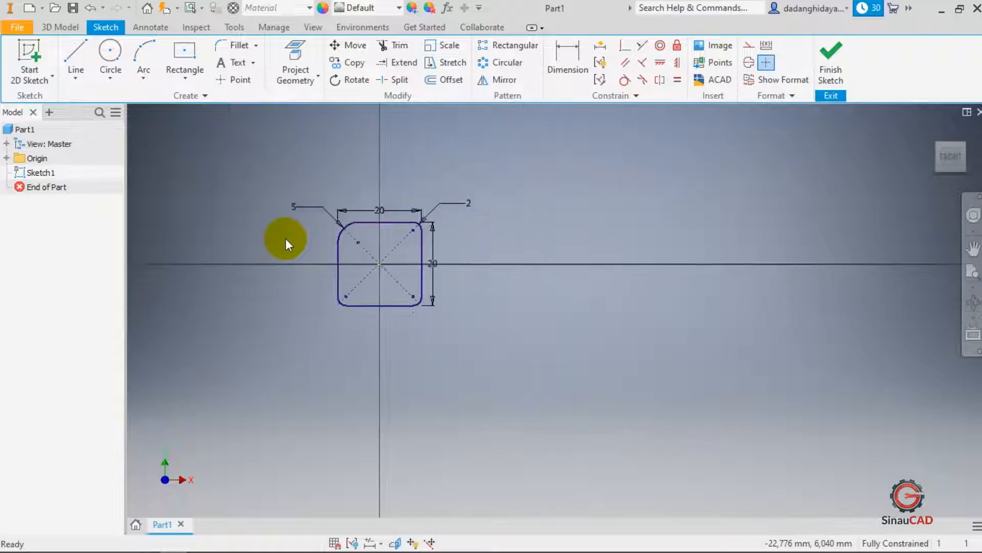
{"action": "scroll", "coordinate": [446, 253], "scroll_direction": "up", "scroll_amount": 3}
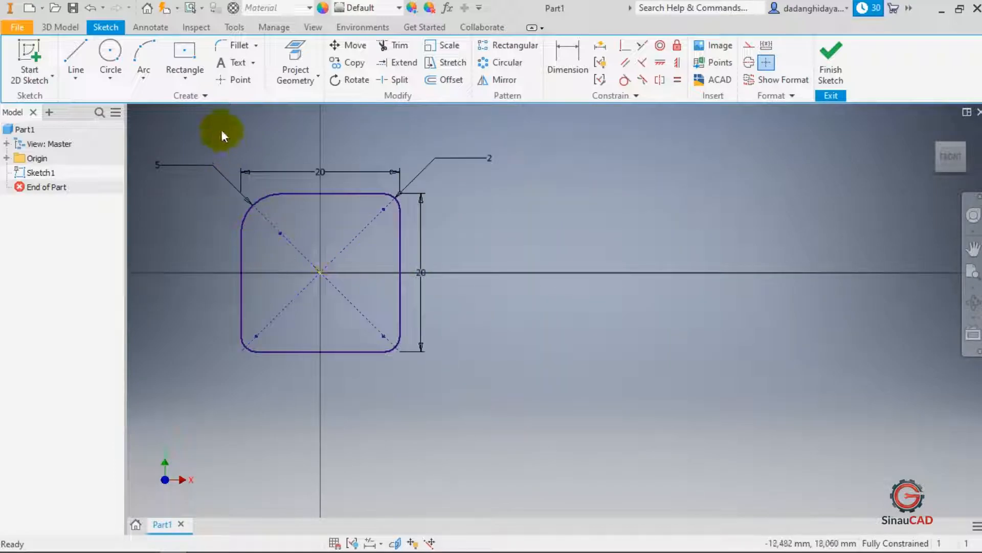
- Draw a horizontal line 50 mm long starting from the sketch origin toward the right
{"action": "left_click", "coordinate": [76, 53]}
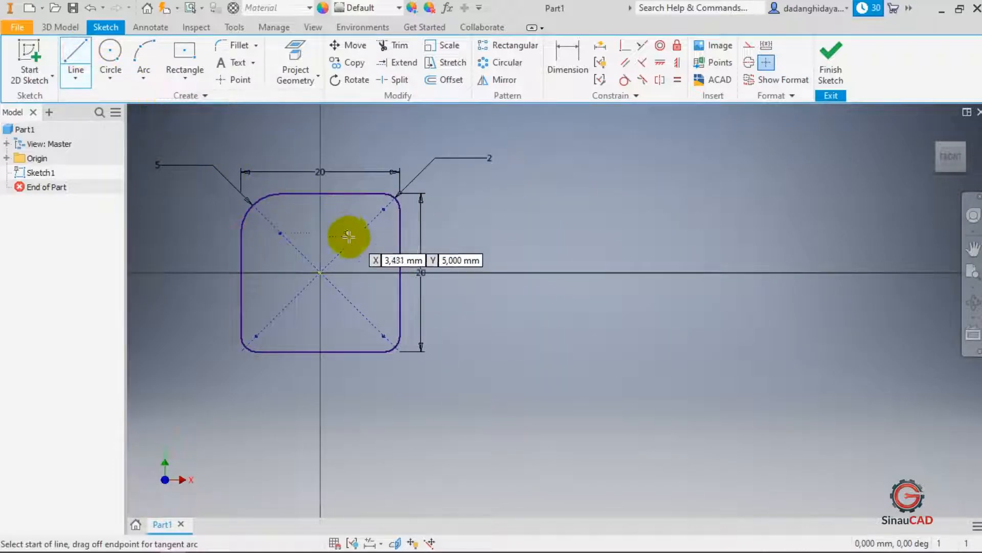
{"action": "left_click", "coordinate": [320, 272]}
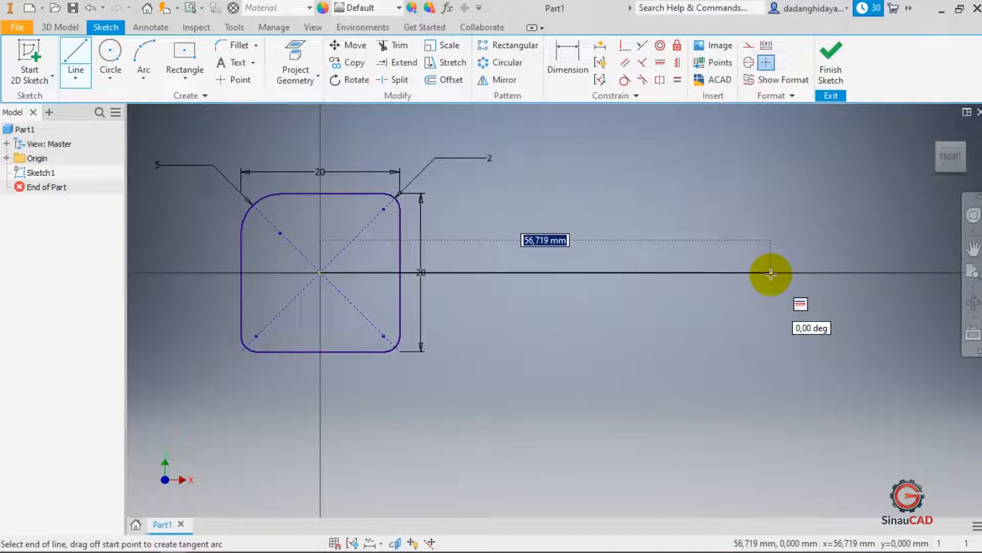
{"action": "type", "text": "50"}
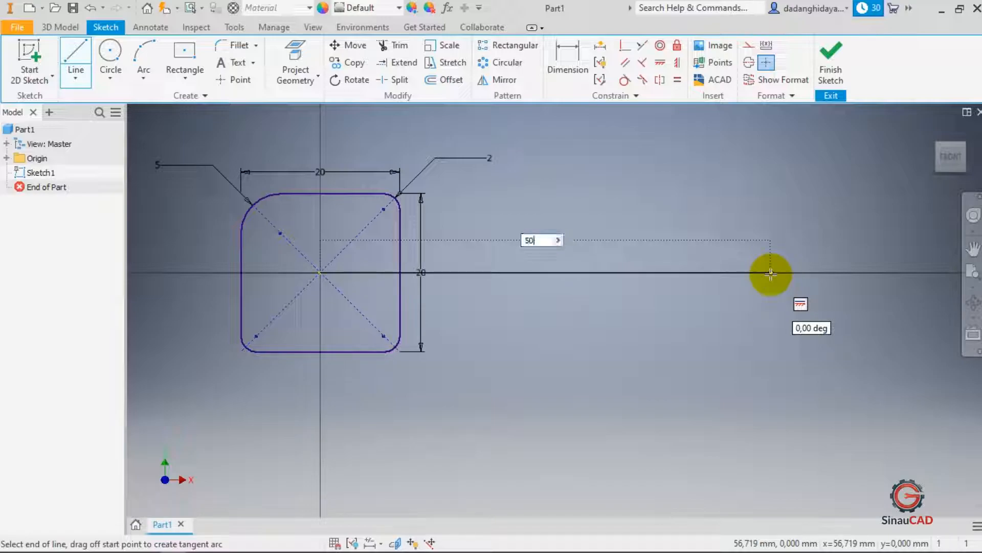
{"action": "key", "text": "Return"}
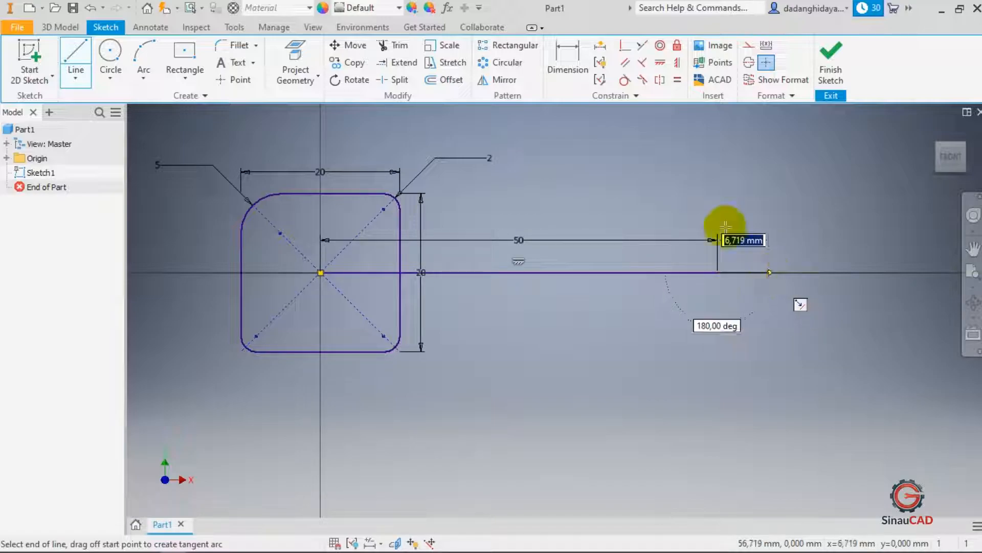
{"action": "key", "text": "Escape"}
- Draw a two-point center rectangle 20 mm wide and 25 mm tall centred on the line's right end
{"action": "left_click", "coordinate": [192, 50]}
{"action": "left_click", "coordinate": [718, 272]}
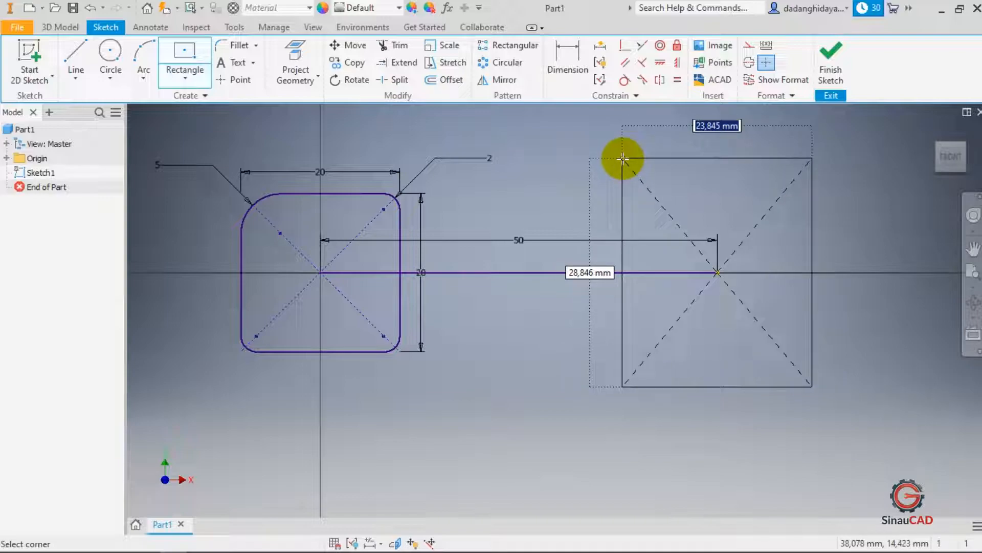
{"action": "type", "text": "20"}
{"action": "key", "text": "Tab"}
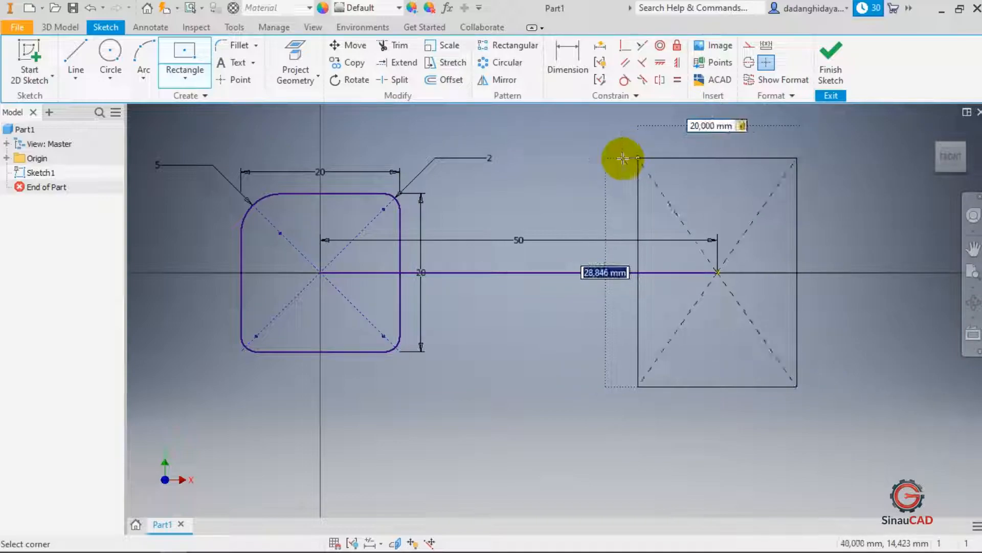
{"action": "type", "text": "25"}
{"action": "key", "text": "Tab"}
{"action": "key", "text": "Return"}
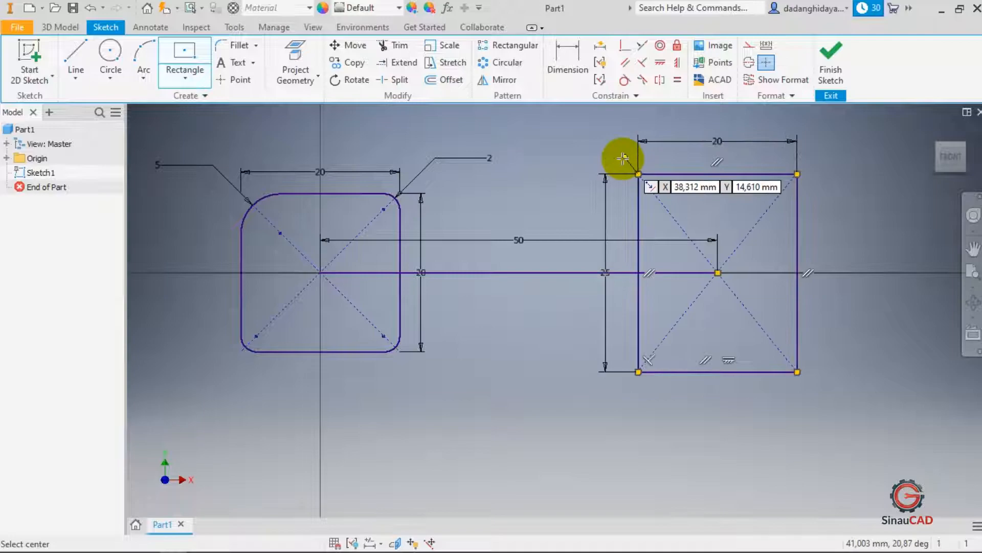
{"action": "key", "text": "Escape"}
{"action": "left_click", "coordinate": [503, 187]}
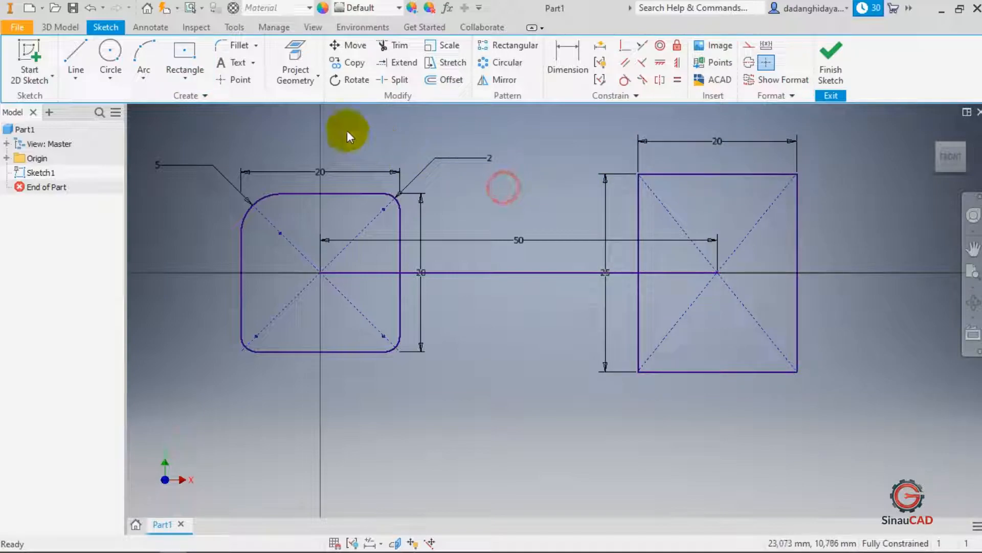
- Chamfer the rectangle's top-left corner with an equal-distance 2 mm chamfer
{"action": "left_click", "coordinate": [256, 46]}
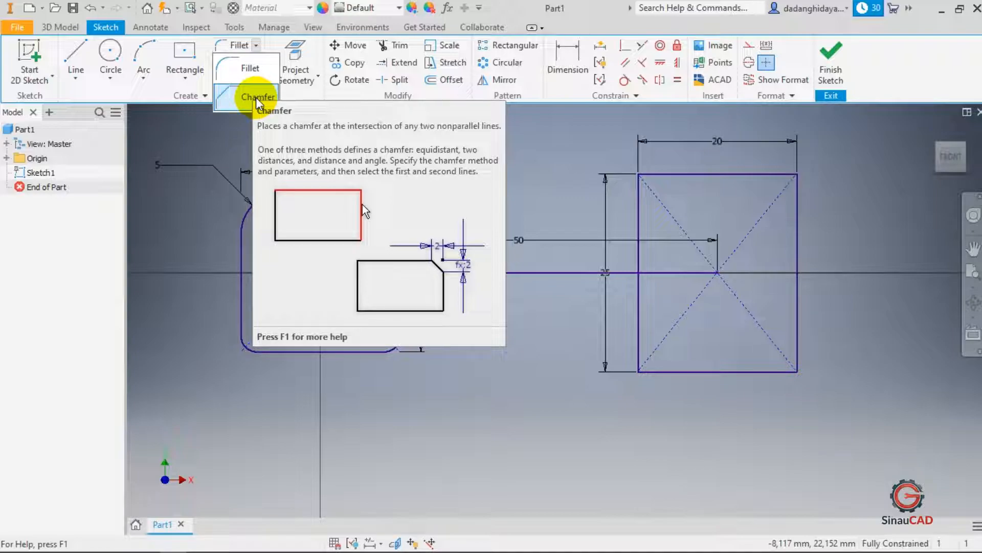
{"action": "left_click", "coordinate": [232, 103]}
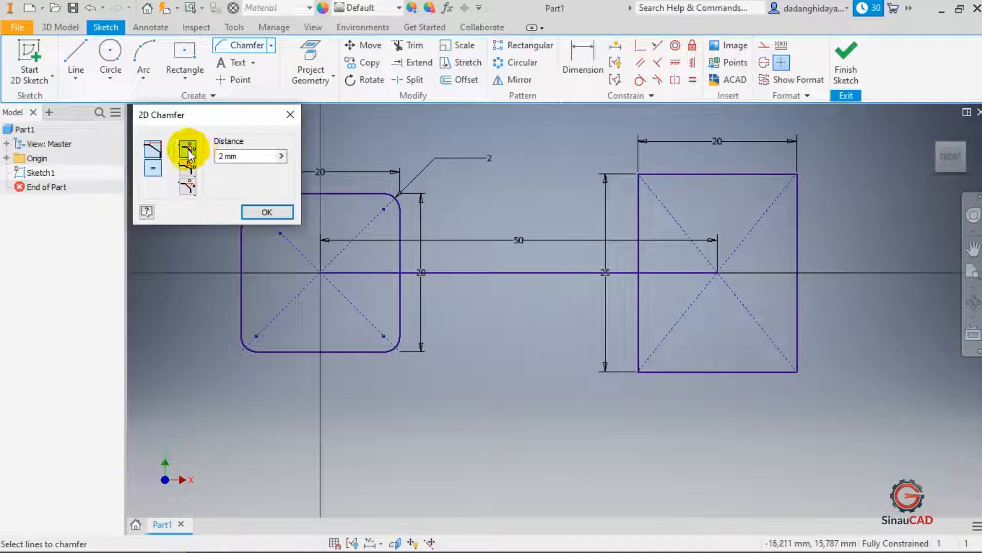
{"action": "left_click", "coordinate": [187, 168]}
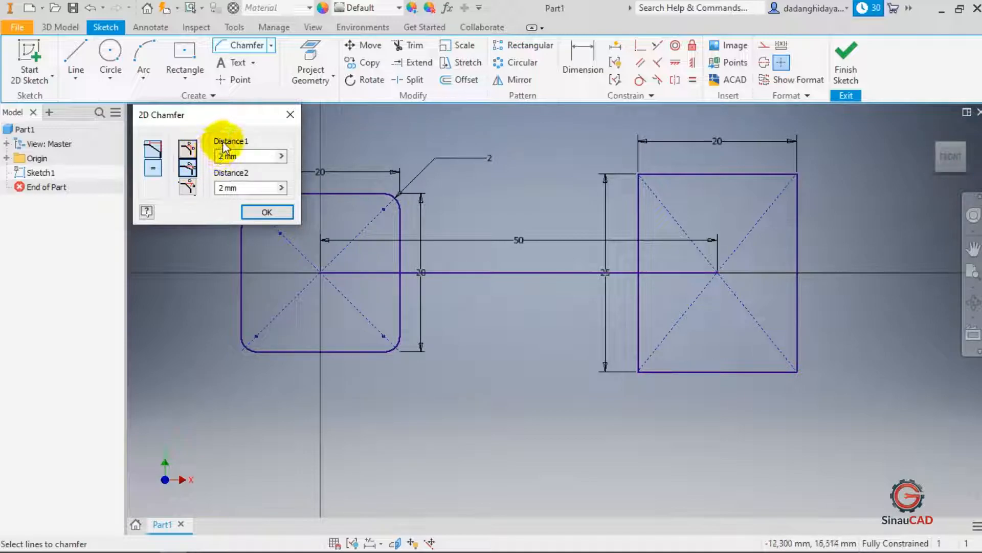
{"action": "left_click", "coordinate": [187, 188]}
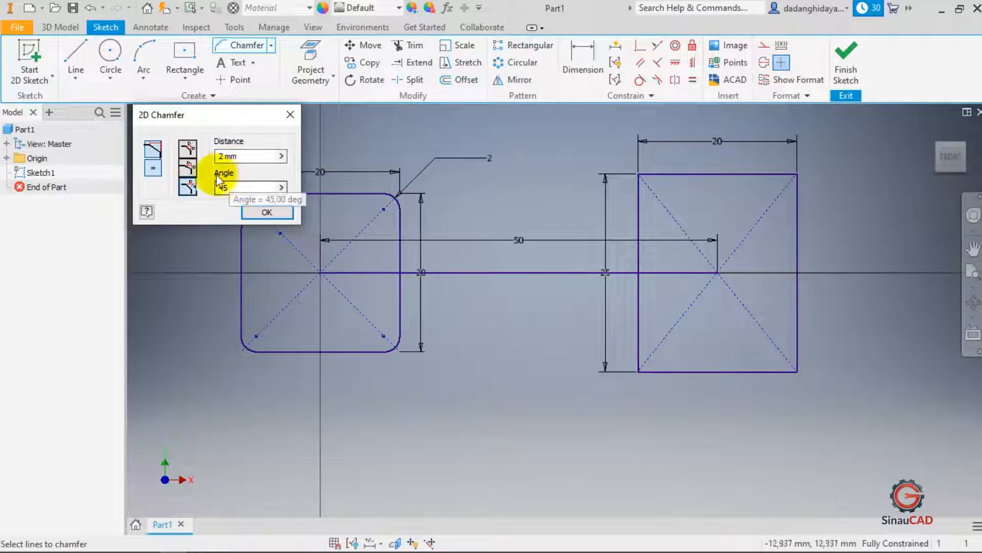
{"action": "left_click", "coordinate": [189, 151]}
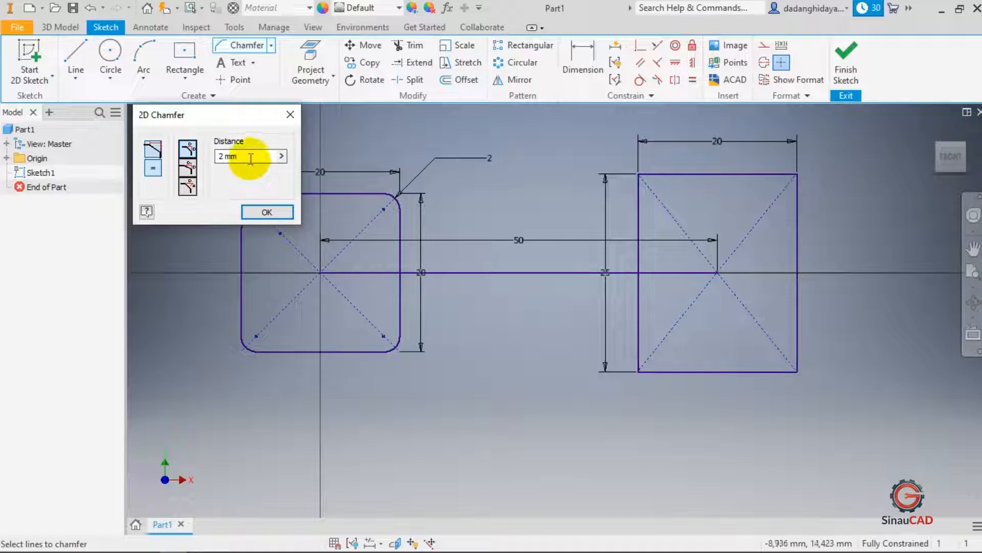
{"action": "left_click", "coordinate": [656, 174]}
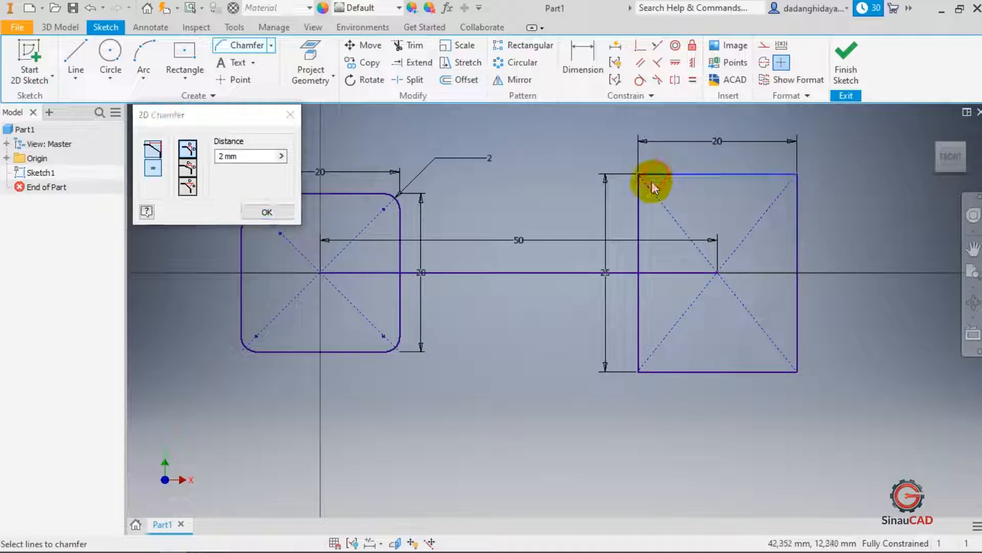
{"action": "left_click", "coordinate": [639, 198]}
- Chamfer the rectangle's top-right corner 2 mm, close the chamfer dialog, and undo that chamfer
{"action": "scroll", "coordinate": [616, 239], "scroll_direction": "down", "scroll_amount": 3}
{"action": "scroll", "coordinate": [615, 226], "scroll_direction": "up", "scroll_amount": 6}
{"action": "scroll", "coordinate": [620, 257], "scroll_direction": "down", "scroll_amount": 2}
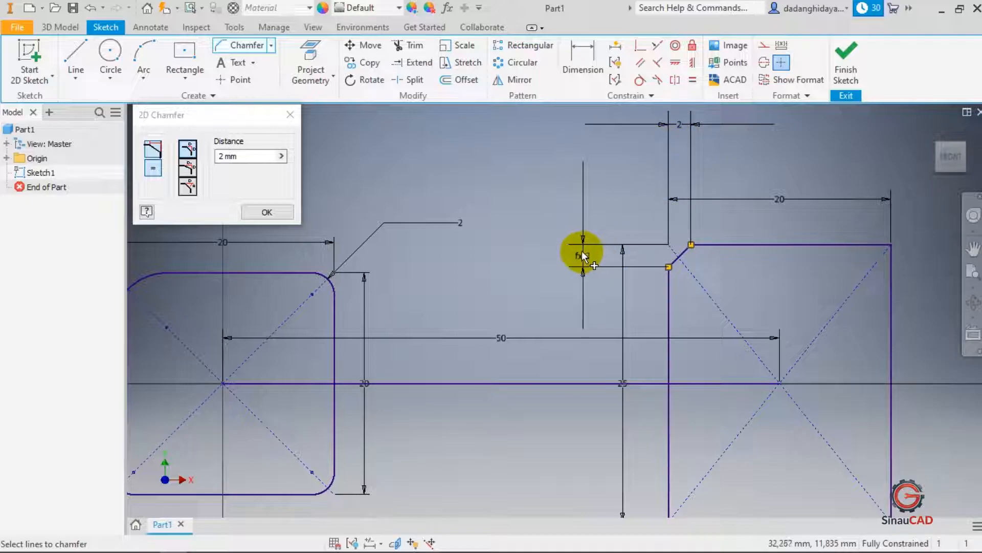
{"action": "left_click", "coordinate": [870, 244]}
{"action": "left_click", "coordinate": [890, 264]}
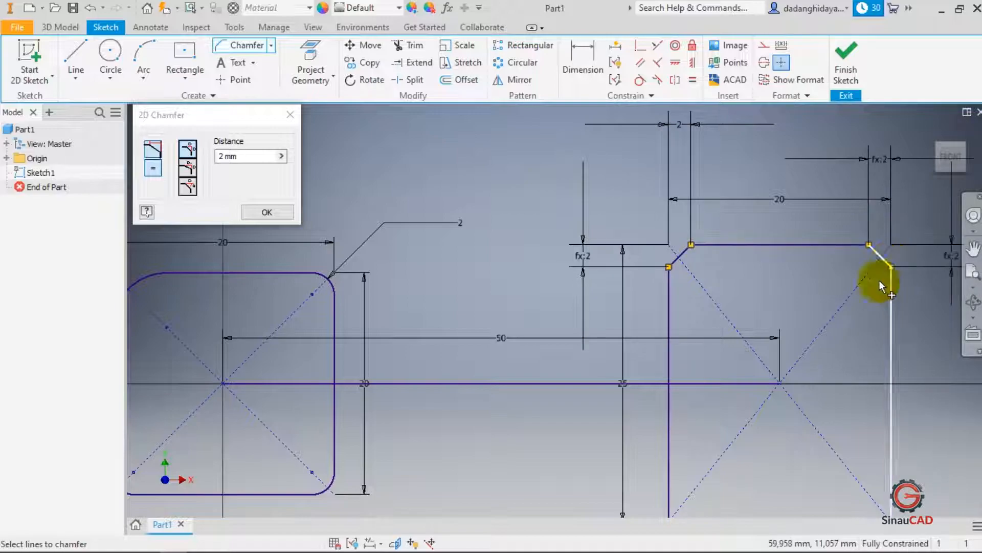
{"action": "left_click", "coordinate": [296, 113]}
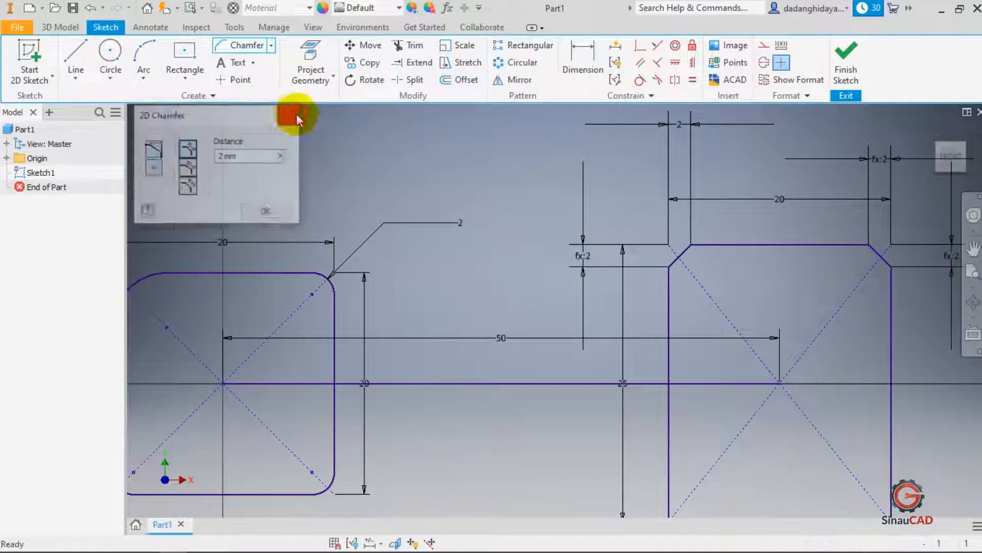
{"action": "key", "text": "ctrl+z"}
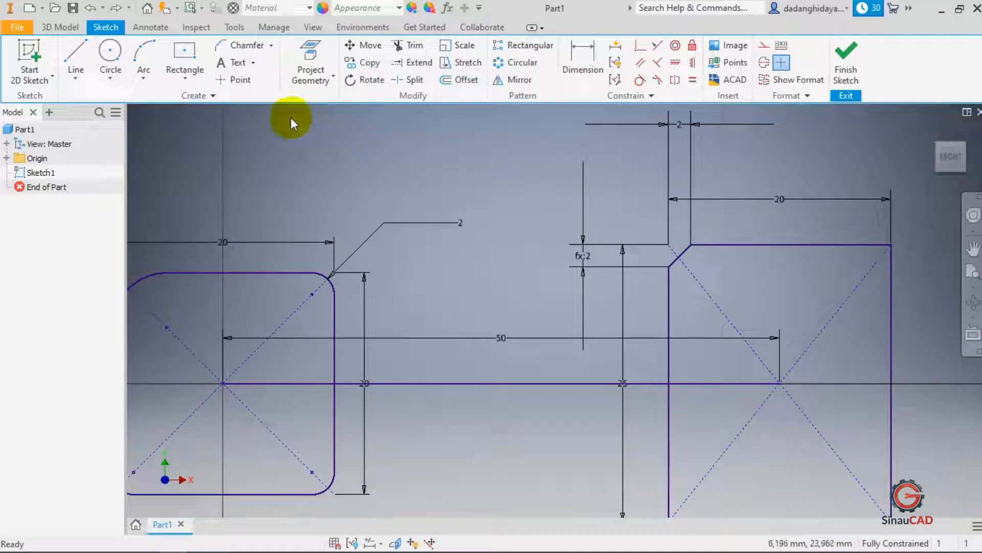
- Chamfer the rectangle's top-right corner with two distances, 2 mm along the top edge and 5 mm along the side
{"action": "left_click", "coordinate": [238, 45]}
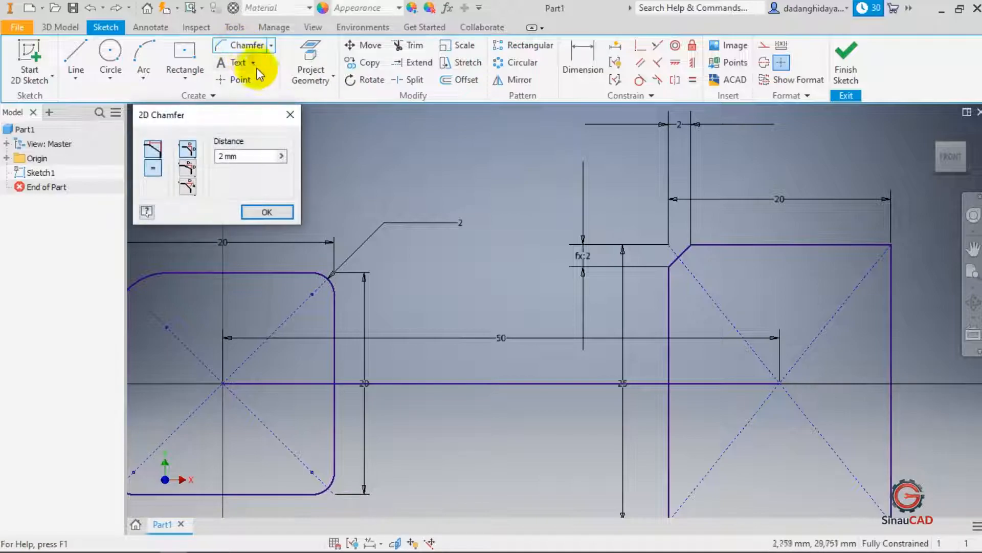
{"action": "left_click", "coordinate": [188, 169]}
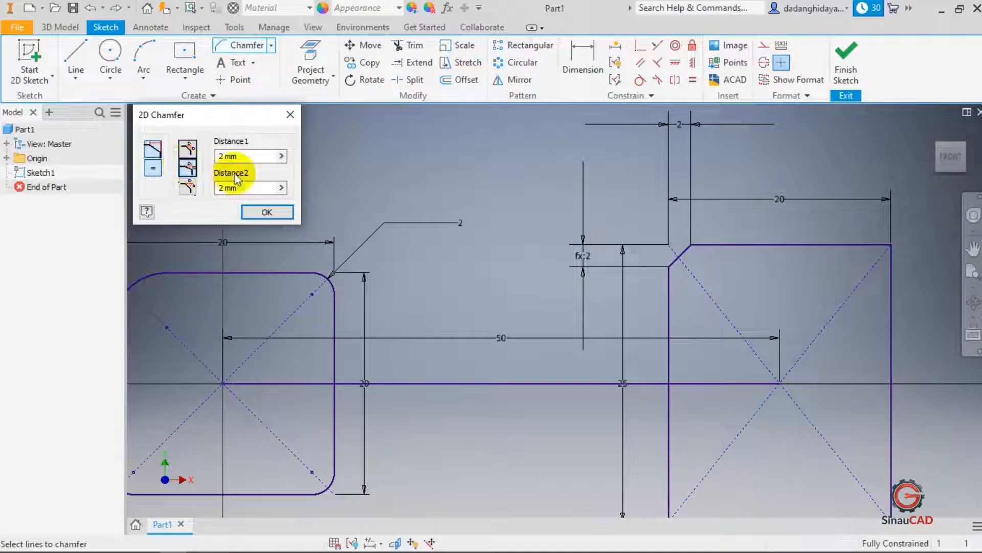
{"action": "left_click", "coordinate": [691, 244]}
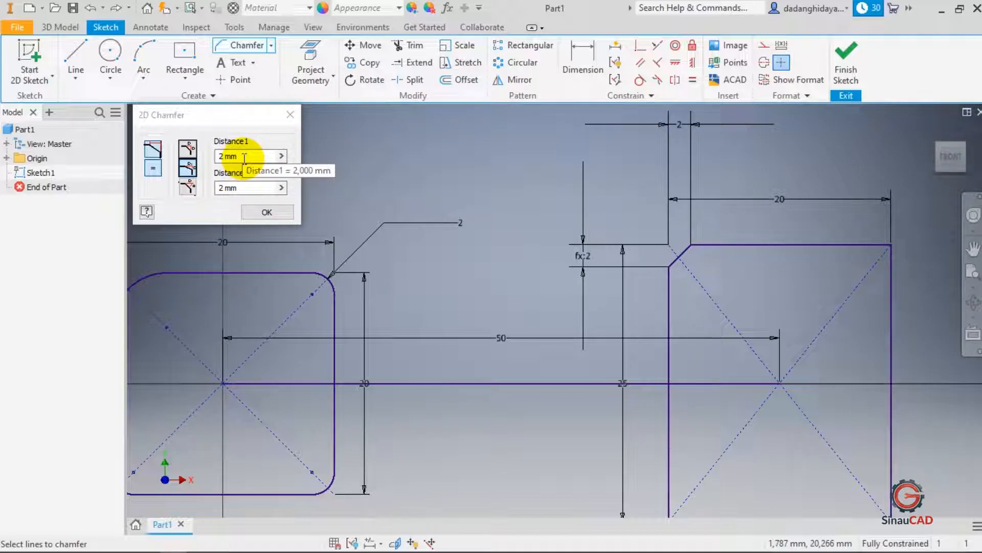
{"action": "left_click", "coordinate": [247, 188]}
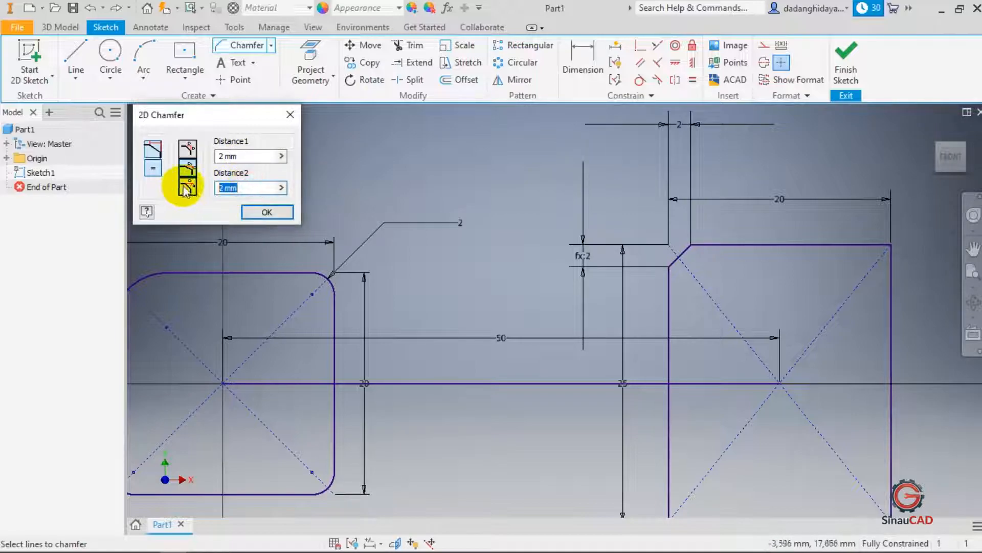
{"action": "type", "text": "5"}
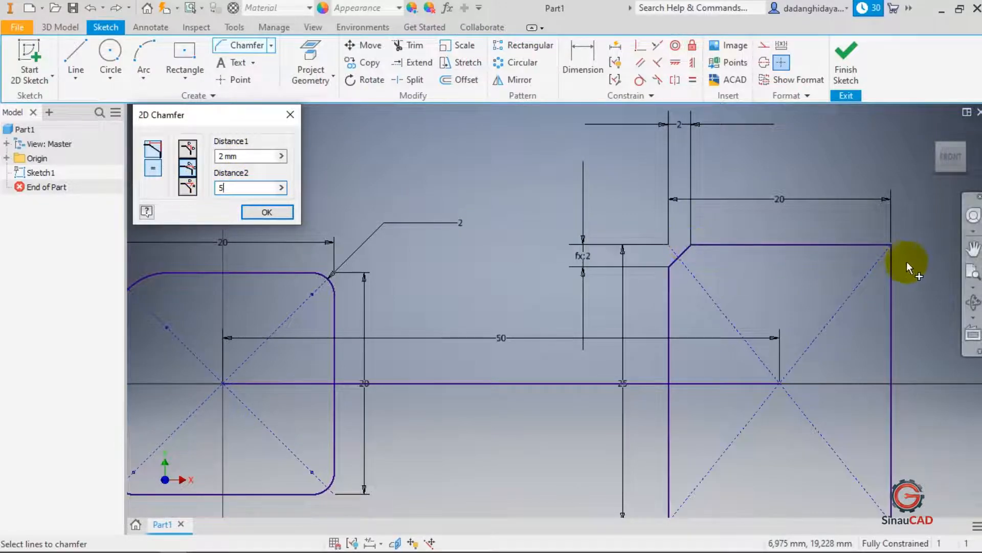
{"action": "left_click", "coordinate": [872, 247]}
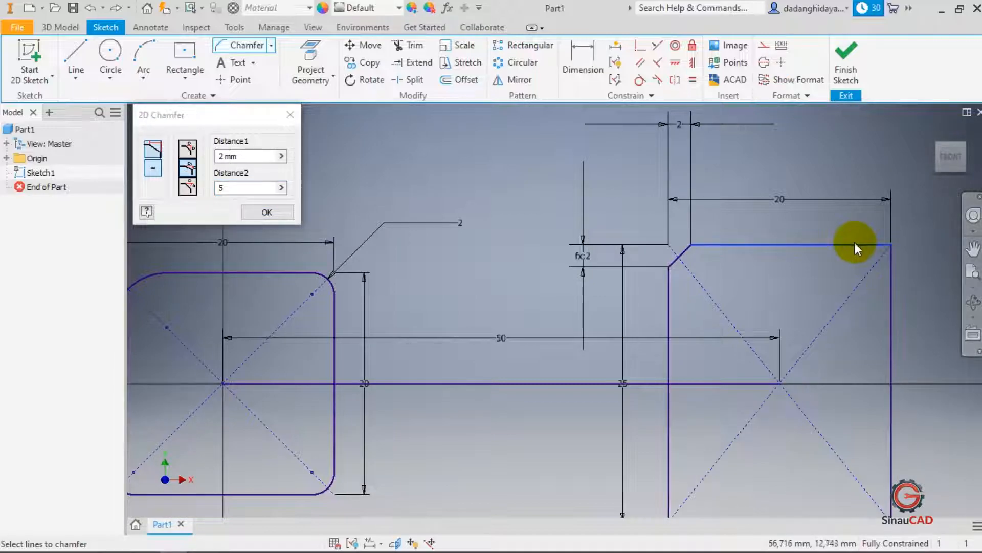
{"action": "left_click", "coordinate": [894, 292]}
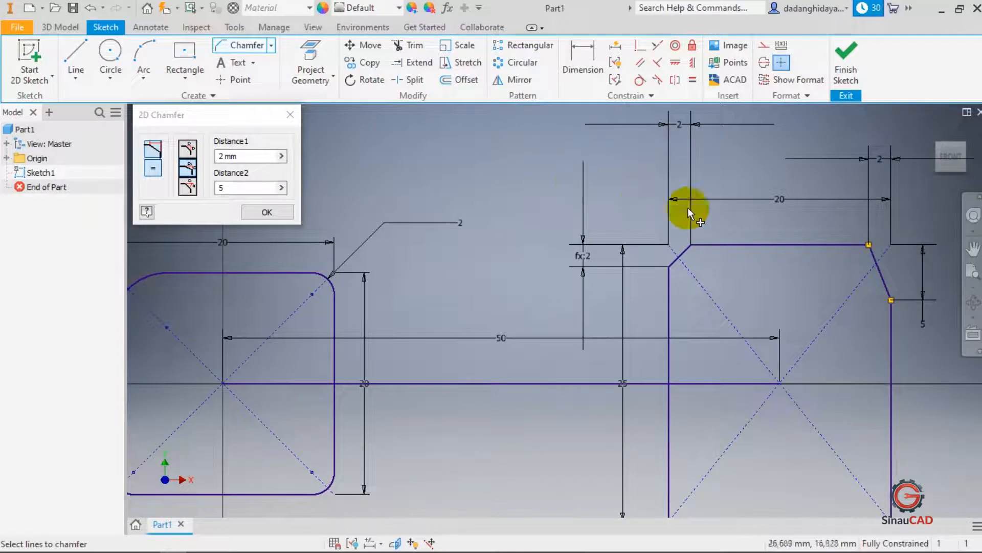
- Chamfer the rectangle's bottom-right corner with the same 2 mm and 5 mm distances
{"action": "scroll", "coordinate": [751, 198], "scroll_direction": "down", "scroll_amount": 3}
{"action": "scroll", "coordinate": [793, 299], "scroll_direction": "up", "scroll_amount": 5}
{"action": "scroll", "coordinate": [793, 299], "scroll_direction": "down", "scroll_amount": 2}
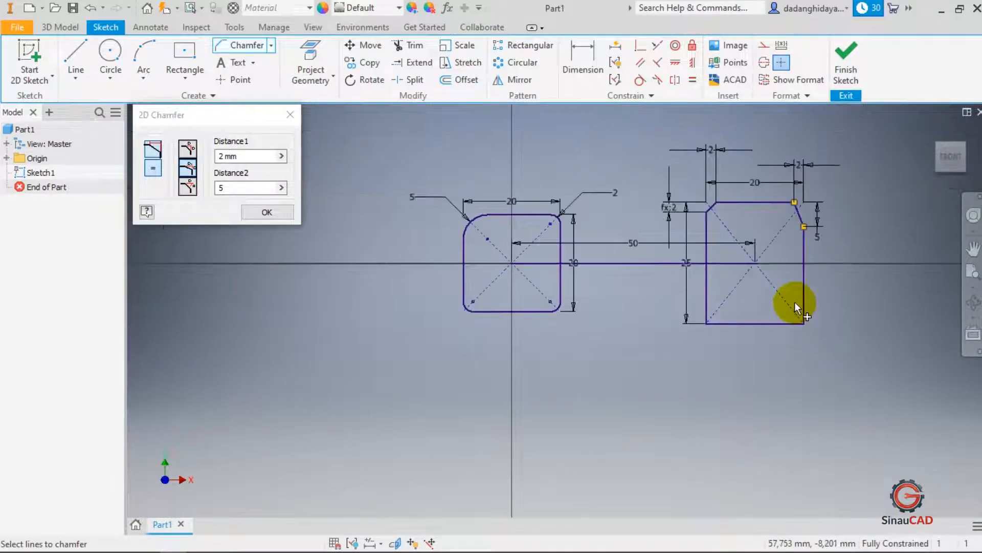
{"action": "scroll", "coordinate": [794, 302], "scroll_direction": "up", "scroll_amount": 2}
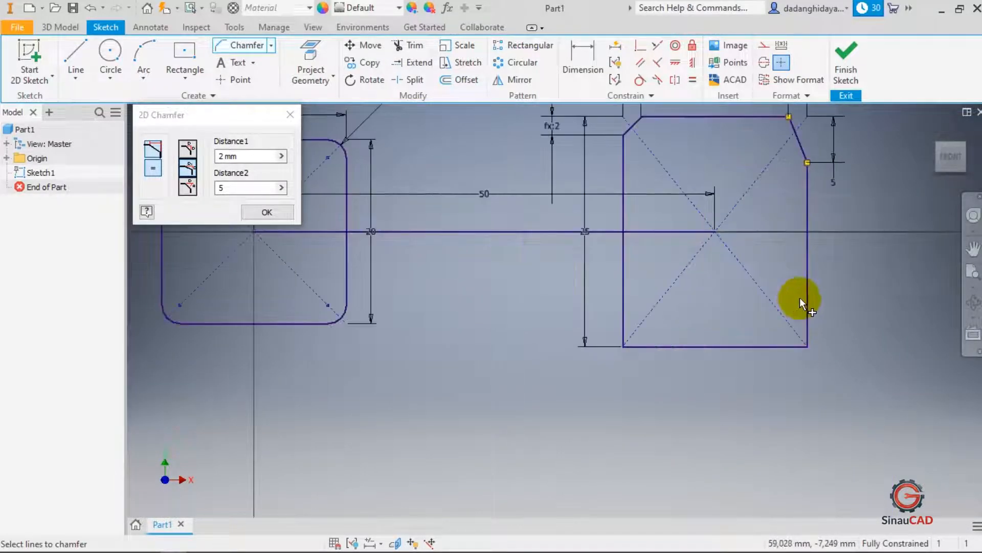
{"action": "left_click", "coordinate": [794, 345]}
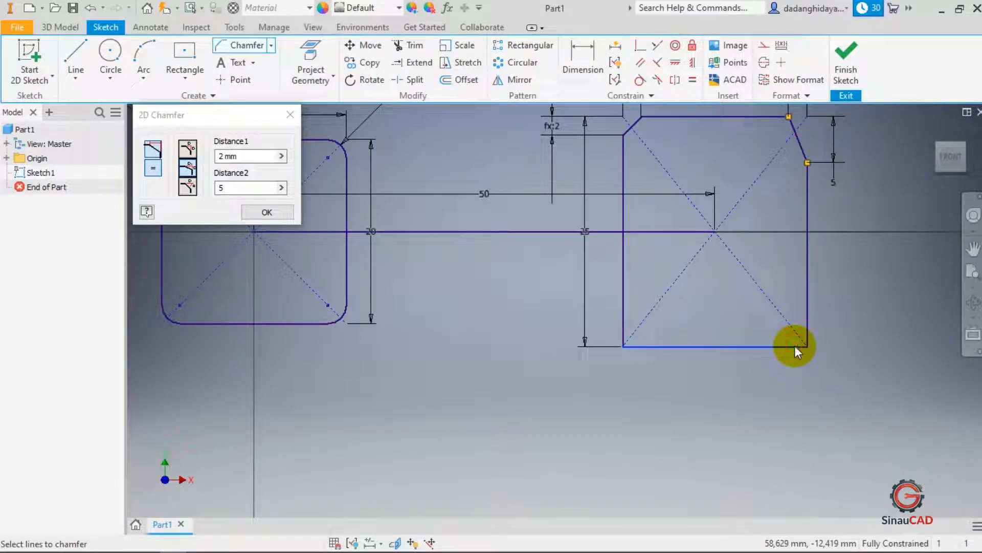
{"action": "left_click", "coordinate": [805, 288]}
{"action": "scroll", "coordinate": [833, 333], "scroll_direction": "up", "scroll_amount": 3}
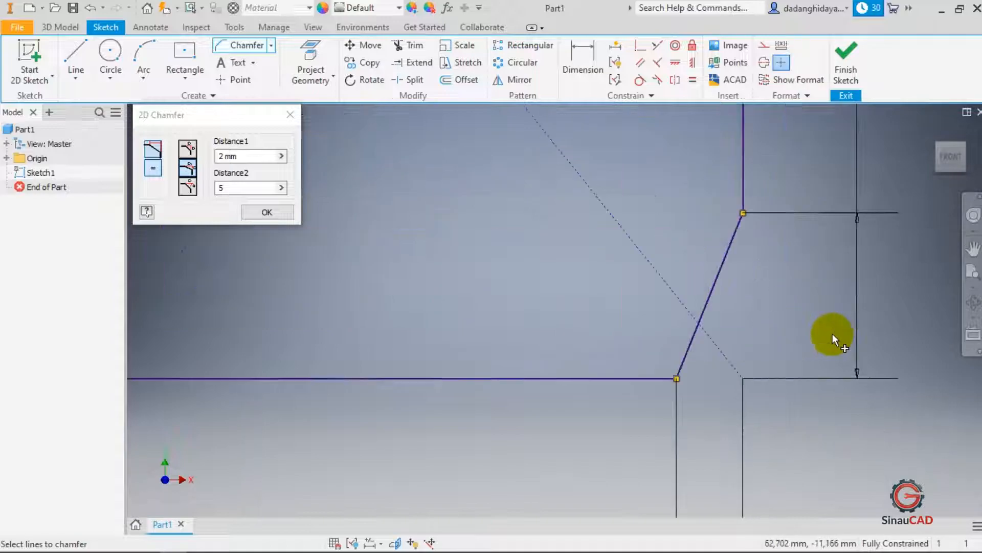
{"action": "scroll", "coordinate": [833, 333], "scroll_direction": "down", "scroll_amount": 5}
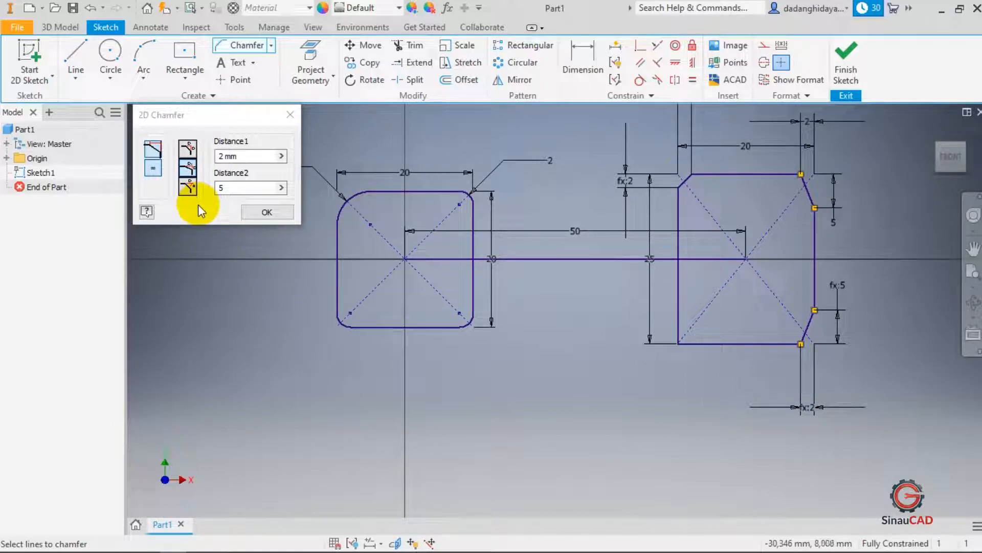
- Chamfer the rectangle's bottom-left corner with a 3 mm distance at a 60° angle, then close the chamfer dialog
{"action": "left_click", "coordinate": [191, 189]}
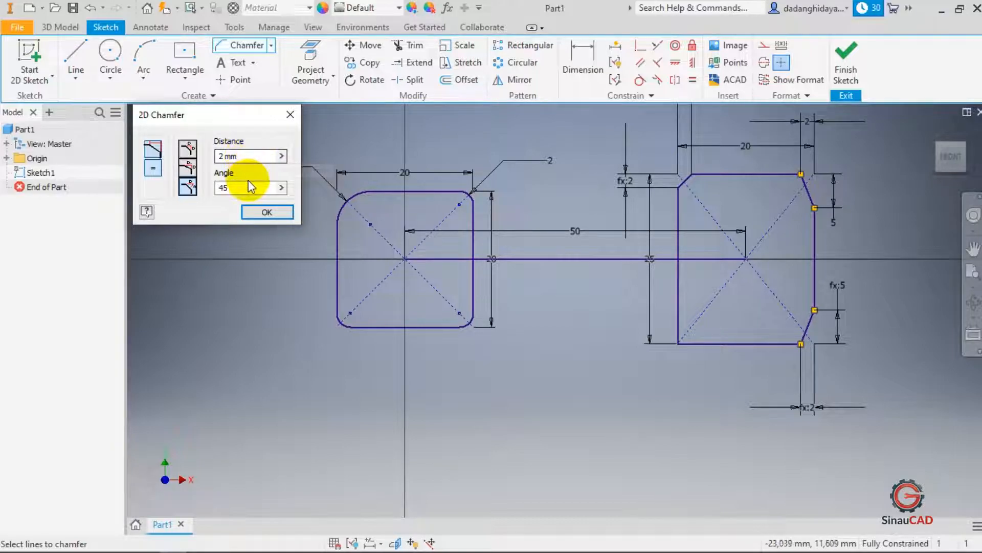
{"action": "left_click", "coordinate": [248, 155]}
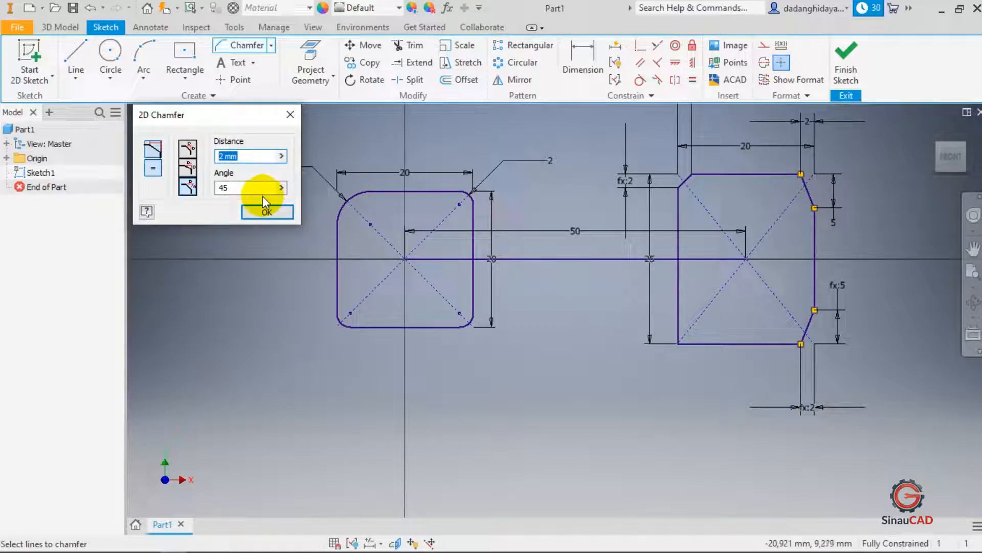
{"action": "type", "text": "3"}
{"action": "key", "text": "Tab"}
{"action": "type", "text": "60"}
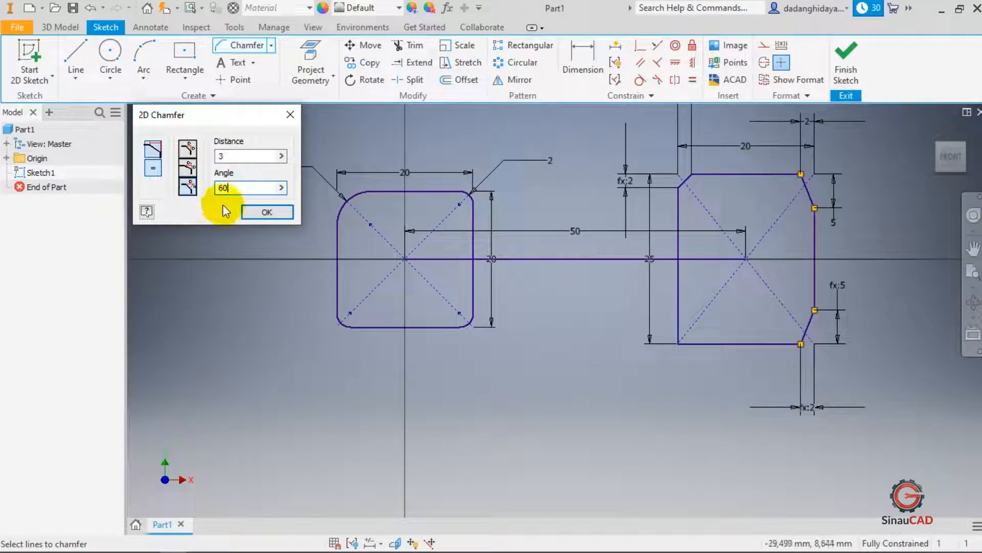
{"action": "left_click", "coordinate": [704, 344]}
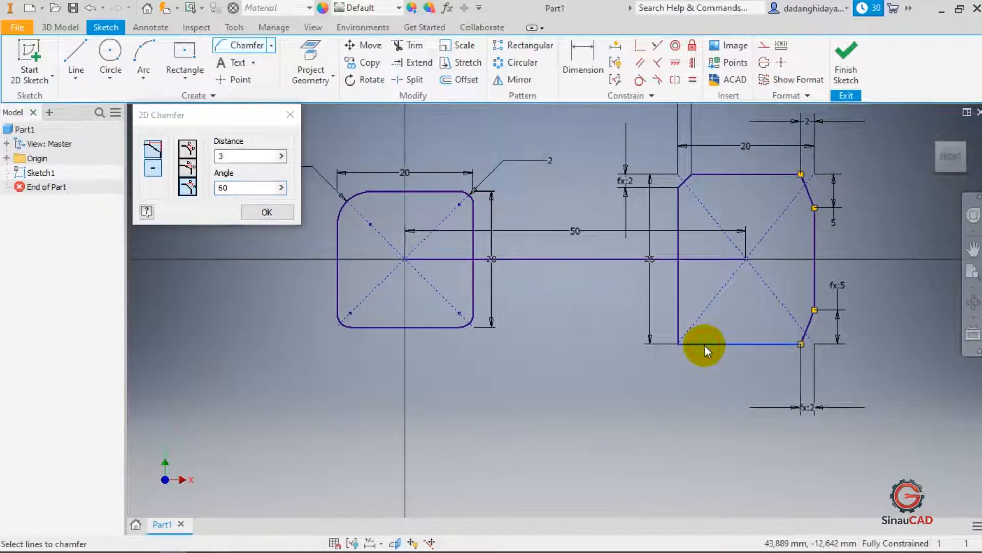
{"action": "left_click", "coordinate": [678, 309]}
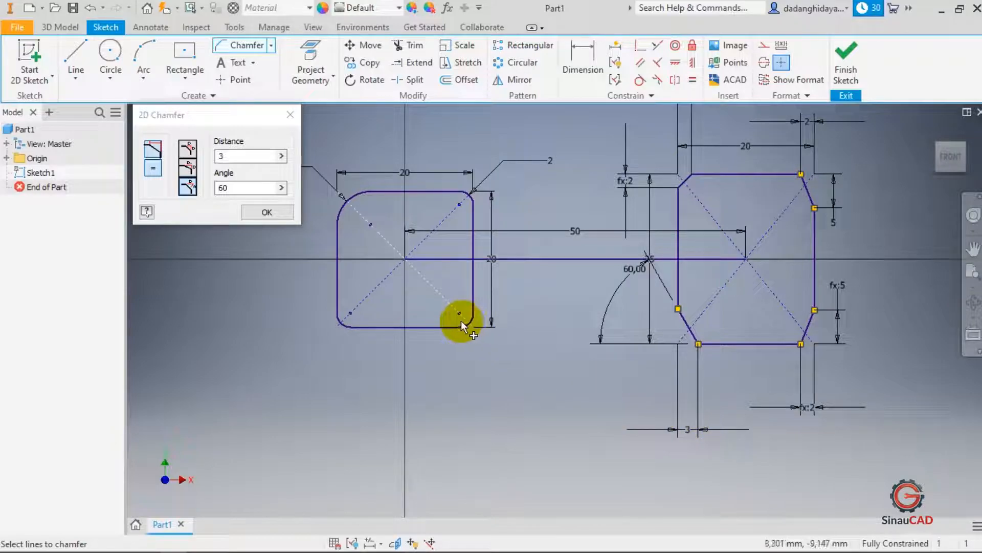
{"action": "left_click", "coordinate": [188, 149]}
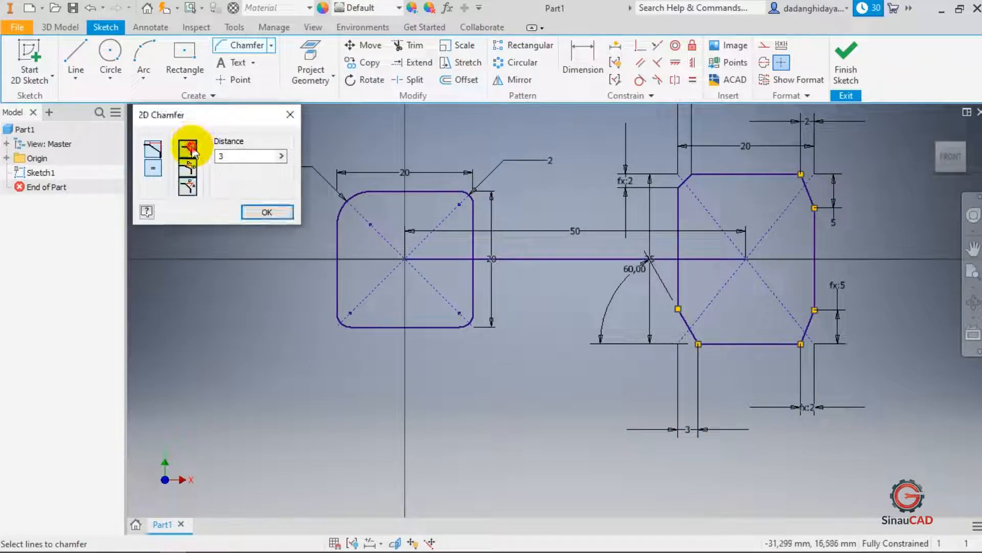
{"action": "left_click", "coordinate": [193, 172]}
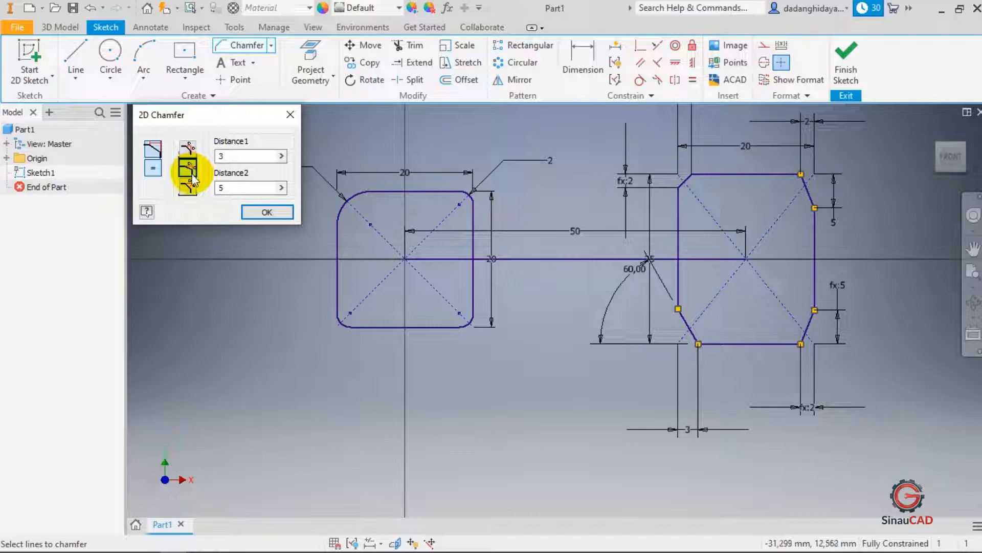
{"action": "left_click", "coordinate": [188, 187]}
{"action": "left_click", "coordinate": [190, 163]}
{"action": "left_click", "coordinate": [188, 148]}
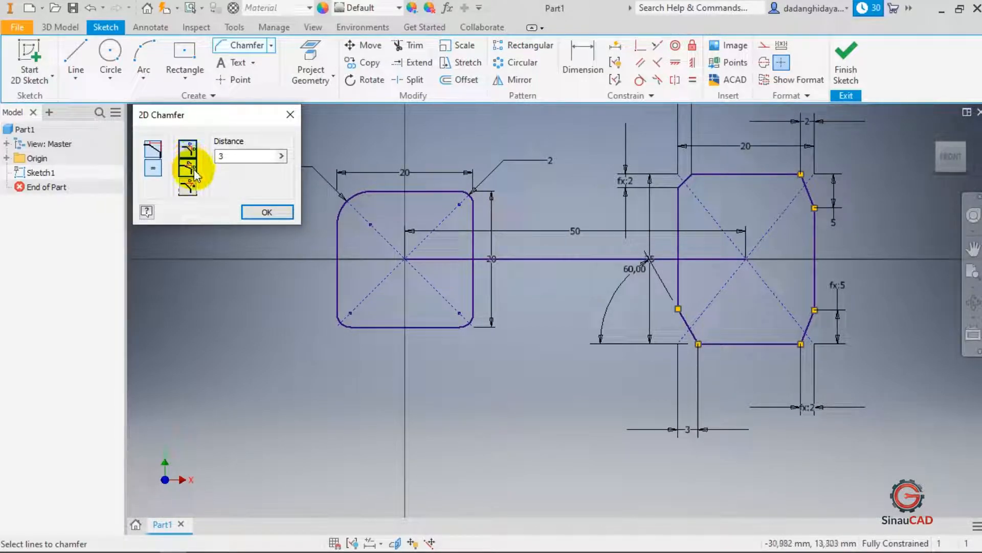
{"action": "left_click", "coordinate": [194, 171]}
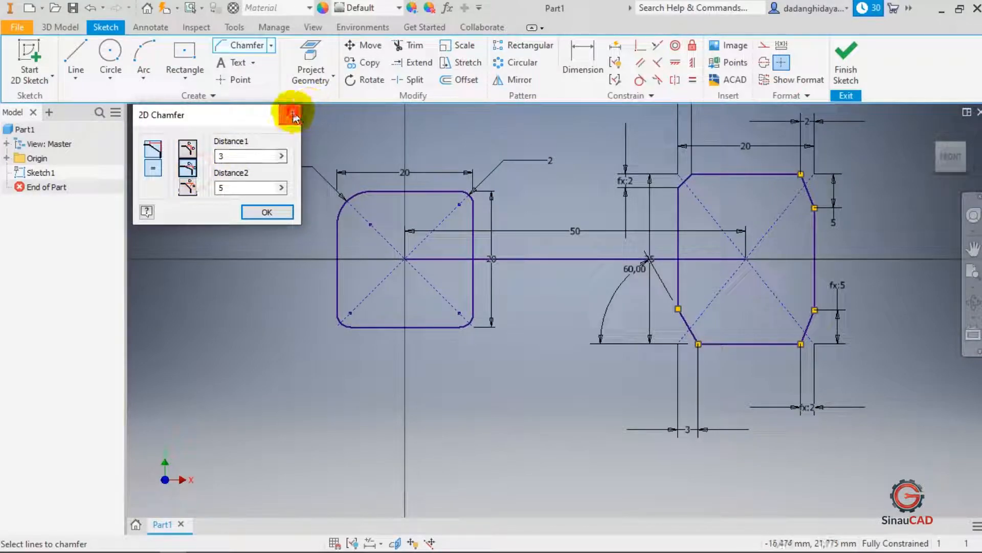
{"action": "left_click", "coordinate": [291, 116]}
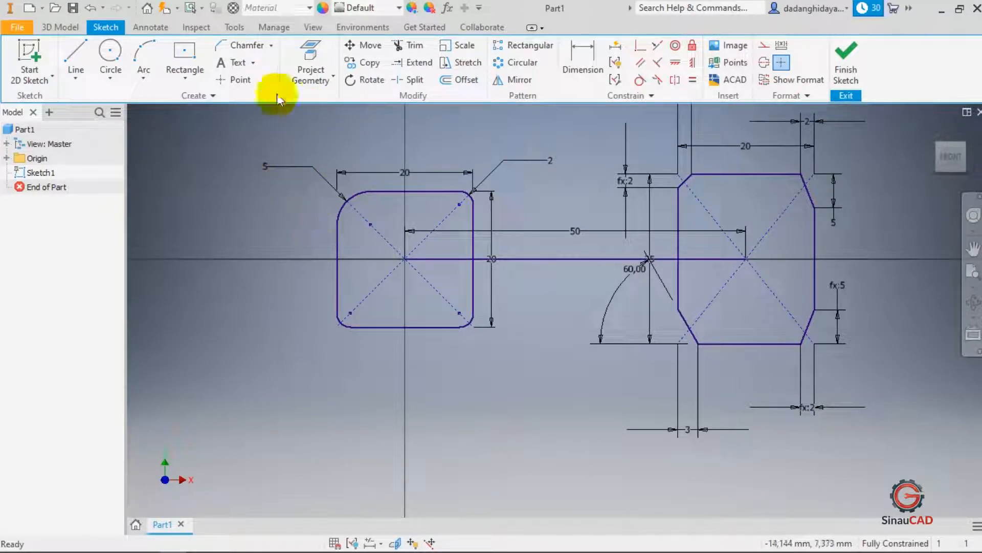
{"action": "left_click", "coordinate": [253, 63]}
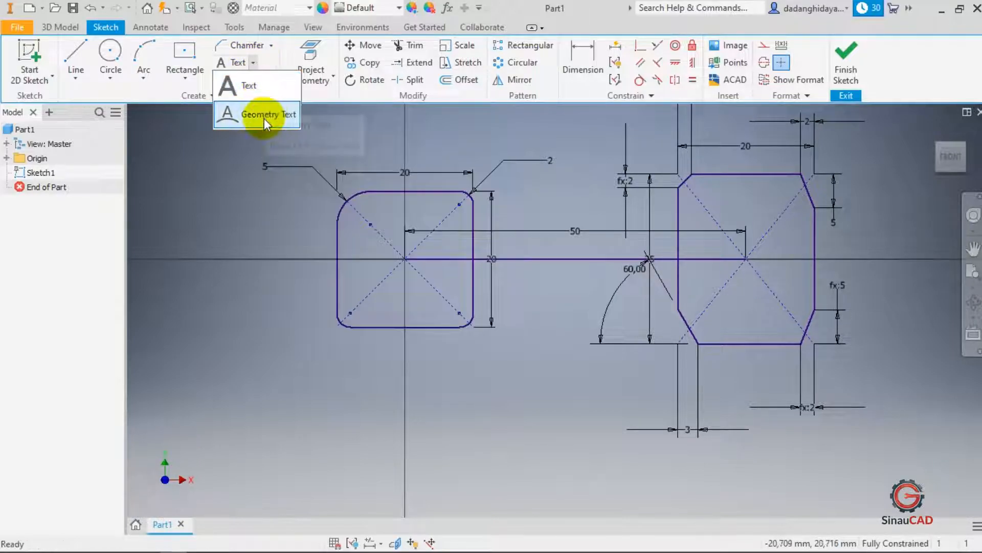
{"action": "left_click", "coordinate": [275, 91]}
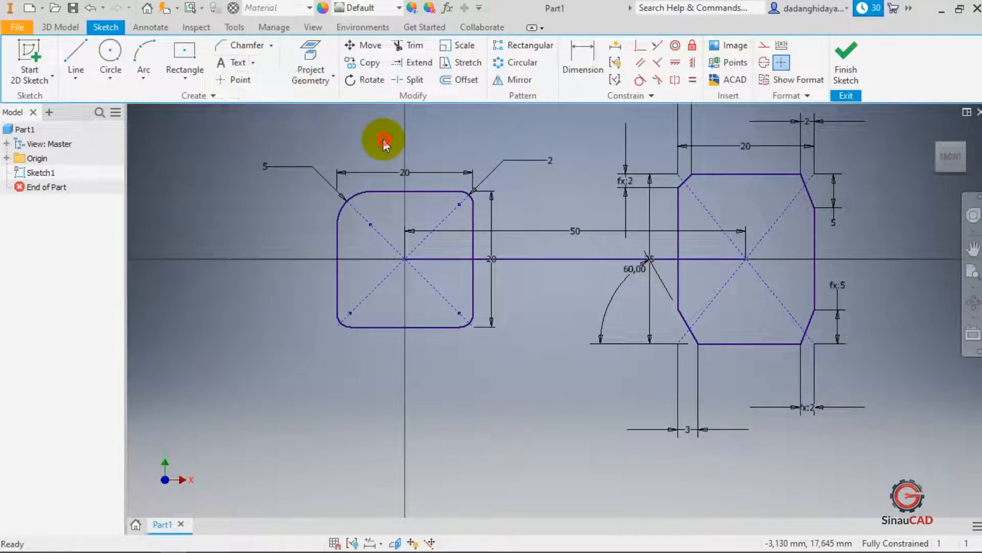
{"action": "scroll", "coordinate": [591, 296], "scroll_direction": "down", "scroll_amount": 3}
{"action": "scroll", "coordinate": [587, 315], "scroll_direction": "up", "scroll_amount": 2}
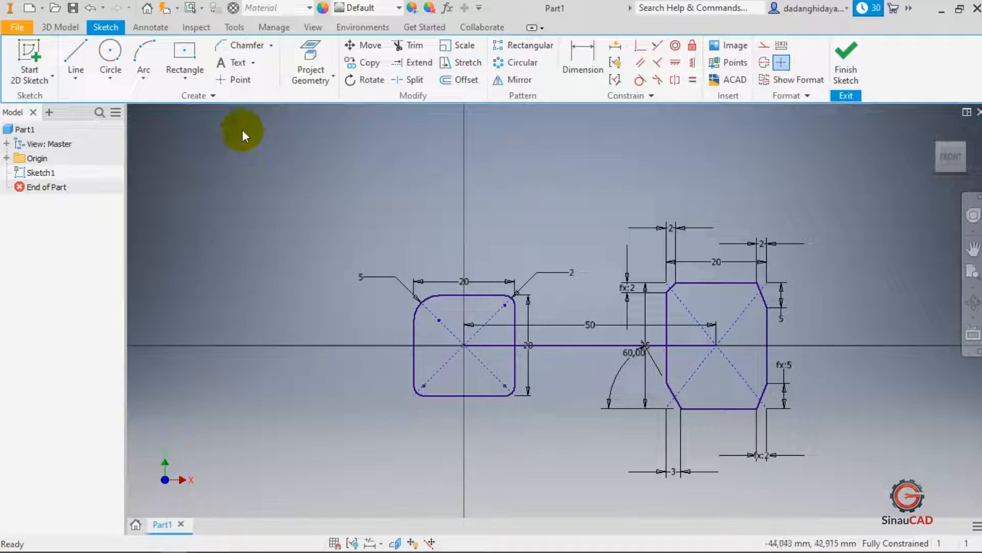
- Place a bold sketch text reading "SINAU CAD" above the filleted square
{"action": "left_click", "coordinate": [237, 65]}
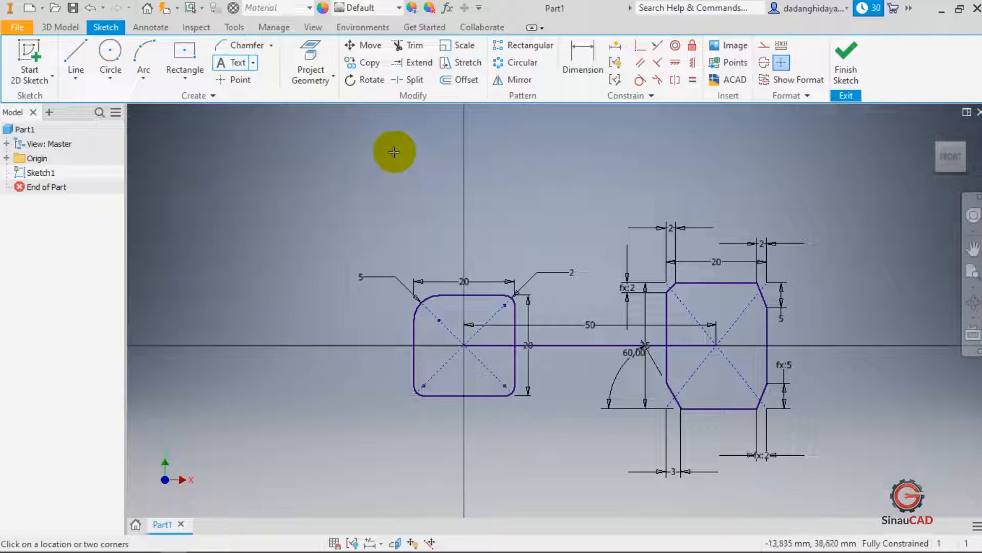
{"action": "left_click", "coordinate": [429, 183]}
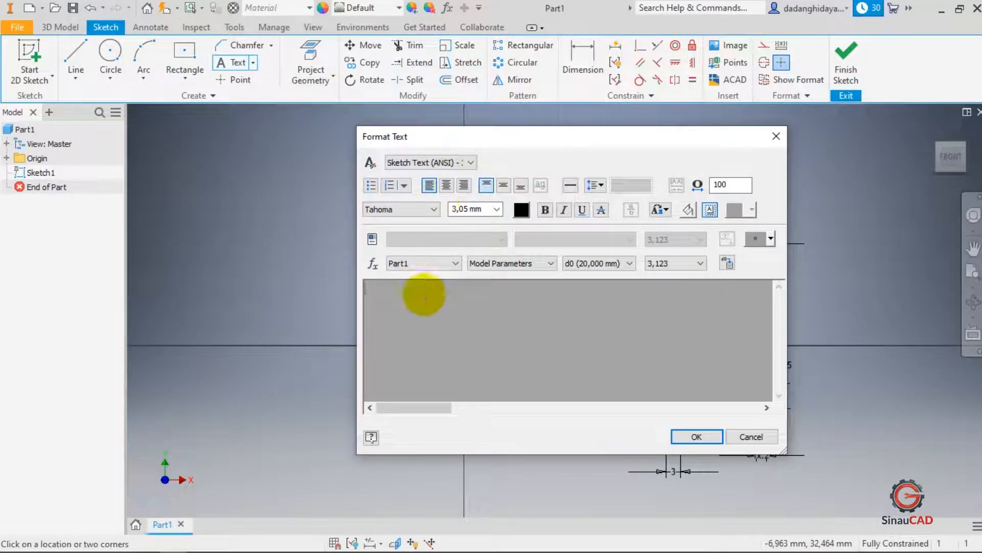
{"action": "left_click_drag", "start_coordinate": [569, 136], "coordinate": [549, 91]}
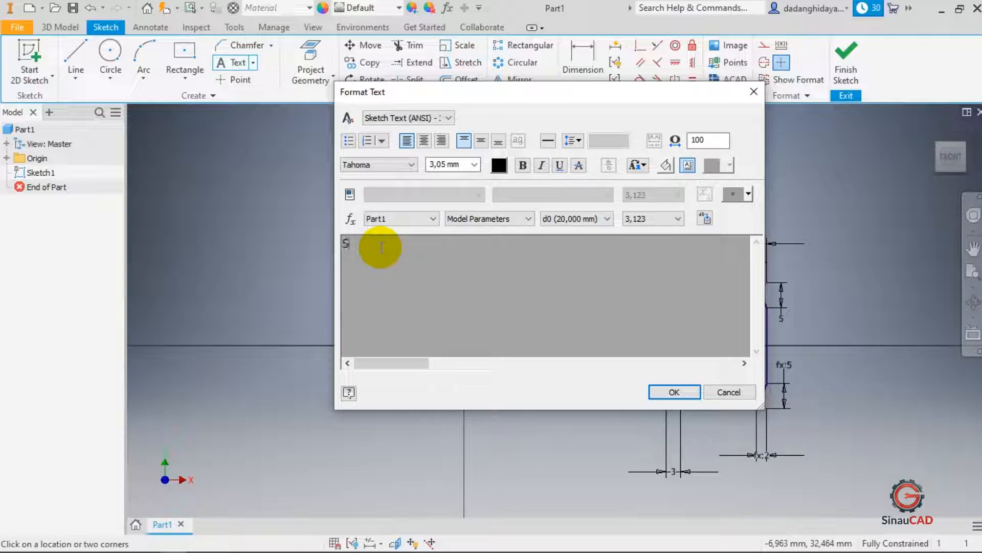
{"action": "type", "text": "INAU CAD"}
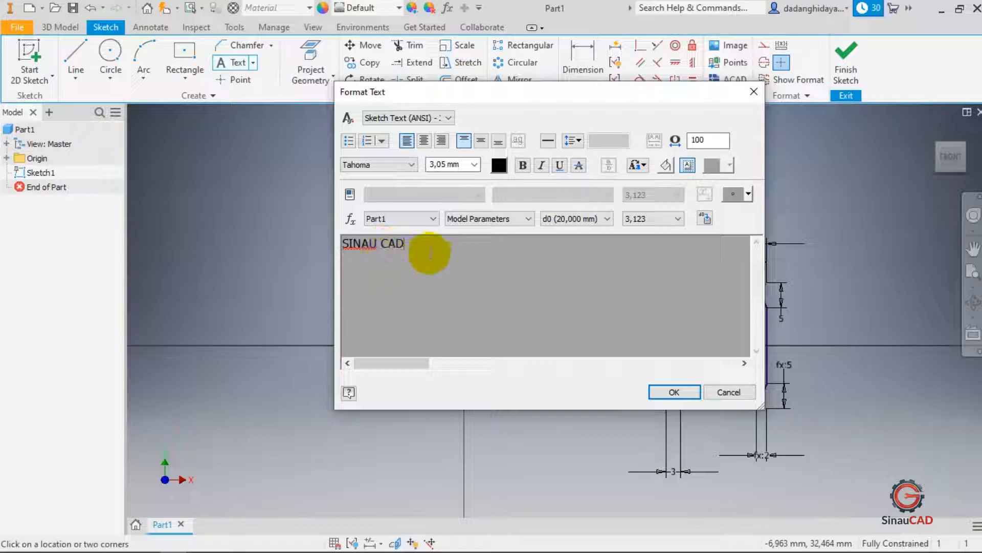
{"action": "left_click_drag", "start_coordinate": [427, 248], "coordinate": [107, 280]}
{"action": "left_click", "coordinate": [524, 164]}
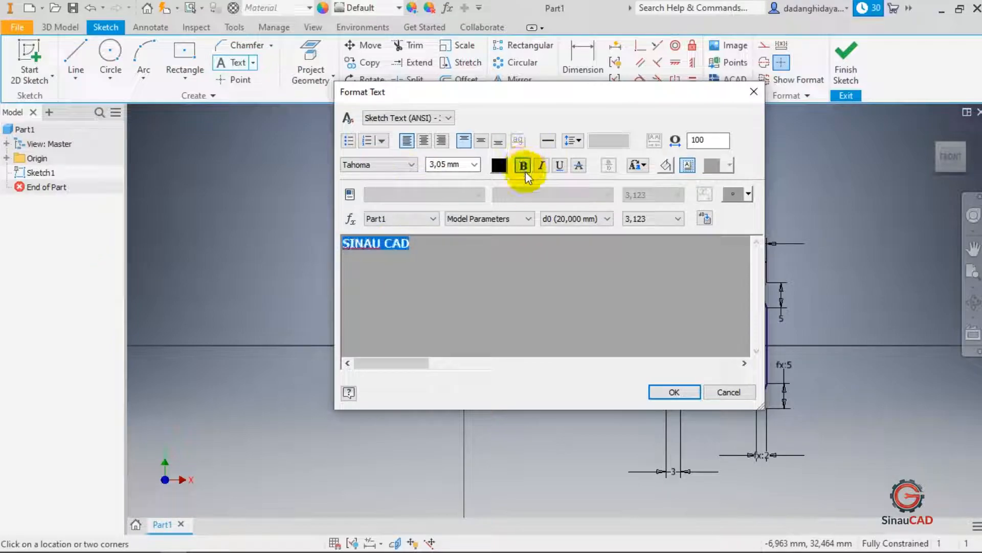
{"action": "left_click", "coordinate": [675, 392]}
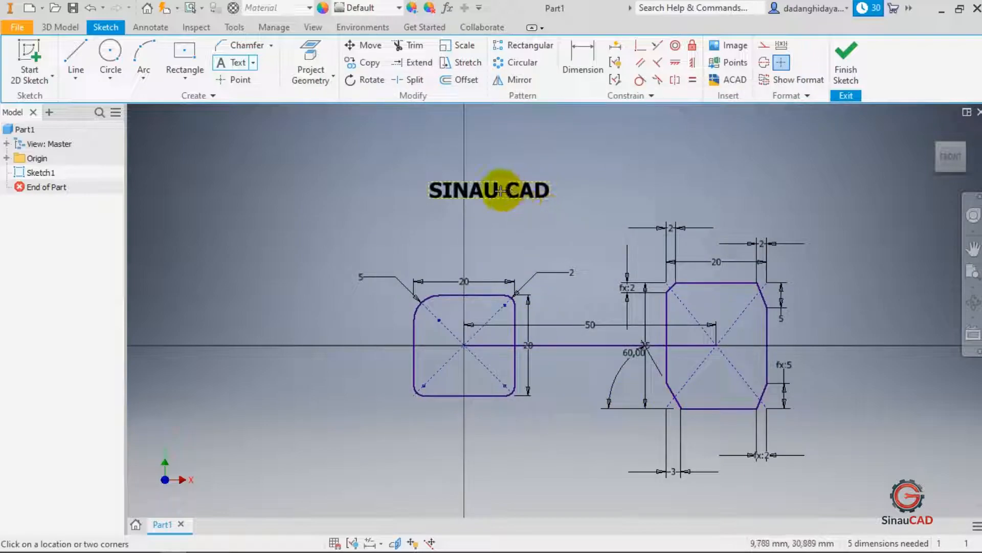
- Move the SINAU CAD text down below the filleted square
{"action": "key", "text": "Escape"}
{"action": "mouse_move", "coordinate": [509, 188]}
{"action": "left_mouse_down"}
{"action": "mouse_move", "coordinate": [481, 222]}
{"action": "mouse_move", "coordinate": [489, 235]}
{"action": "left_mouse_up"}
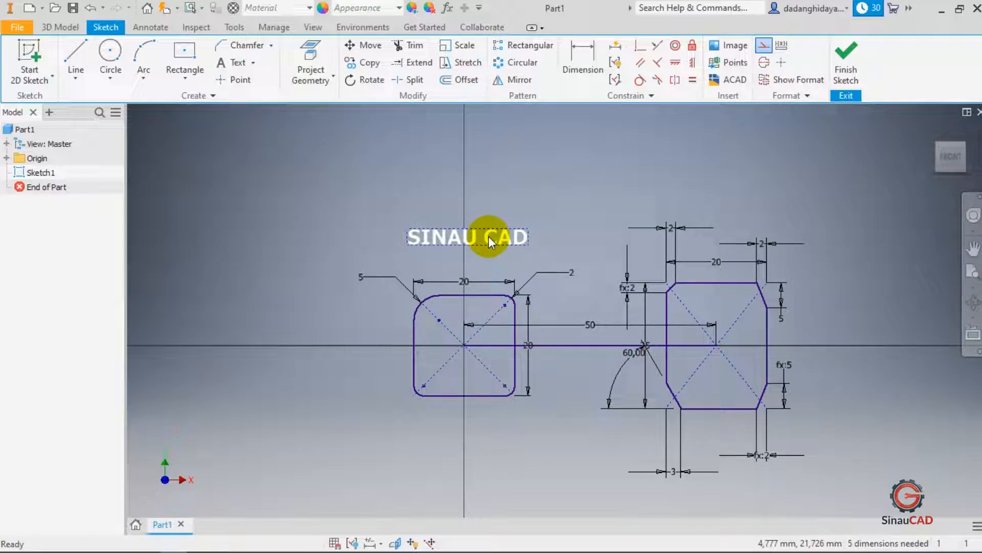
{"action": "left_click", "coordinate": [491, 185]}
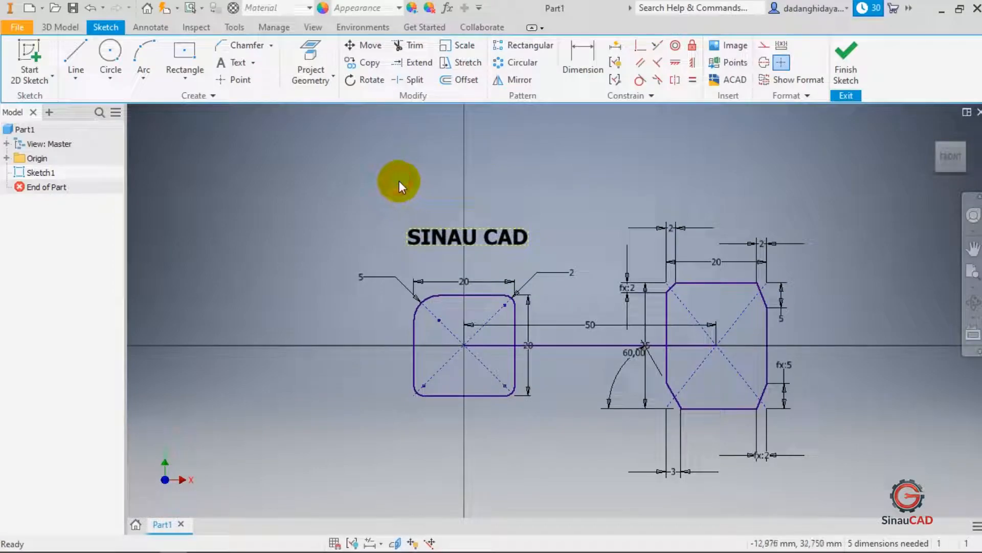
{"action": "left_click_drag", "start_coordinate": [472, 240], "coordinate": [475, 424]}
- Draw a circle of 60 mm diameter centred on the sketch origin
{"action": "left_click", "coordinate": [254, 63]}
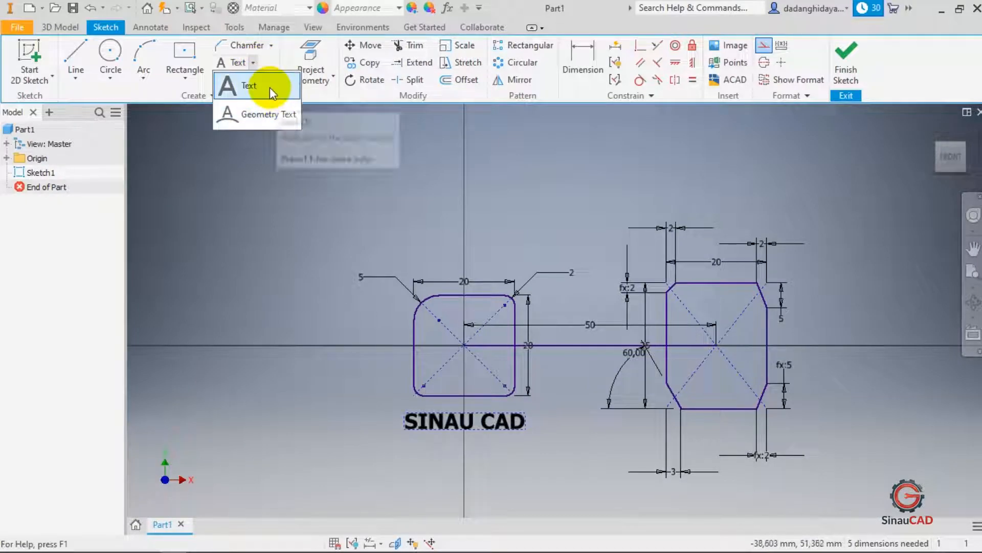
{"action": "left_click", "coordinate": [392, 226]}
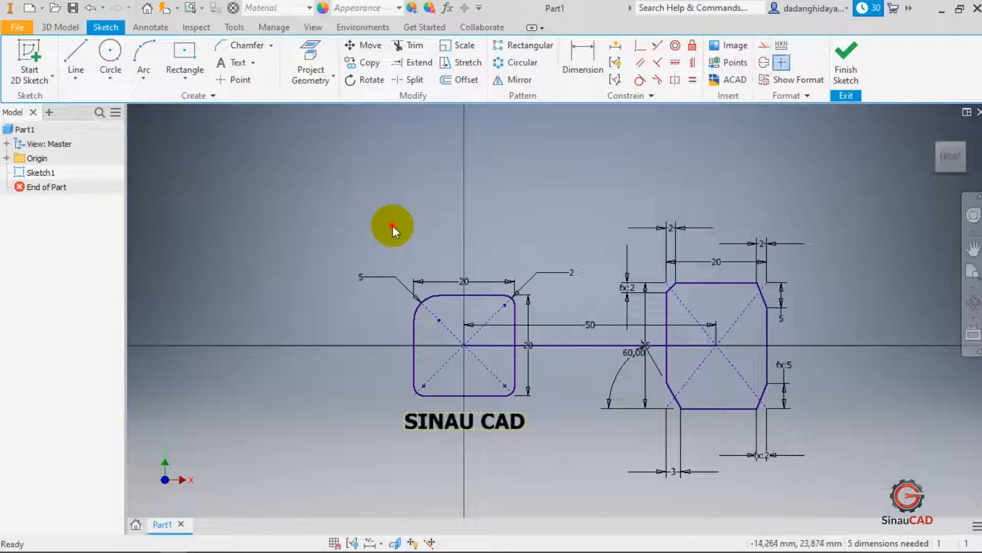
{"action": "left_click", "coordinate": [114, 53]}
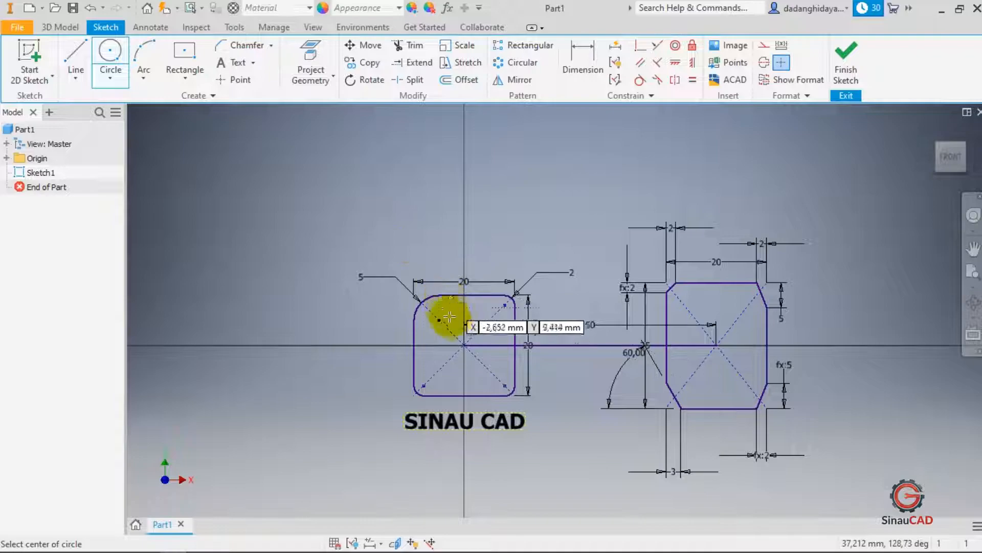
{"action": "left_click", "coordinate": [464, 346]}
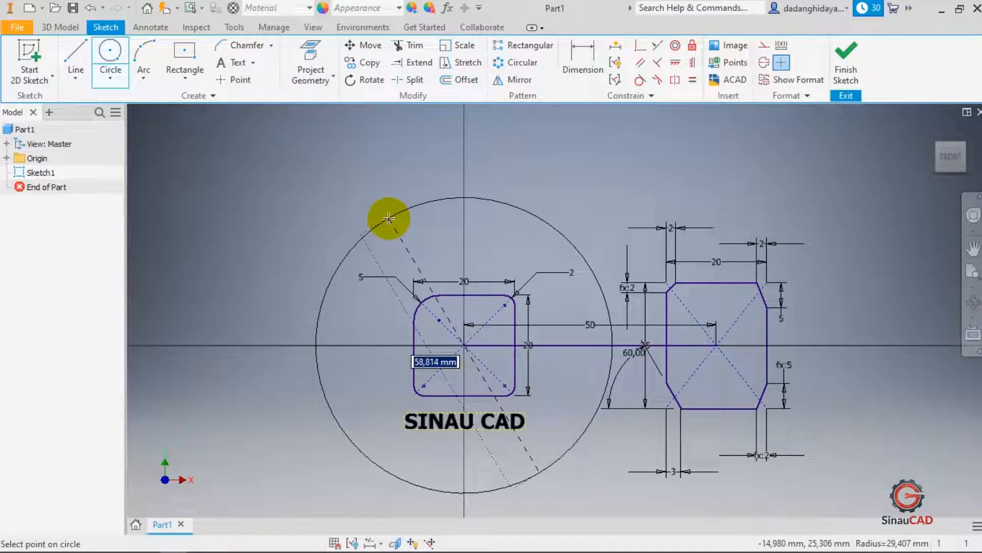
{"action": "type", "text": "60"}
{"action": "key", "text": "Return"}
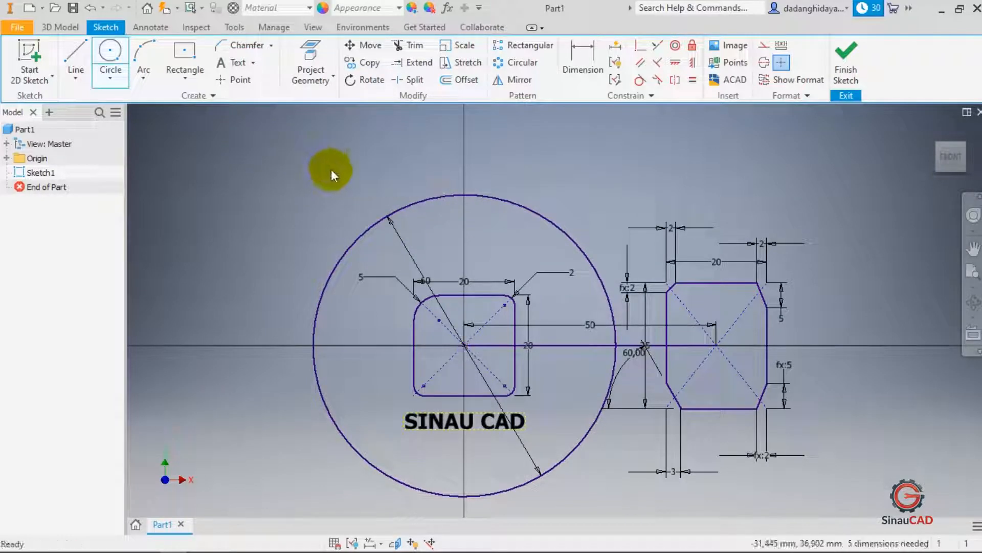
{"action": "key", "text": "Escape"}
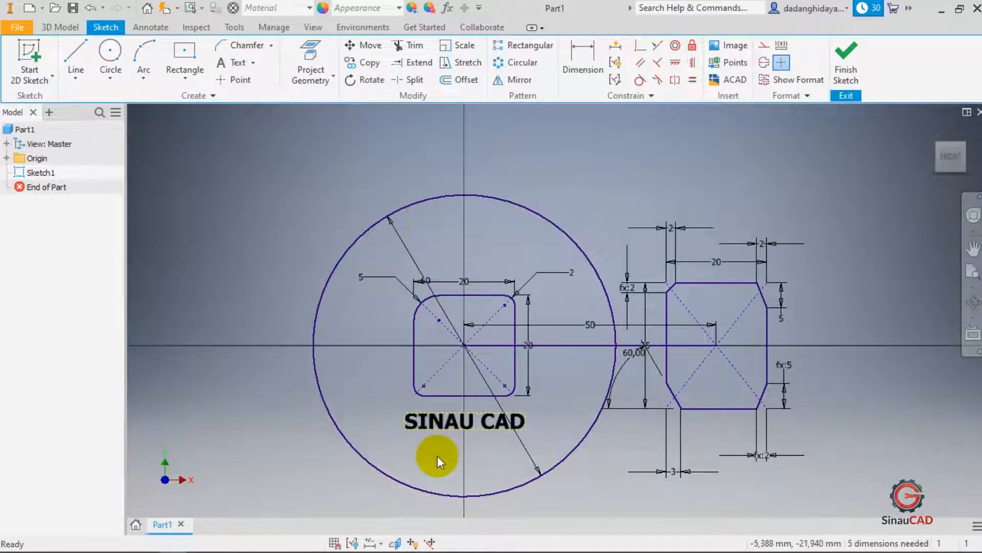
- Reposition the SINAU CAD text just inside the bottom edge of the circle
{"action": "left_click_drag", "start_coordinate": [448, 420], "coordinate": [451, 183]}
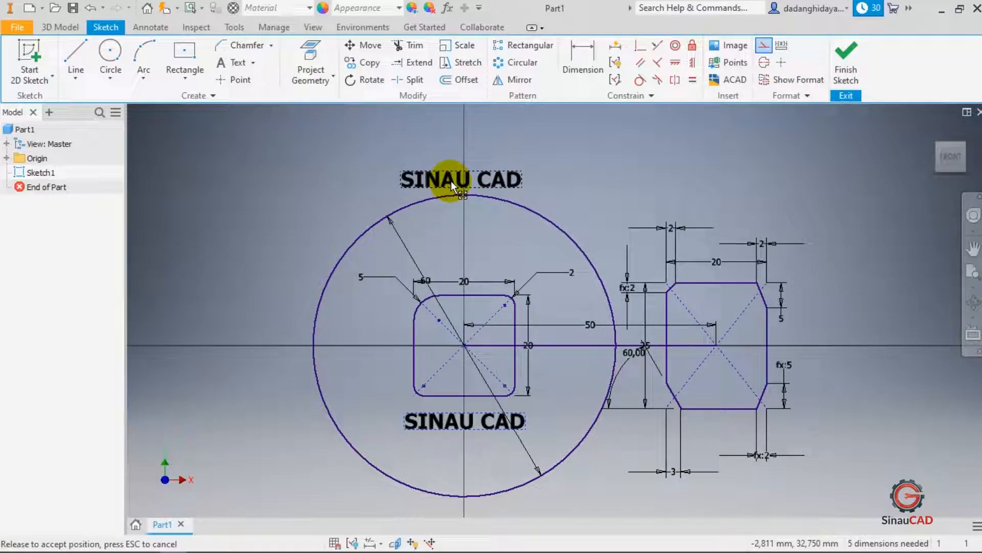
{"action": "mouse_move", "coordinate": [450, 180]}
{"action": "left_mouse_down"}
{"action": "mouse_move", "coordinate": [458, 152]}
{"action": "mouse_move", "coordinate": [456, 180]}
{"action": "left_mouse_up"}
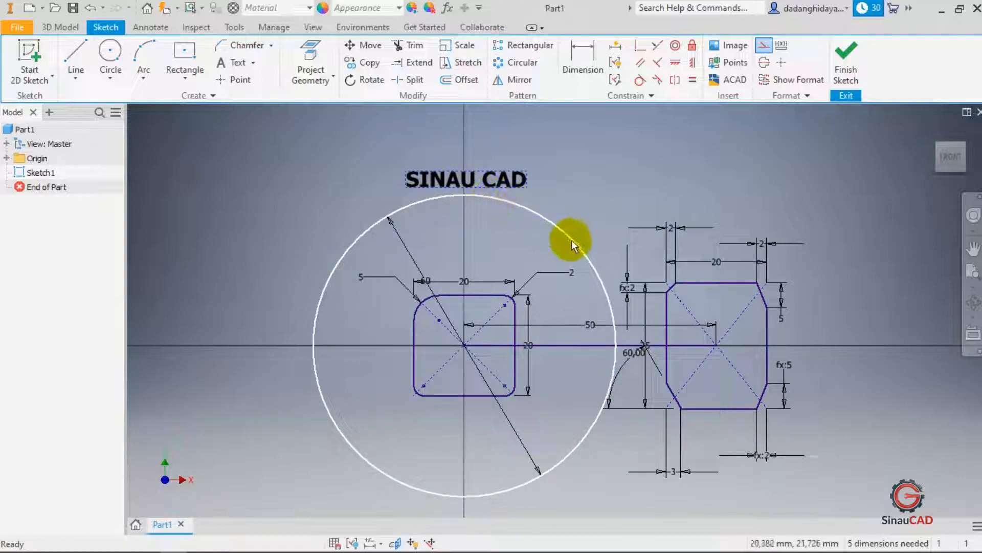
{"action": "left_click_drag", "start_coordinate": [475, 177], "coordinate": [466, 435]}
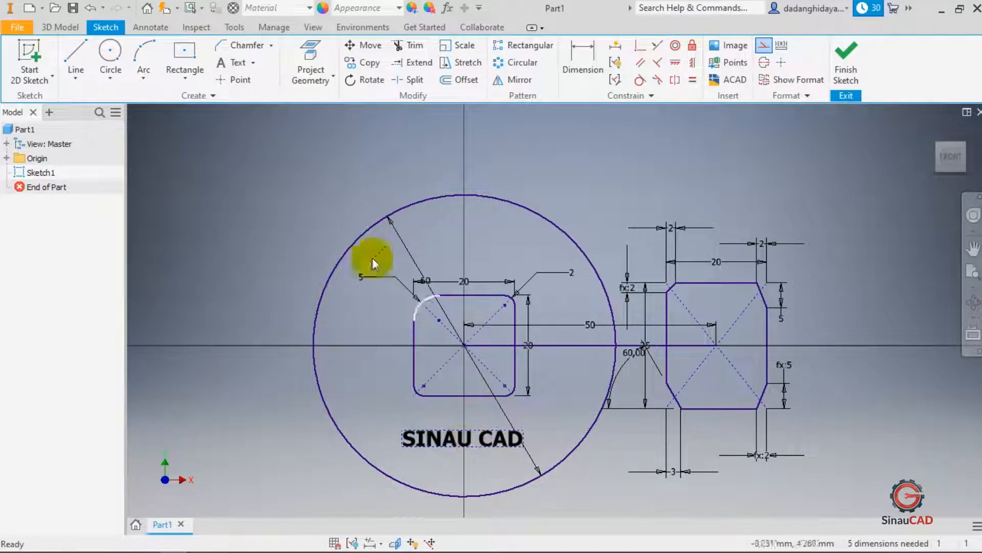
- Add geometry text reading "SINAU CAD" following the 60 mm circle
{"action": "left_click", "coordinate": [256, 59]}
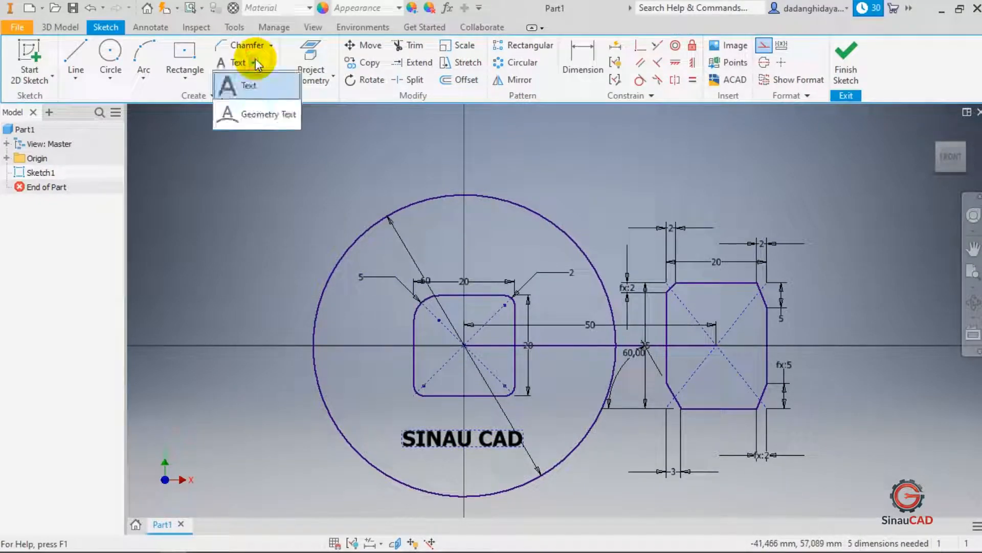
{"action": "left_click", "coordinate": [280, 112]}
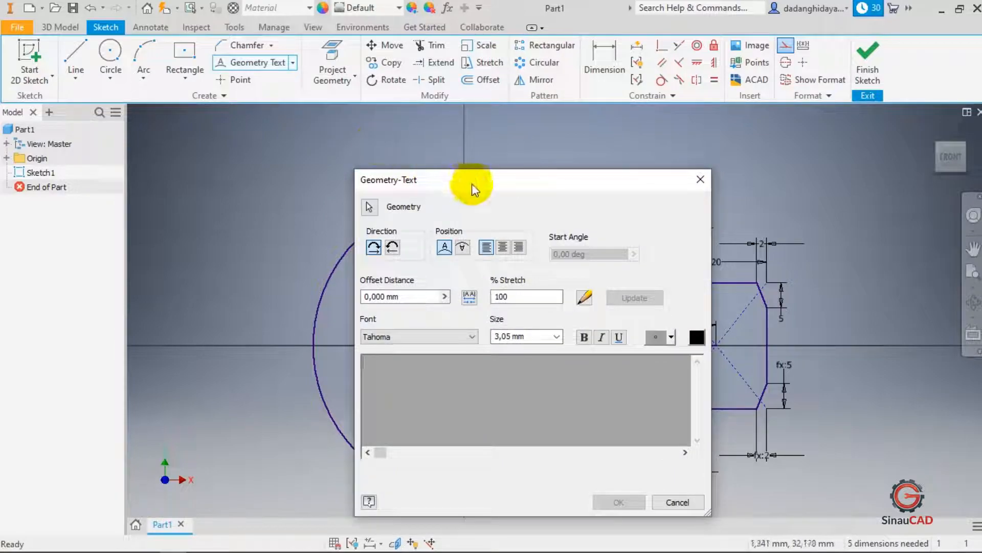
{"action": "left_click_drag", "start_coordinate": [472, 185], "coordinate": [642, 119]}
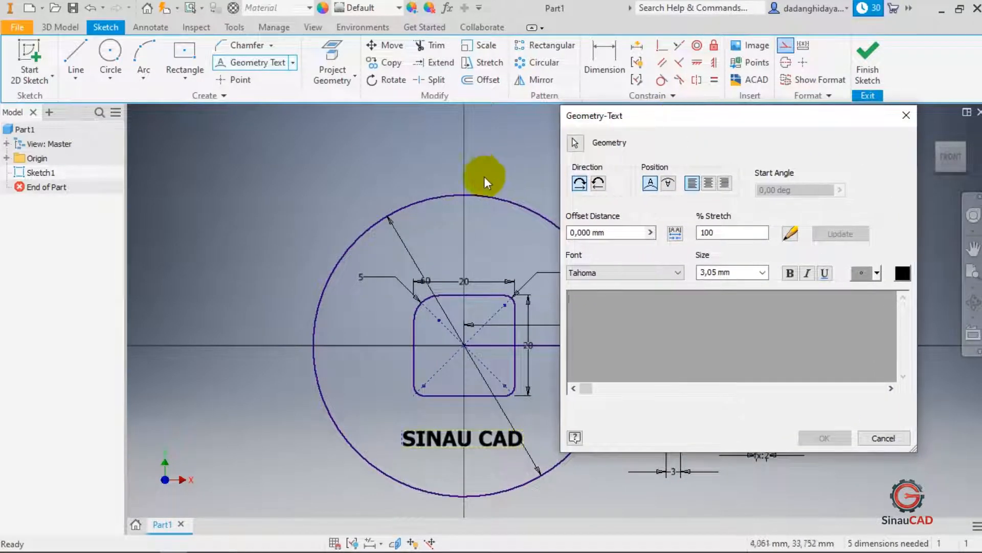
{"action": "left_click", "coordinate": [574, 142]}
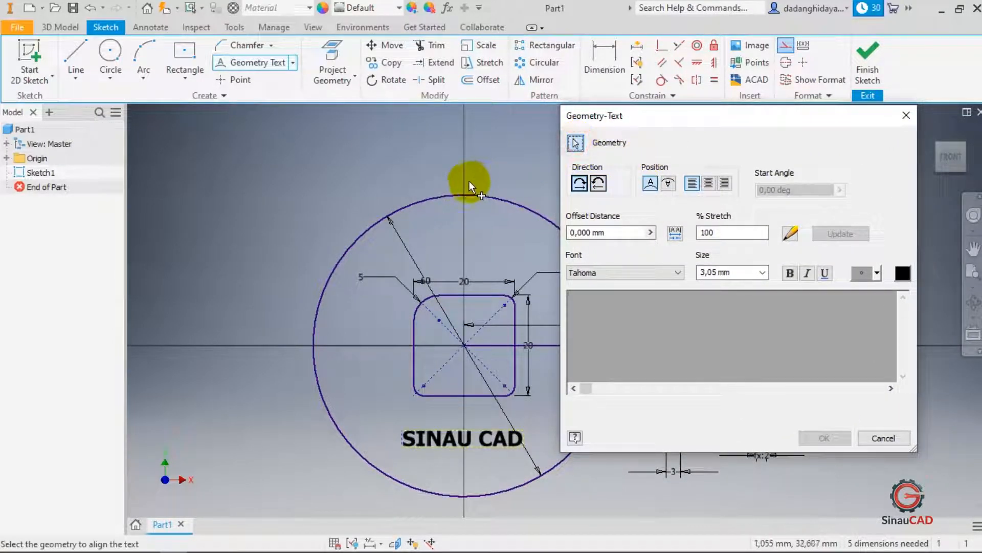
{"action": "left_click", "coordinate": [465, 194]}
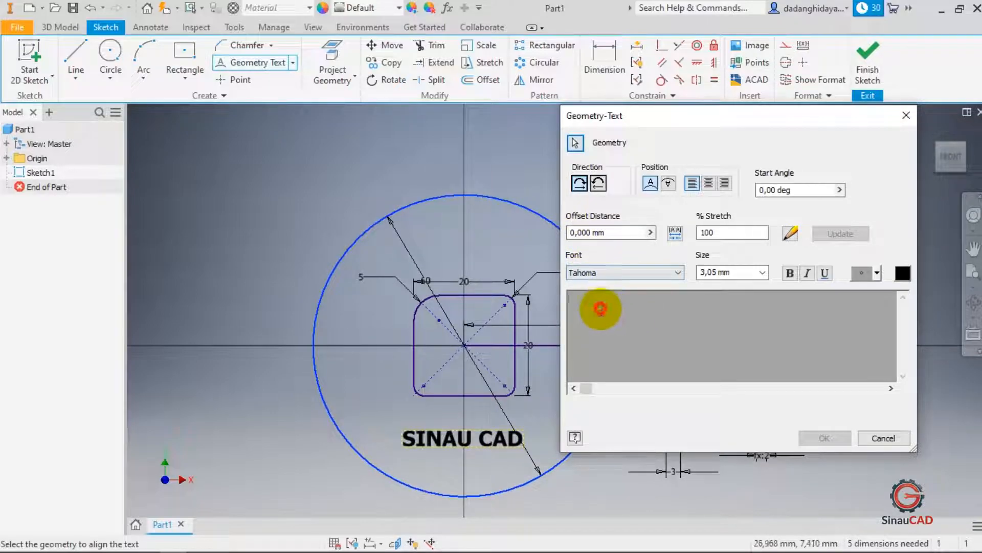
{"action": "type", "text": "SINAU CAD"}
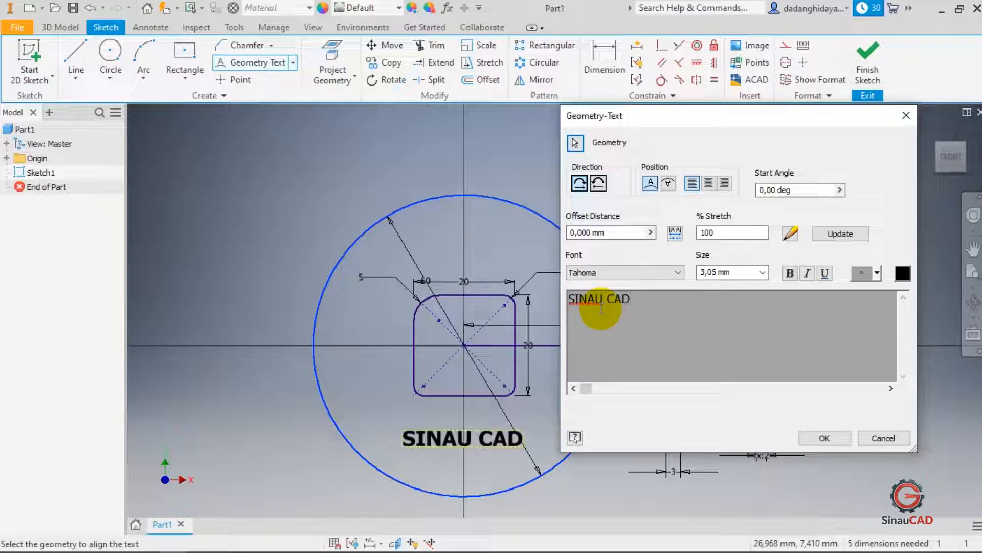
{"action": "left_click", "coordinate": [818, 438]}
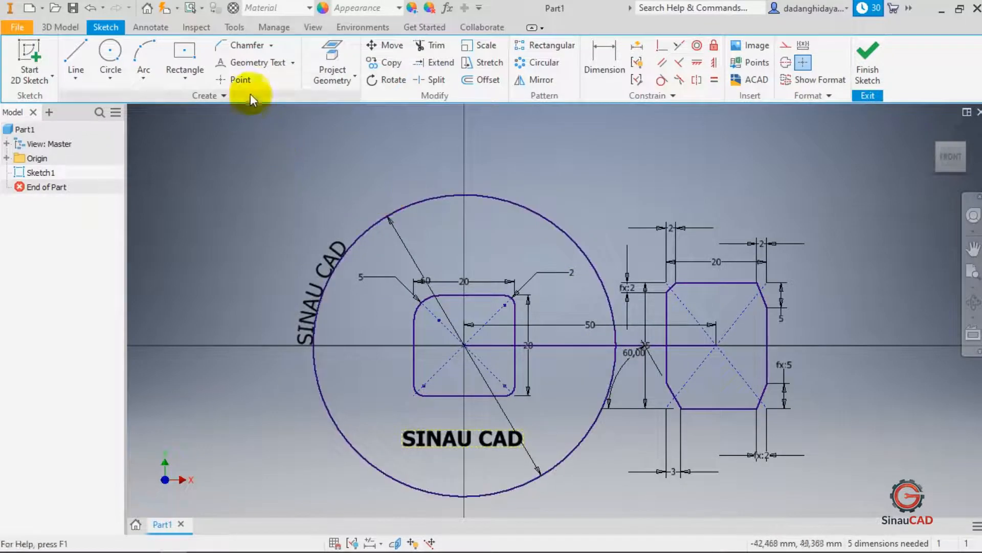
{"action": "left_click", "coordinate": [245, 64]}
{"action": "left_click", "coordinate": [281, 69]}
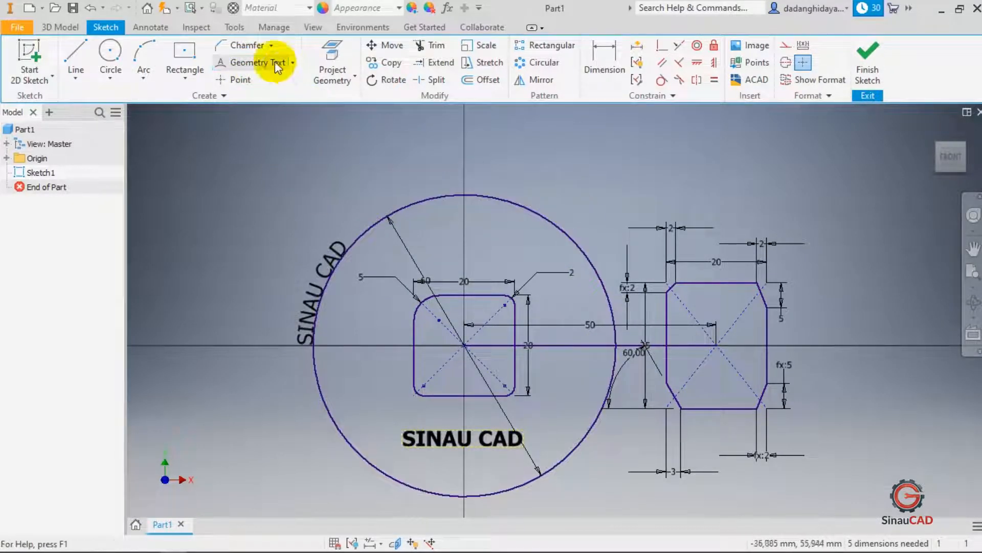
{"action": "left_click", "coordinate": [292, 62]}
{"action": "left_click", "coordinate": [273, 88]}
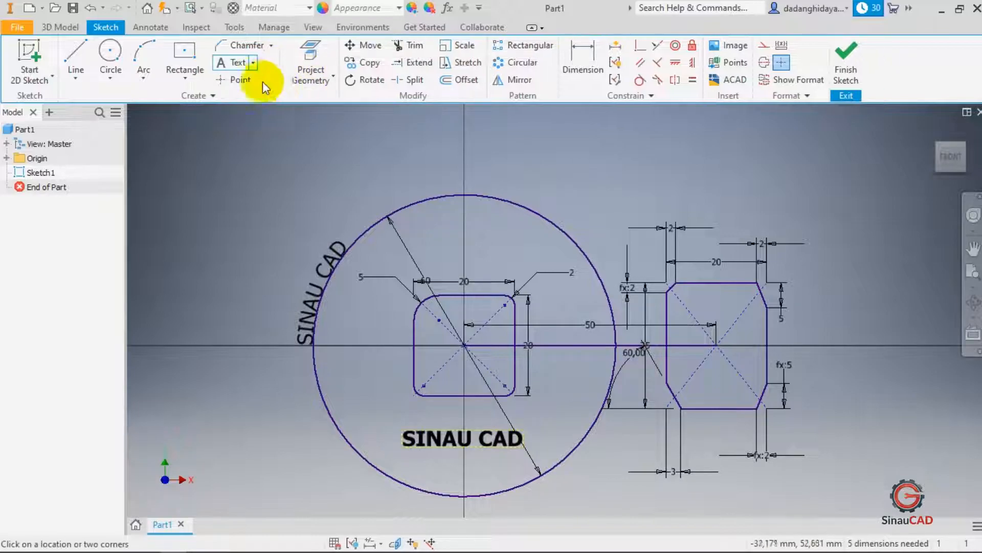
{"action": "left_click", "coordinate": [252, 62]}
{"action": "left_click", "coordinate": [258, 108]}
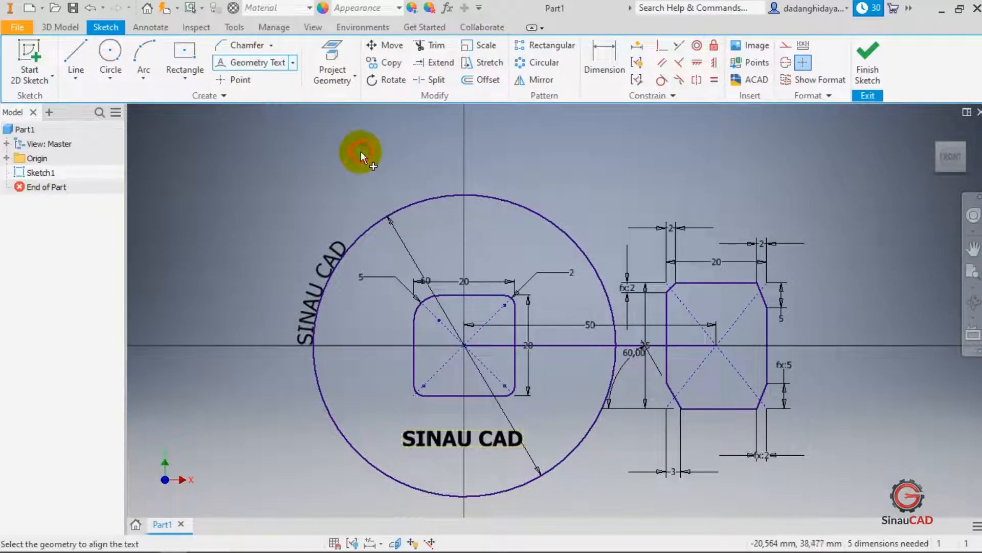
{"action": "left_click", "coordinate": [414, 204]}
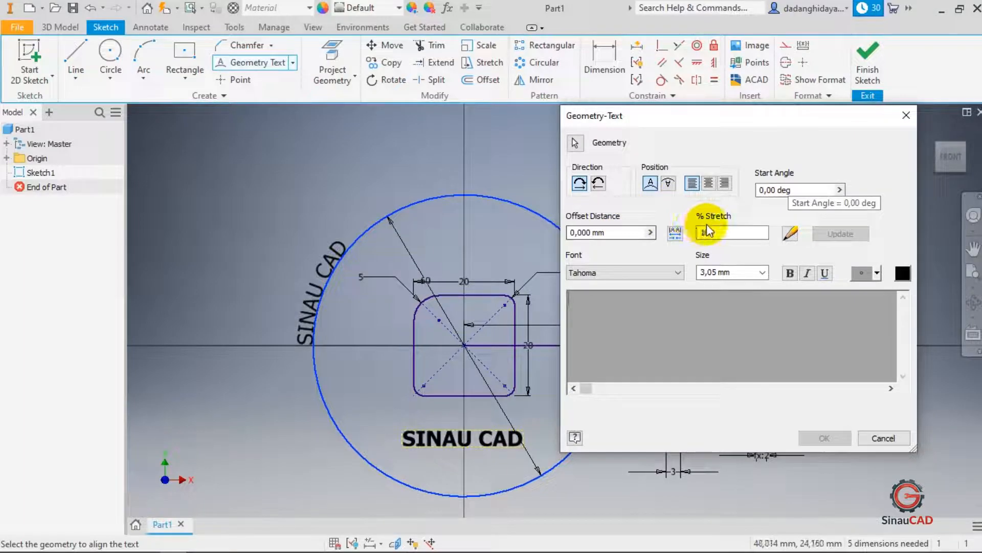
{"action": "left_click", "coordinate": [883, 433]}
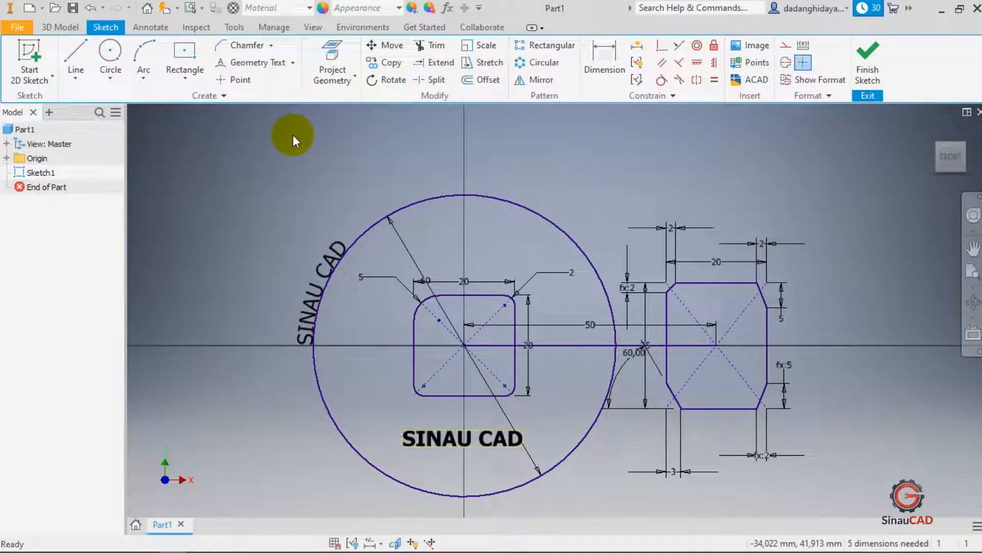
- Place four sketch points along the horizontal axis to the right of the chamfered rectangle
{"action": "left_click", "coordinate": [240, 80]}
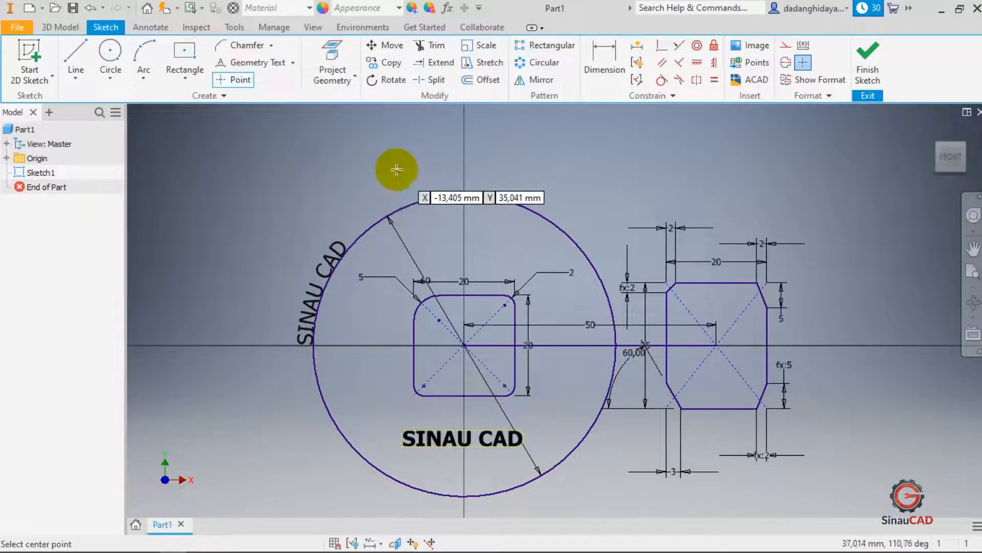
{"action": "scroll", "coordinate": [392, 165], "scroll_direction": "down", "scroll_amount": 5}
{"action": "scroll", "coordinate": [511, 199], "scroll_direction": "up", "scroll_amount": 5}
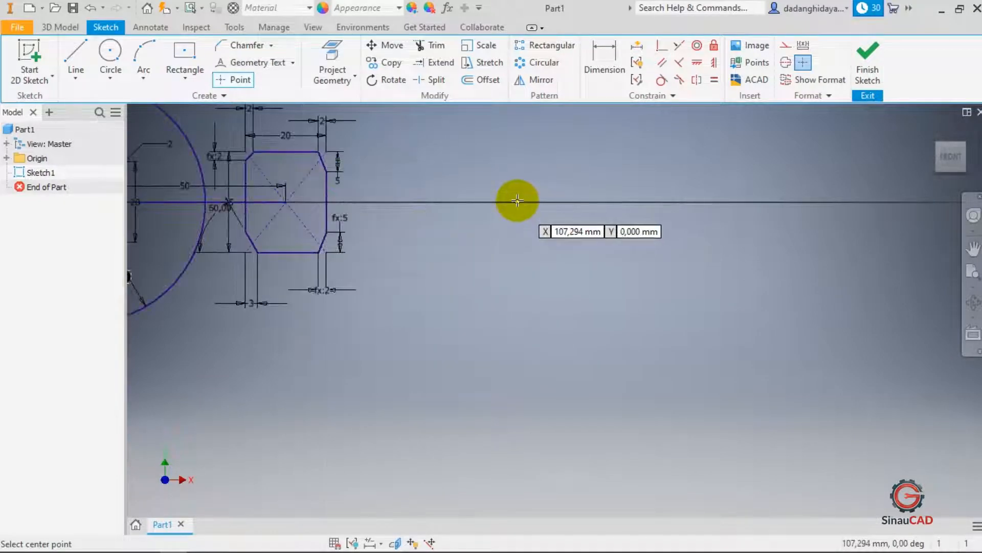
{"action": "left_click", "coordinate": [569, 202]}
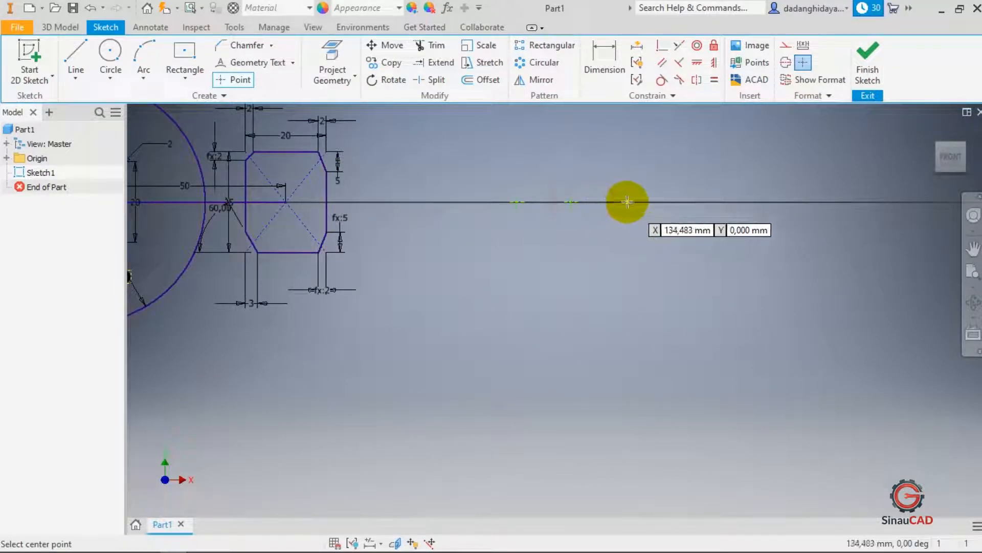
{"action": "left_click", "coordinate": [626, 201]}
{"action": "left_click", "coordinate": [662, 201]}
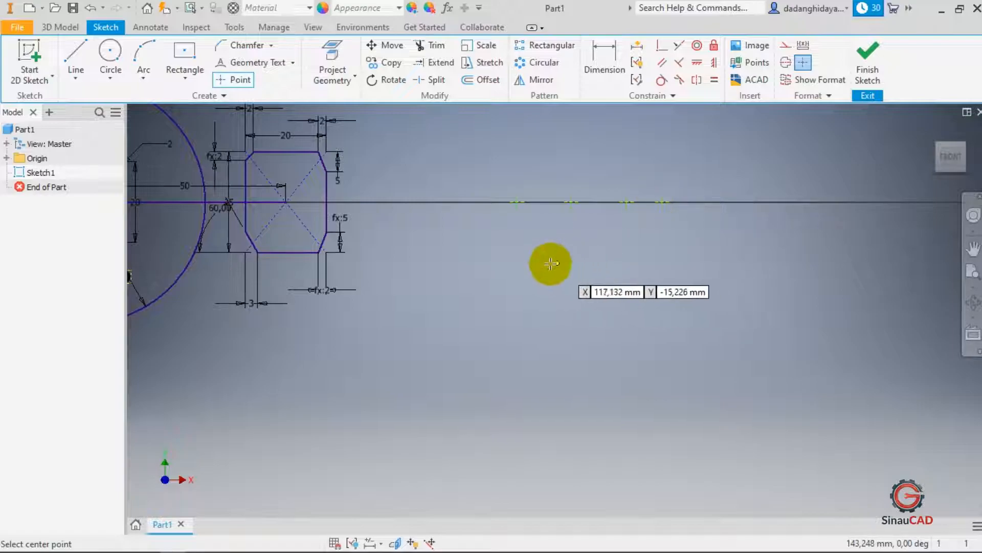
{"action": "key", "text": "Escape"}
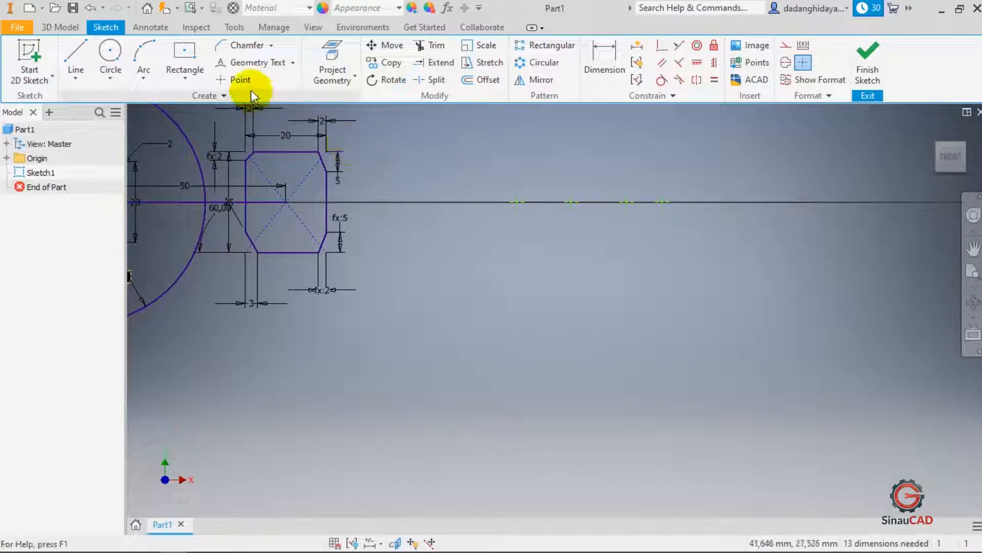
{"action": "left_click", "coordinate": [447, 166]}
{"action": "scroll", "coordinate": [588, 241], "scroll_direction": "up", "scroll_amount": 3}
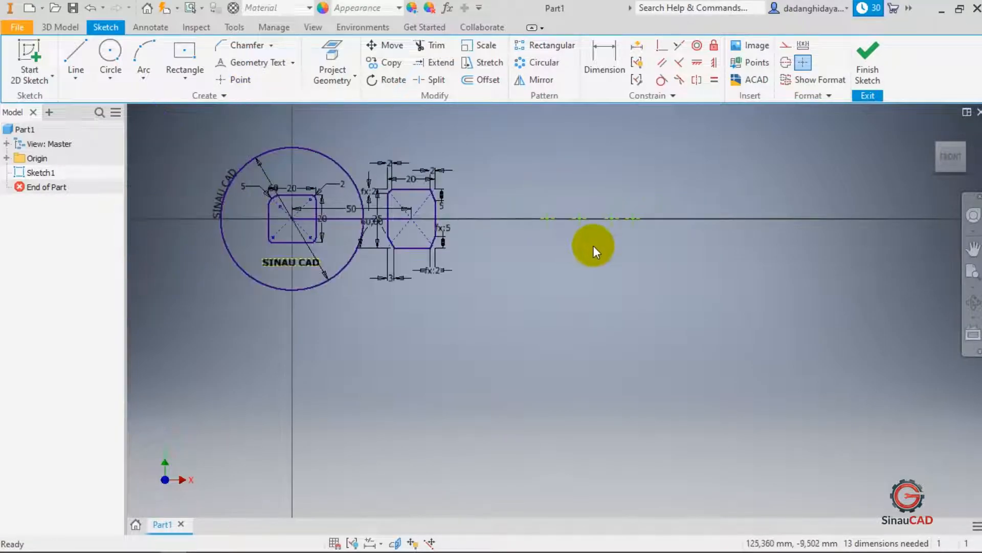
- Dimension the vertical distance from the sketch origin to the lower sketch point as 100 mm
{"action": "scroll", "coordinate": [573, 246], "scroll_direction": "down", "scroll_amount": 5}
{"action": "mouse_move", "coordinate": [579, 184]}
{"action": "left_mouse_down"}
{"action": "mouse_move", "coordinate": [502, 192]}
{"action": "mouse_move", "coordinate": [452, 283]}
{"action": "mouse_move", "coordinate": [314, 414]}
{"action": "left_mouse_up"}
{"action": "scroll", "coordinate": [540, 281], "scroll_direction": "up", "scroll_amount": 4}
{"action": "scroll", "coordinate": [421, 348], "scroll_direction": "down", "scroll_amount": 3}
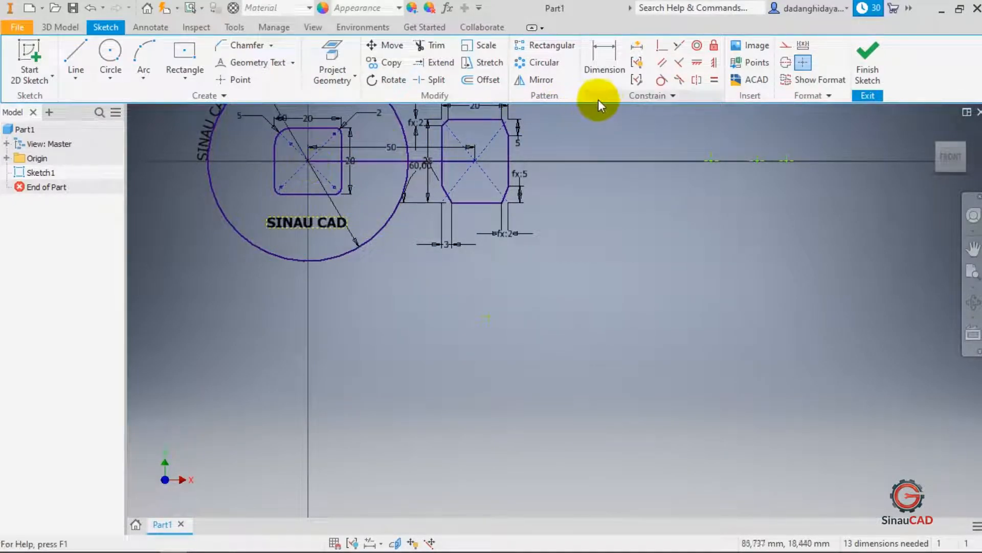
{"action": "left_click", "coordinate": [603, 75]}
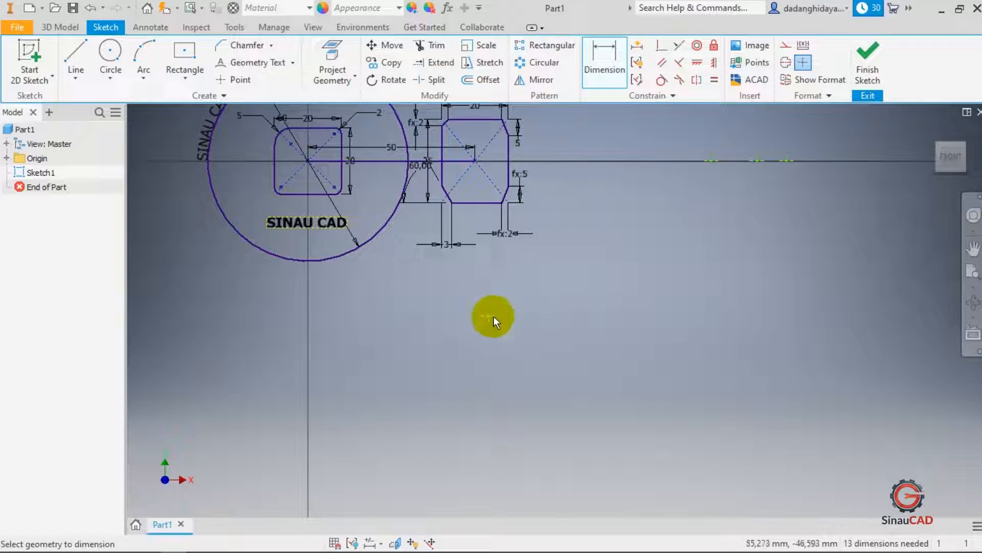
{"action": "left_click", "coordinate": [309, 162]}
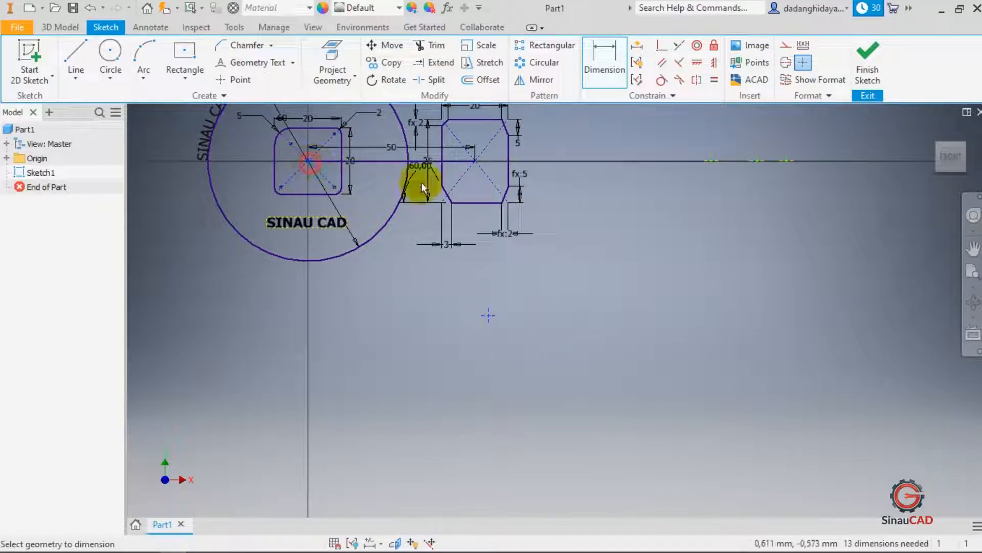
{"action": "left_click", "coordinate": [489, 315]}
{"action": "left_click", "coordinate": [584, 225]}
{"action": "type", "text": "100"}
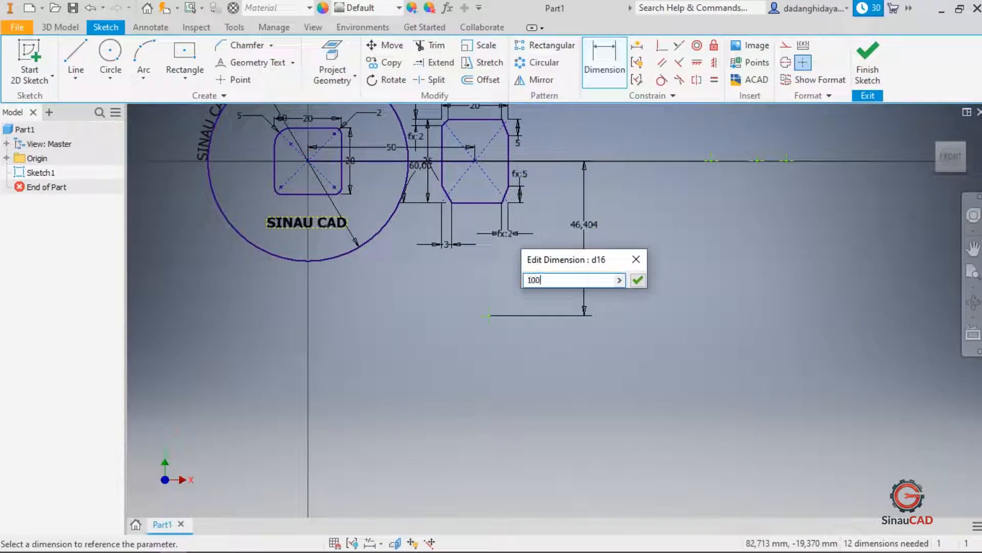
{"action": "key", "text": "Return"}
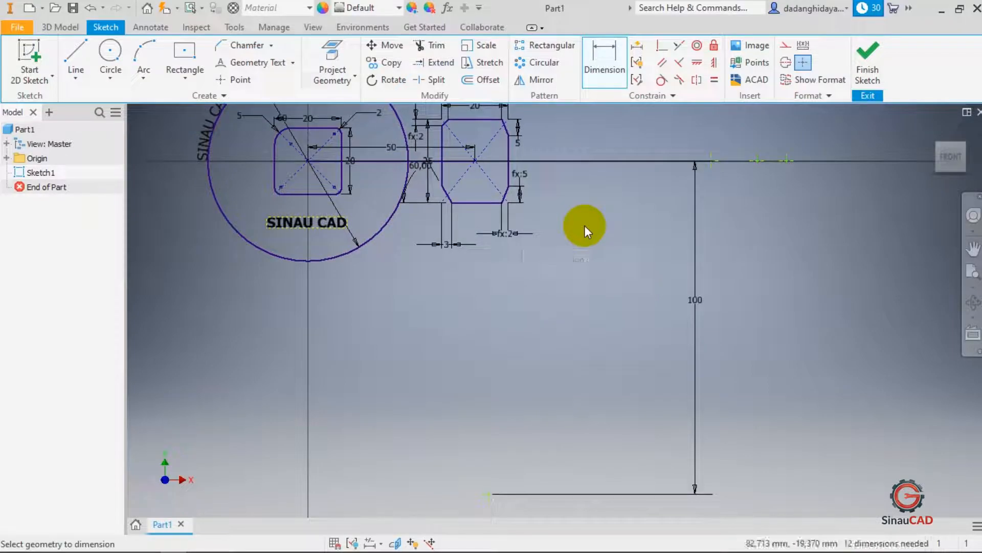
- Dimension the horizontal distance from the sketch origin to the same point as 100 mm
{"action": "left_click", "coordinate": [308, 162]}
{"action": "left_click", "coordinate": [489, 493]}
{"action": "scroll", "coordinate": [416, 501], "scroll_direction": "down", "scroll_amount": 5}
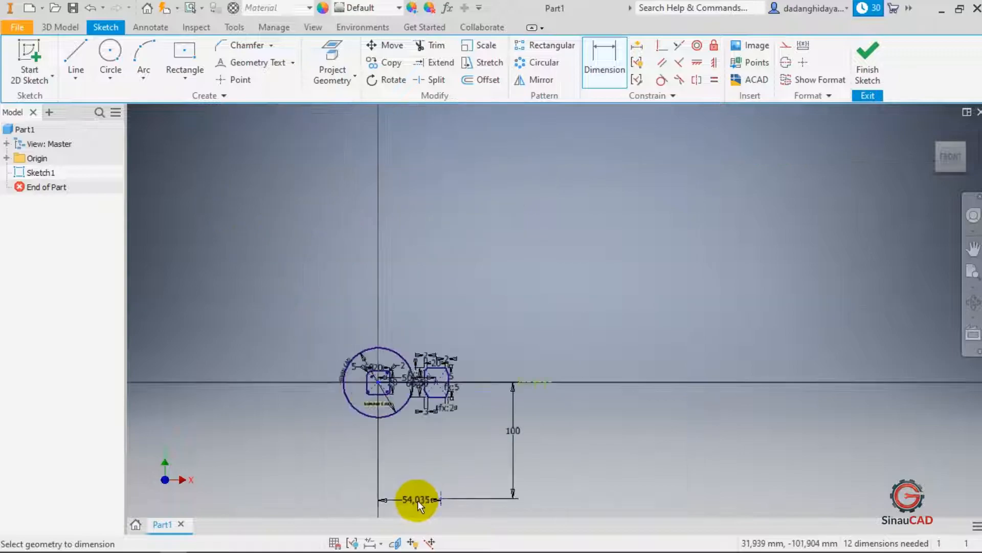
{"action": "scroll", "coordinate": [416, 476], "scroll_direction": "up", "scroll_amount": 2}
{"action": "scroll", "coordinate": [416, 439], "scroll_direction": "down", "scroll_amount": 2}
{"action": "scroll", "coordinate": [418, 498], "scroll_direction": "up", "scroll_amount": 2}
{"action": "left_click", "coordinate": [421, 447]}
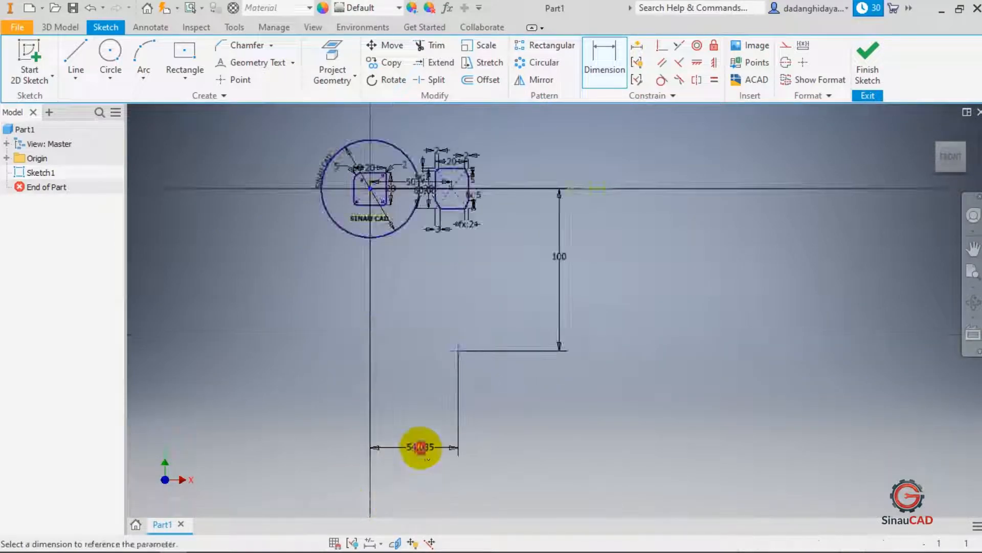
{"action": "type", "text": "100"}
{"action": "key", "text": "Return"}
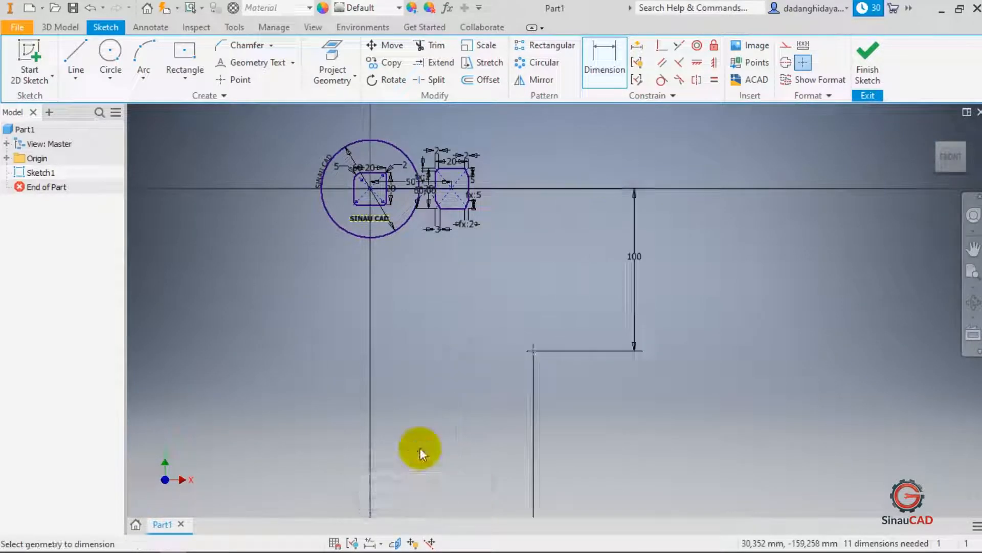
{"action": "scroll", "coordinate": [545, 346], "scroll_direction": "down", "scroll_amount": 5}
{"action": "key", "text": "Escape"}
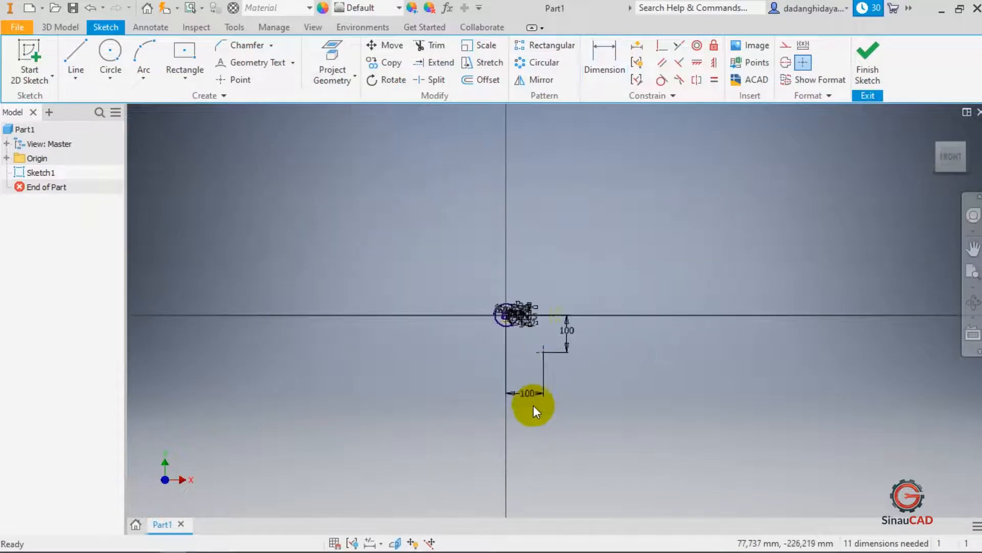
- Reposition the two 100 mm dimensions closer to the dimensioned point
{"action": "left_click_drag", "start_coordinate": [530, 395], "coordinate": [534, 368]}
{"action": "scroll", "coordinate": [542, 354], "scroll_direction": "up", "scroll_amount": 5}
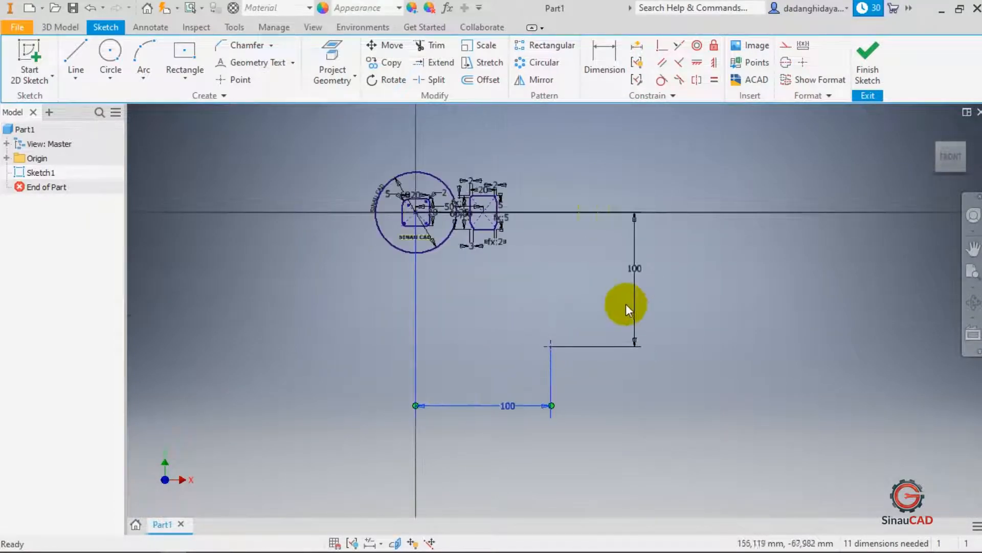
{"action": "left_click", "coordinate": [636, 270]}
{"action": "left_click_drag", "start_coordinate": [631, 281], "coordinate": [579, 271]}
{"action": "left_click_drag", "start_coordinate": [511, 400], "coordinate": [505, 373]}
{"action": "left_click", "coordinate": [550, 346]}
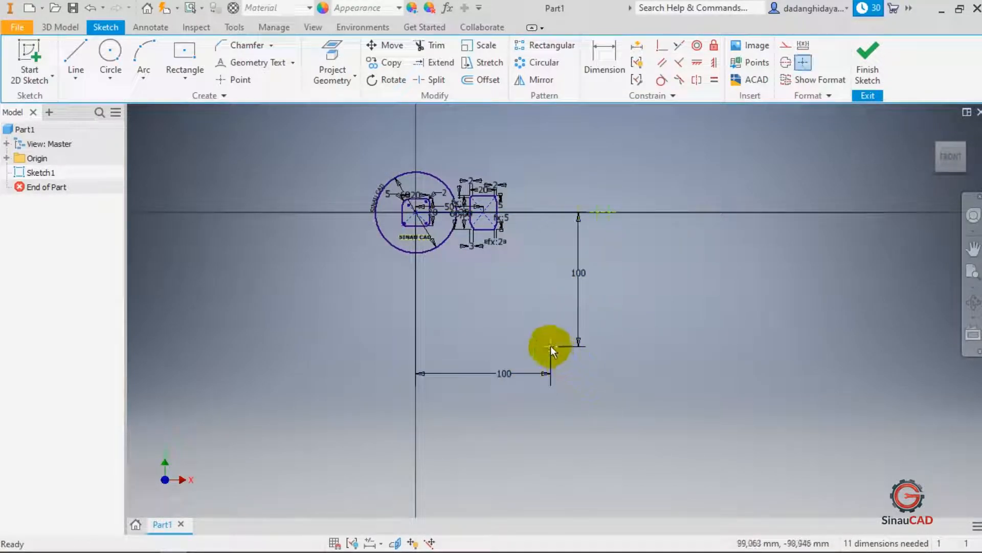
{"action": "scroll", "coordinate": [550, 346], "scroll_direction": "up", "scroll_amount": 3}
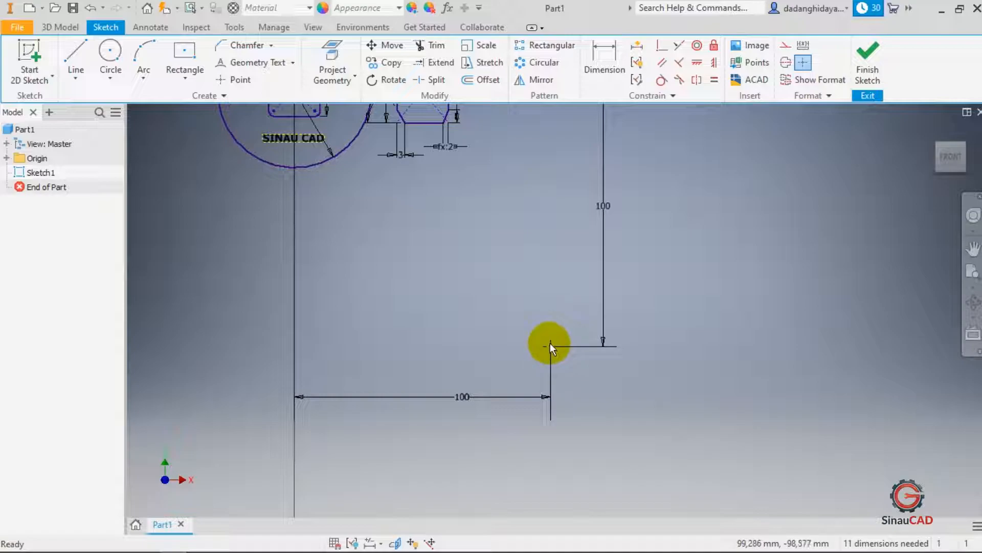
{"action": "left_click", "coordinate": [60, 27]}
{"action": "left_click", "coordinate": [106, 28]}
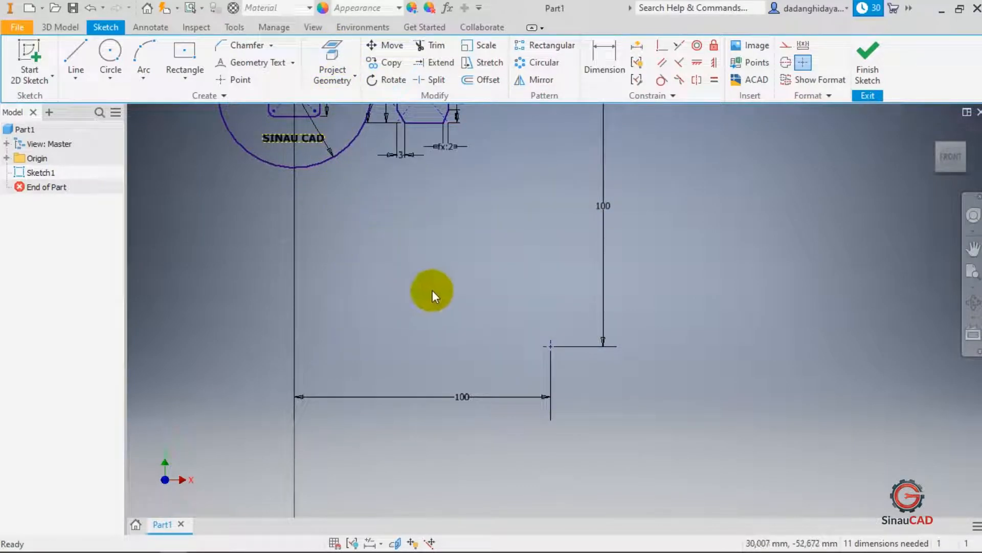
{"action": "scroll", "coordinate": [427, 287], "scroll_direction": "down", "scroll_amount": 3}
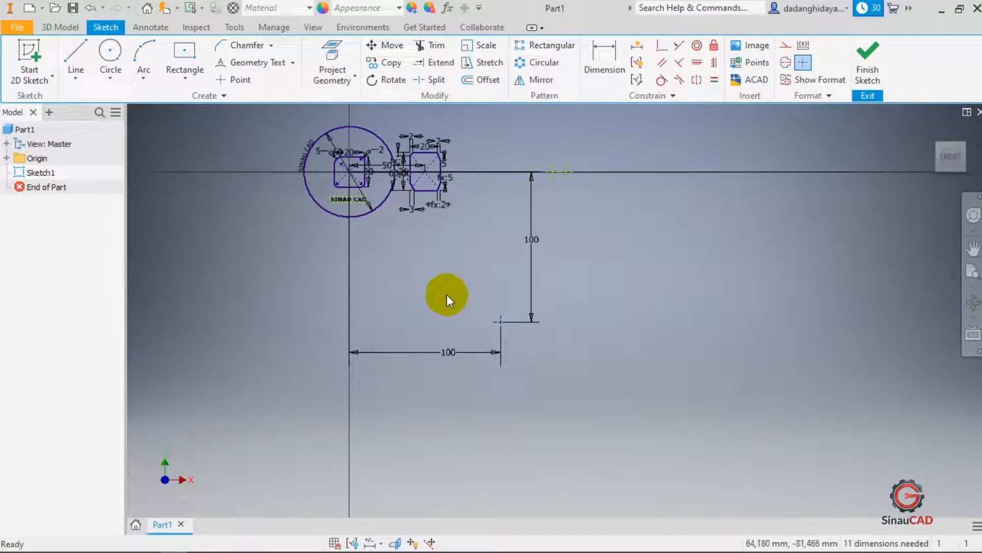
{"action": "left_click", "coordinate": [59, 28]}
{"action": "left_click", "coordinate": [99, 30]}
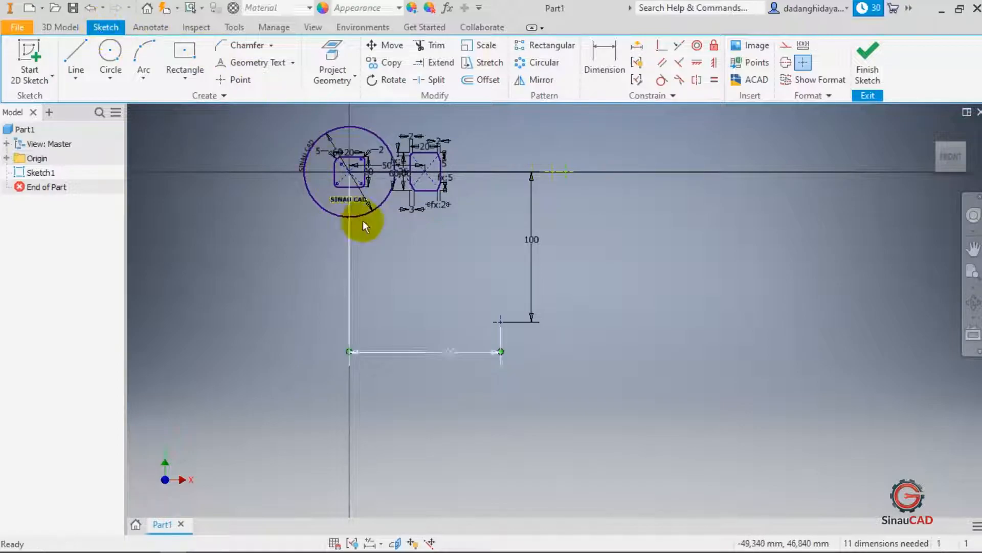
{"action": "scroll", "coordinate": [442, 263], "scroll_direction": "up", "scroll_amount": 5}
{"action": "scroll", "coordinate": [441, 263], "scroll_direction": "down", "scroll_amount": 6}
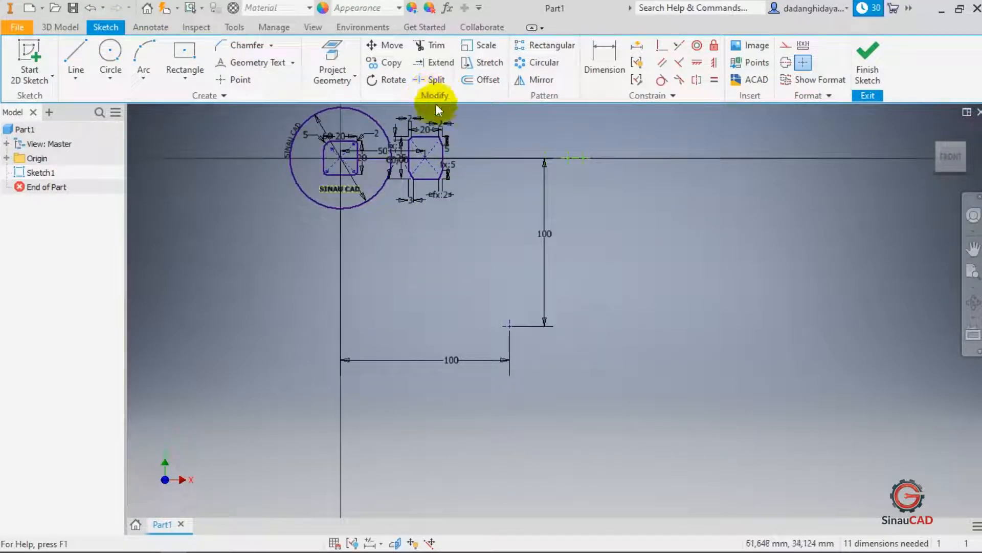
{"action": "scroll", "coordinate": [638, 229], "scroll_direction": "up", "scroll_amount": 5}
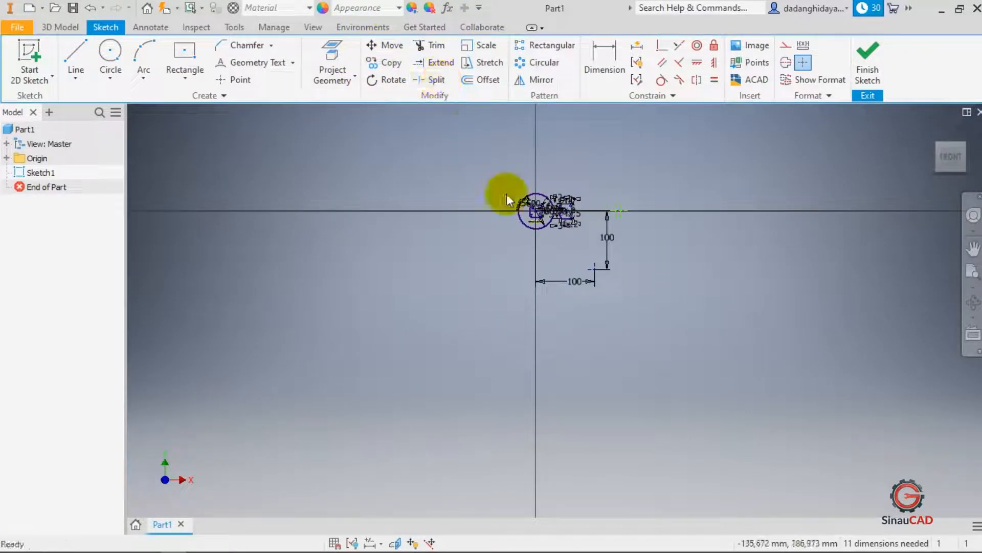
{"action": "scroll", "coordinate": [529, 263], "scroll_direction": "down", "scroll_amount": 3}
{"action": "scroll", "coordinate": [555, 296], "scroll_direction": "up", "scroll_amount": 3}
{"action": "scroll", "coordinate": [499, 256], "scroll_direction": "down", "scroll_amount": 6}
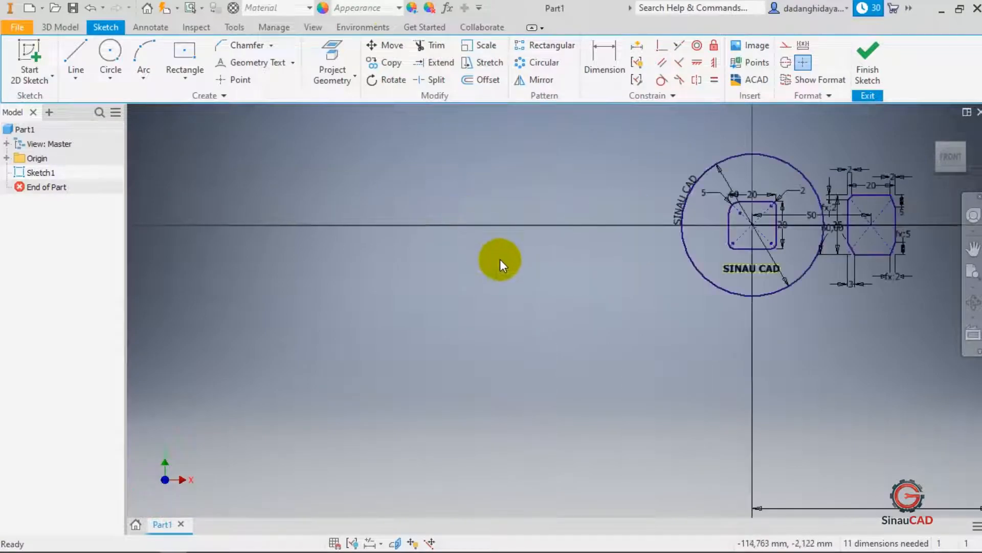
- Draw a horizontal line 100 mm long from the sketch origin towards the left
{"action": "left_click", "coordinate": [77, 53]}
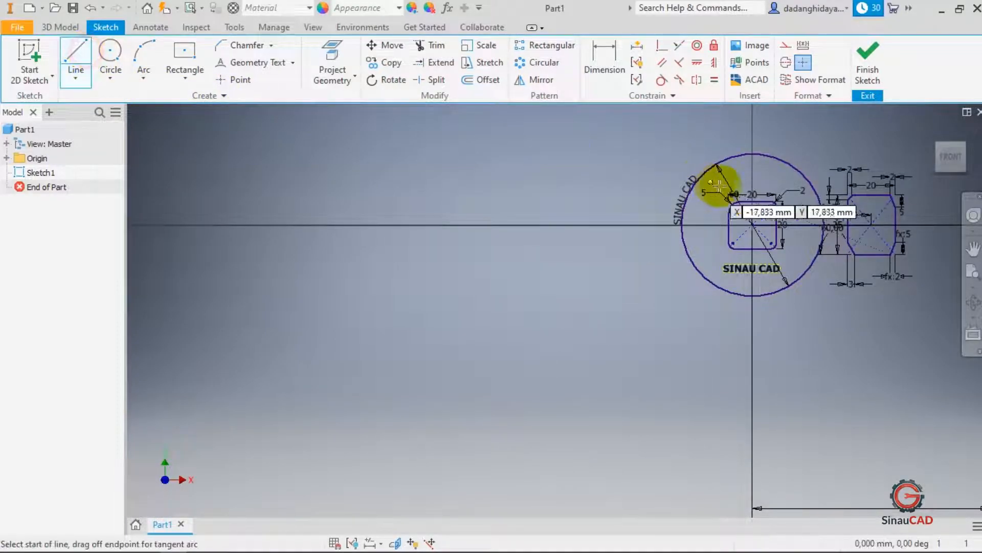
{"action": "left_click", "coordinate": [752, 225]}
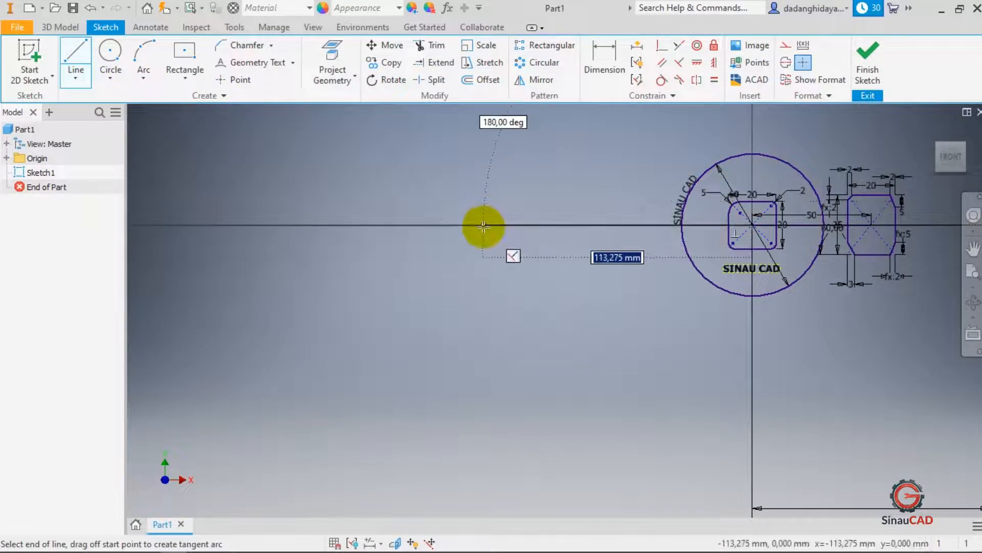
{"action": "type", "text": "100"}
{"action": "key", "text": "Return"}
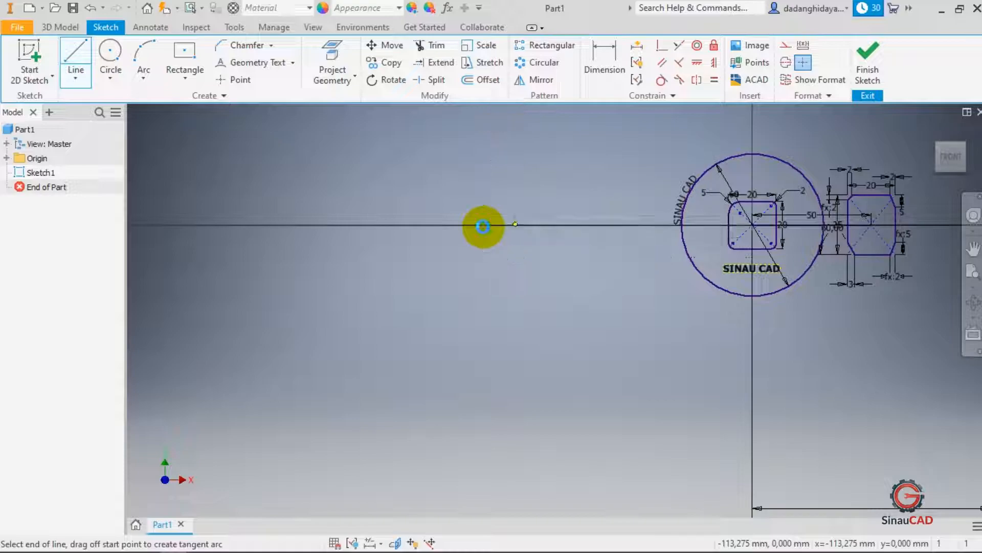
- Draw a 30 mm diameter circle centred on the left end of the new line
{"action": "left_click", "coordinate": [110, 53]}
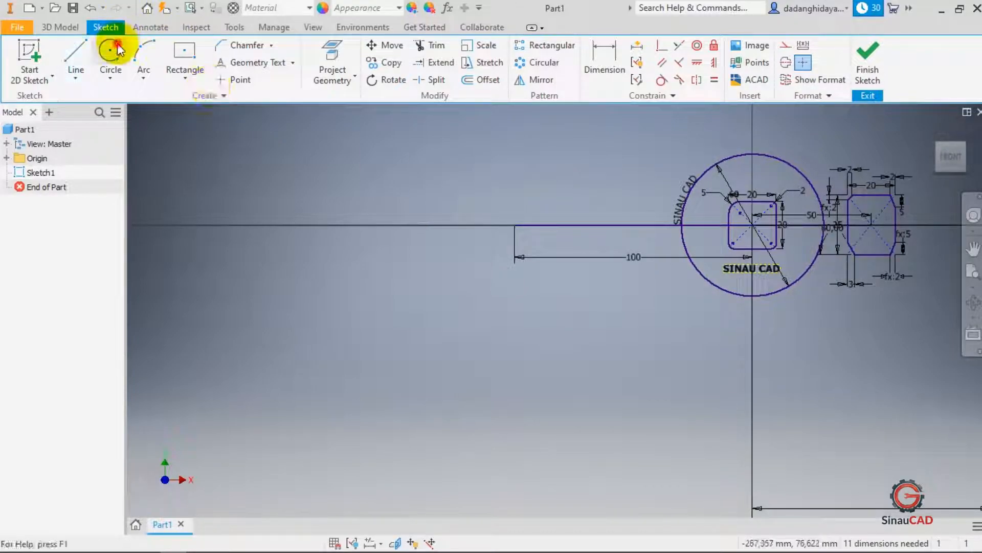
{"action": "left_click", "coordinate": [515, 224]}
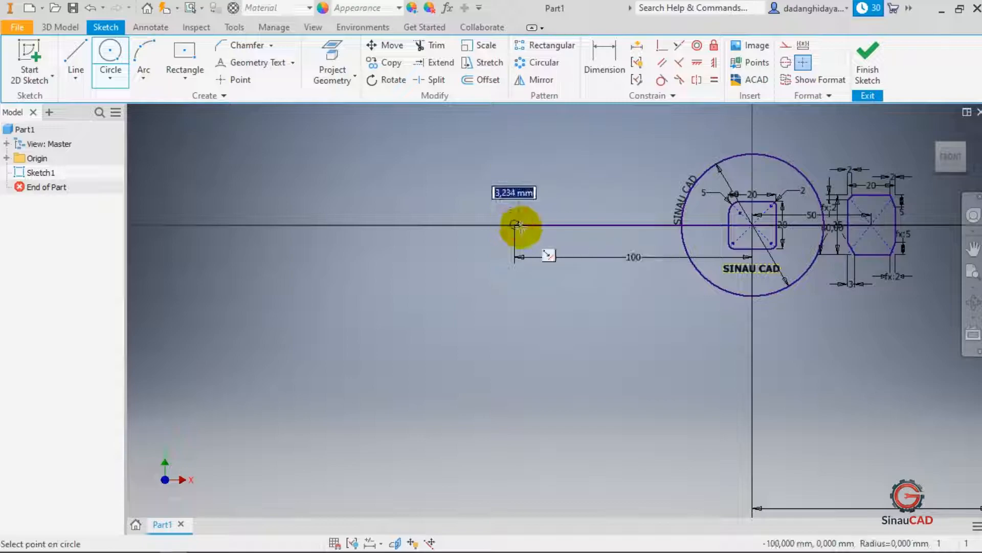
{"action": "type", "text": "30"}
{"action": "key", "text": "Return"}
{"action": "key", "text": "Escape"}
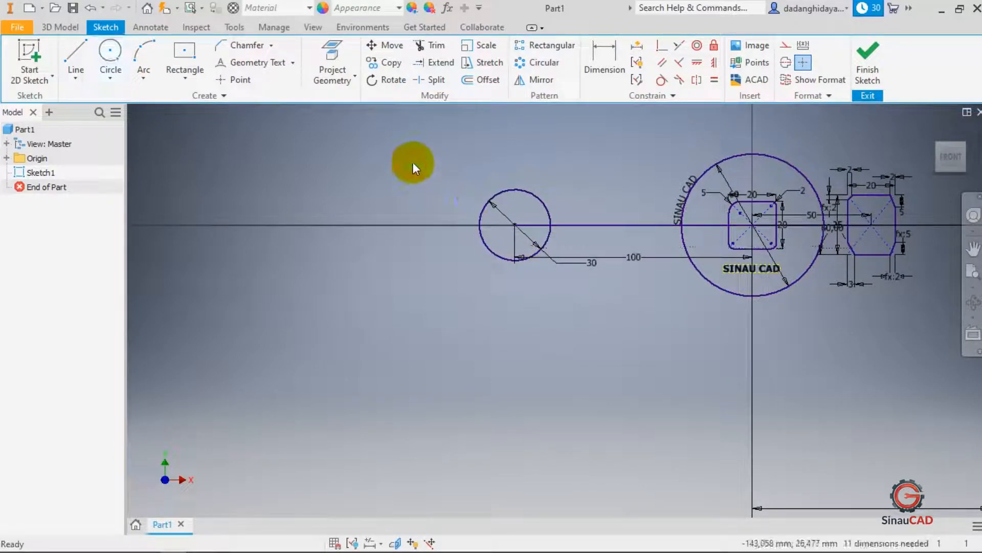
- Try to move the 30 mm circle further left along the horizontal axis
{"action": "left_click", "coordinate": [382, 46]}
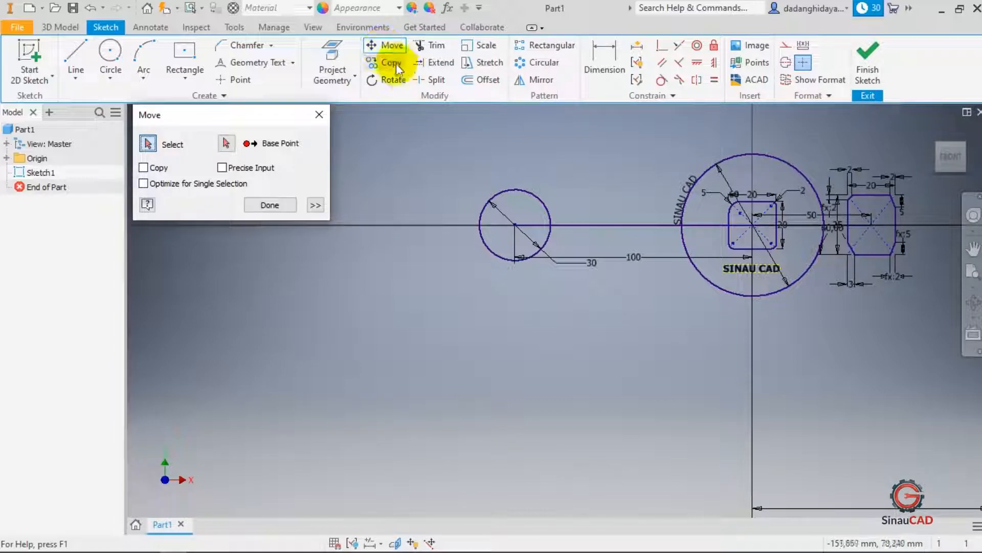
{"action": "left_click", "coordinate": [514, 189]}
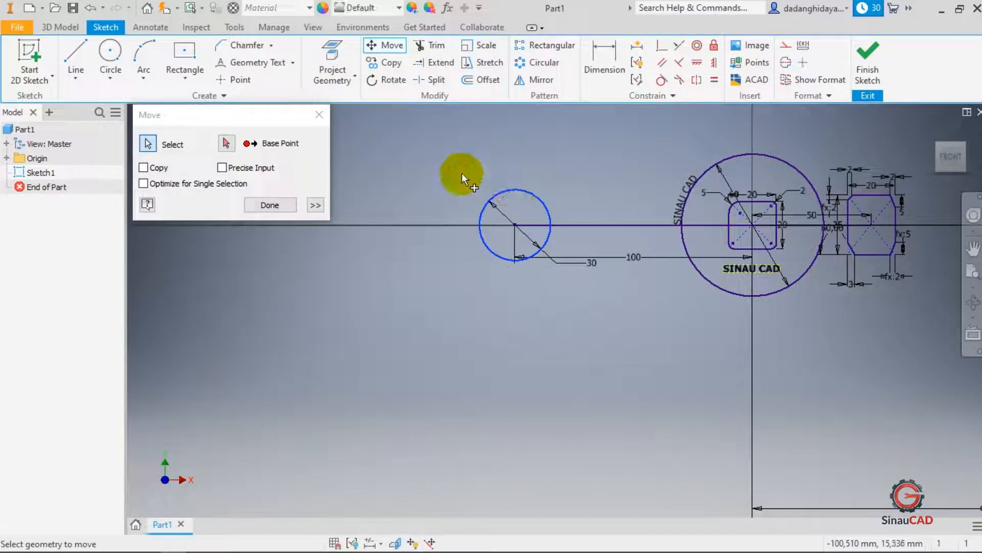
{"action": "left_click", "coordinate": [227, 143]}
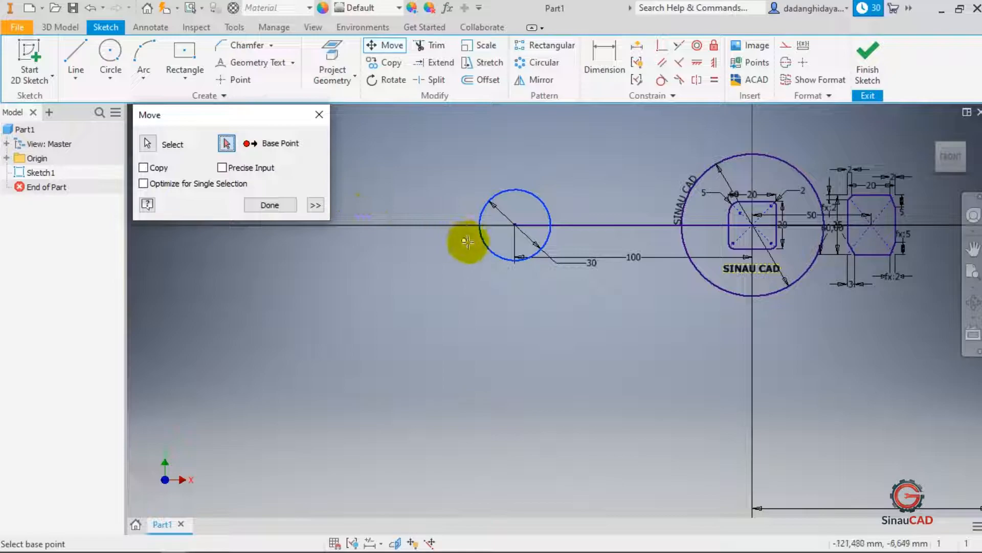
{"action": "left_click", "coordinate": [514, 224]}
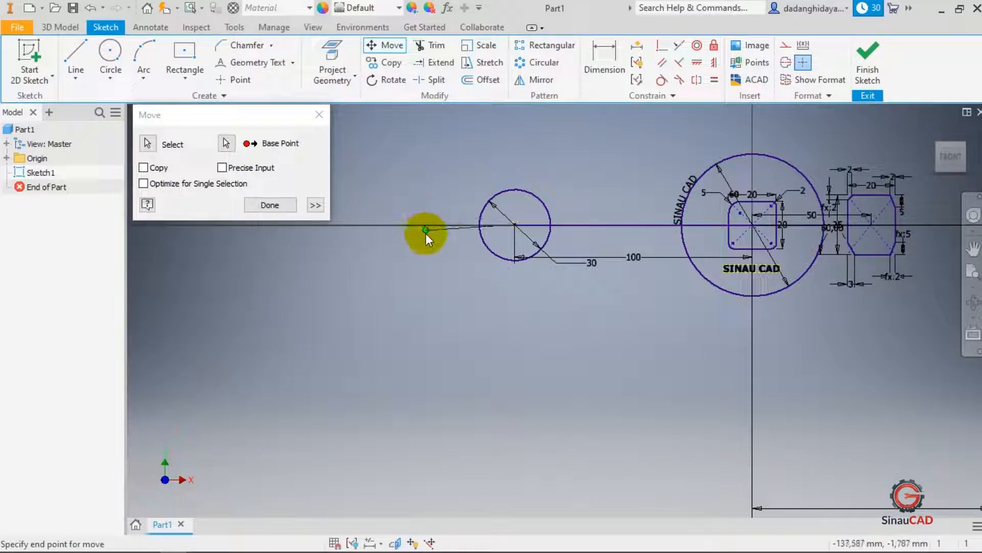
{"action": "left_click", "coordinate": [400, 224]}
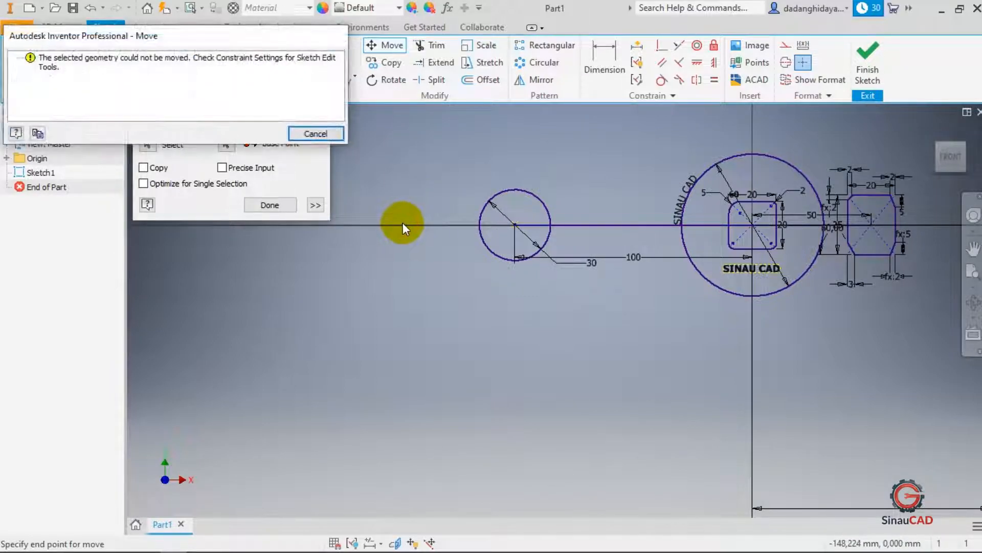
{"action": "left_click", "coordinate": [315, 133]}
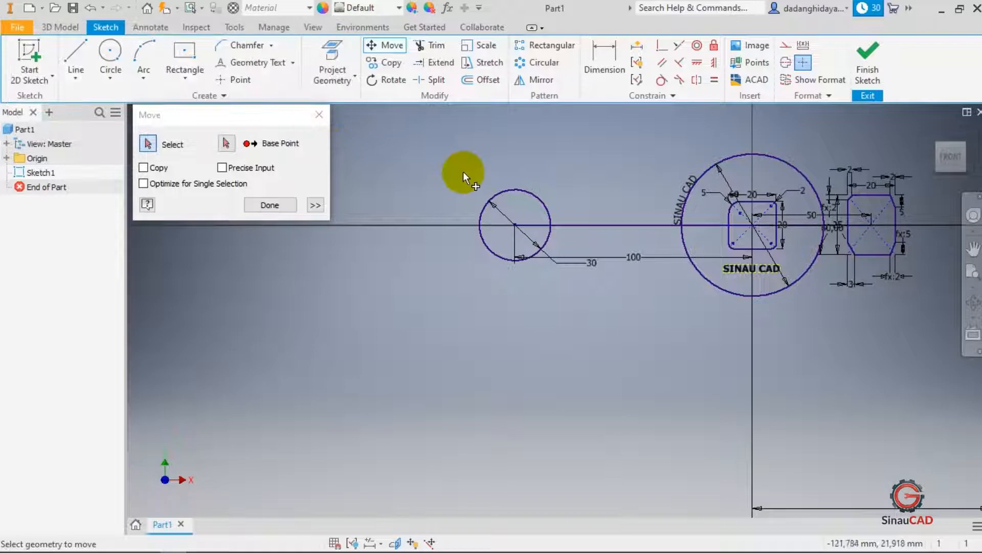
{"action": "left_click", "coordinate": [315, 114]}
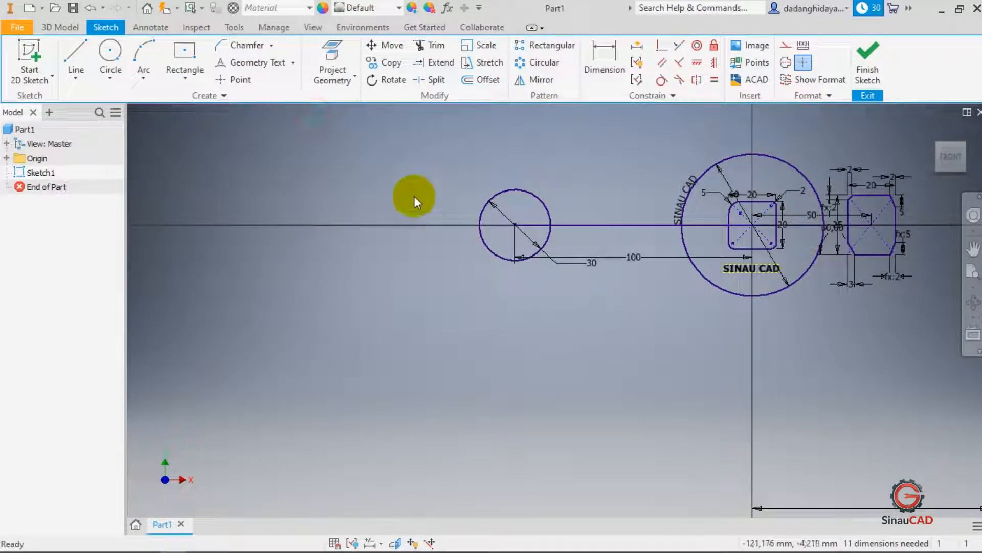
- Draw another 30 mm diameter circle on the horizontal axis left of the first small circle
{"action": "left_click", "coordinate": [105, 53]}
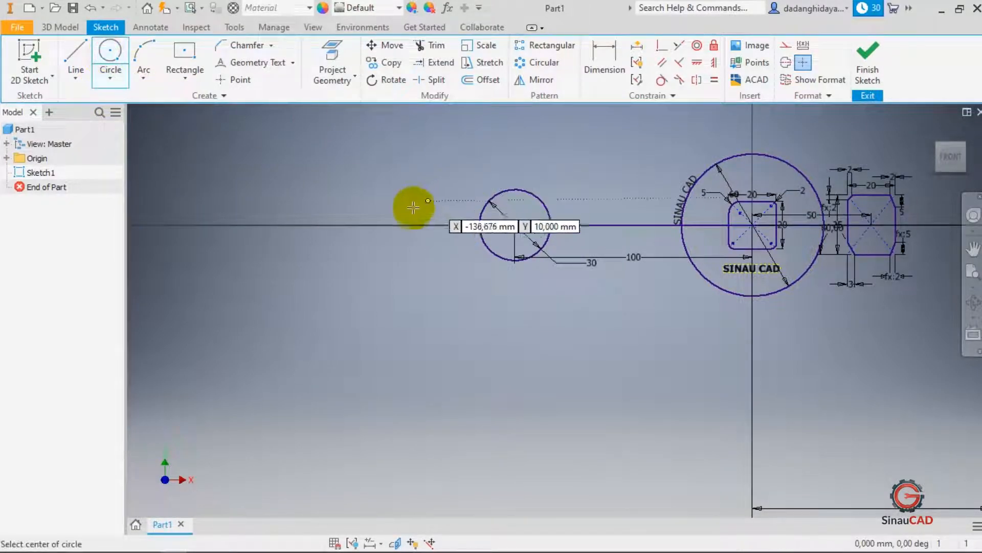
{"action": "left_click", "coordinate": [376, 225]}
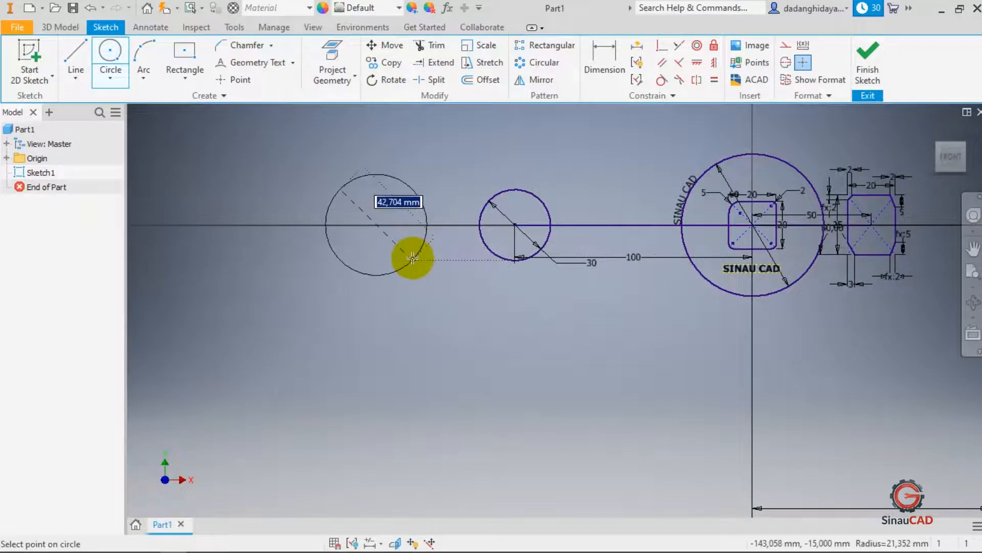
{"action": "type", "text": "30"}
{"action": "key", "text": "Return"}
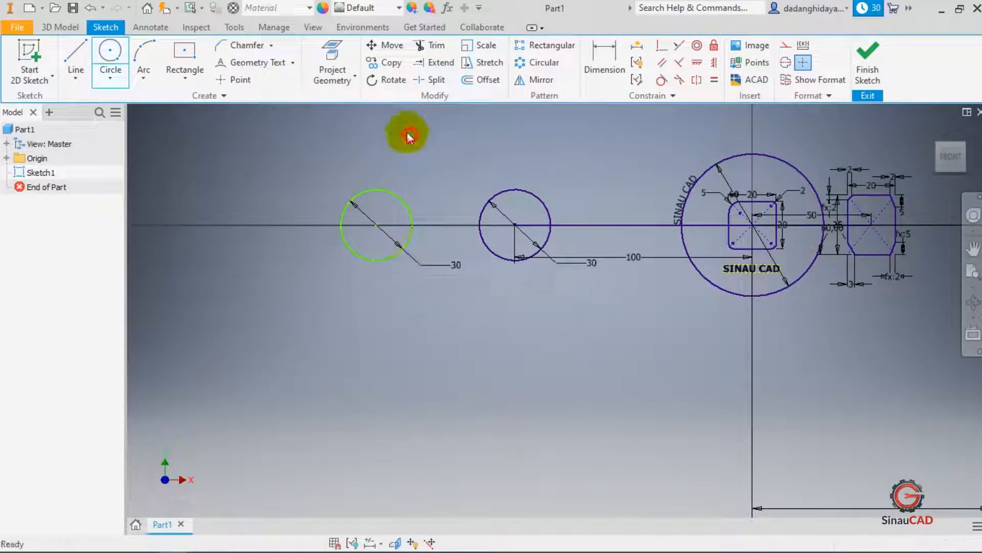
- Move the left 30 mm circle below the horizontal axis using Move with a base point at its centre
{"action": "left_click", "coordinate": [389, 44]}
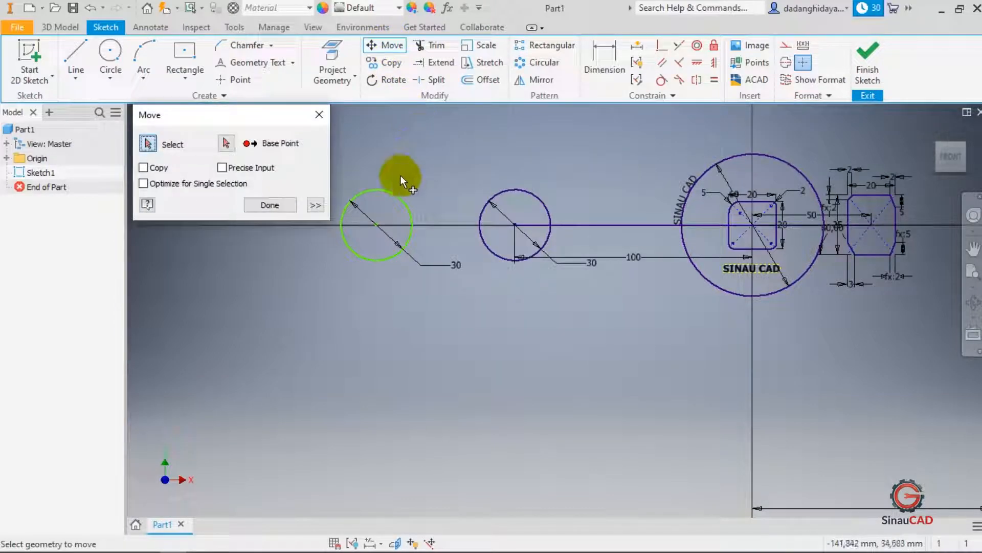
{"action": "left_click", "coordinate": [390, 191]}
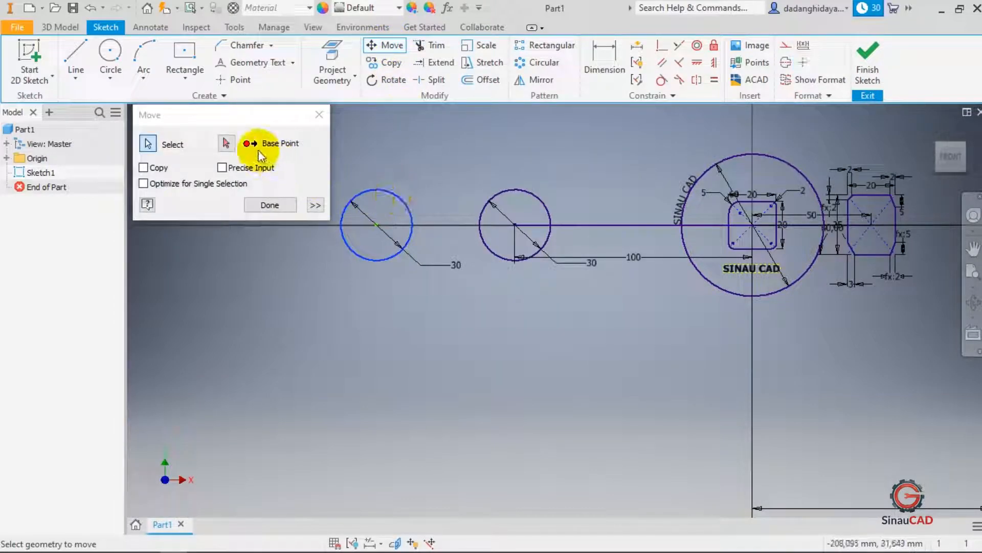
{"action": "left_click", "coordinate": [227, 143]}
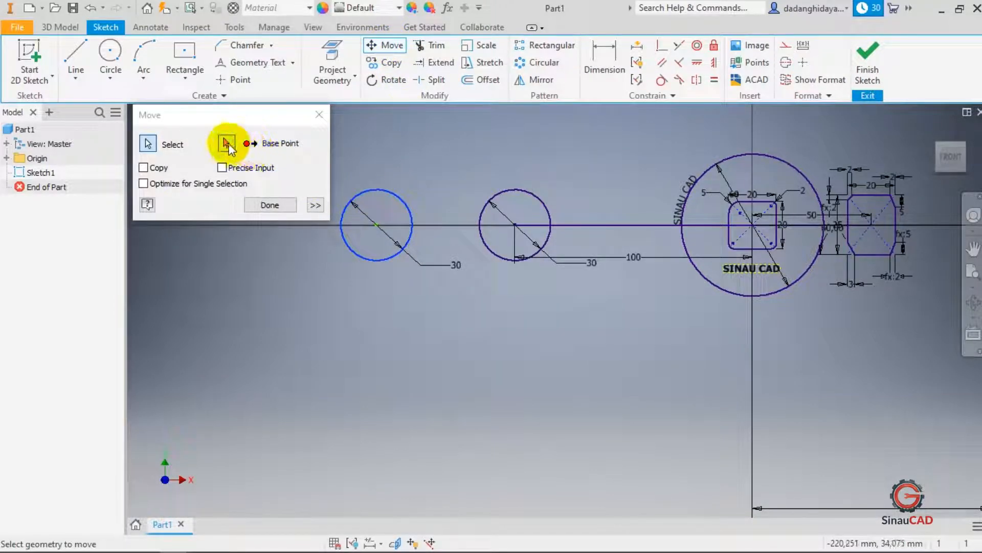
{"action": "left_click", "coordinate": [378, 225]}
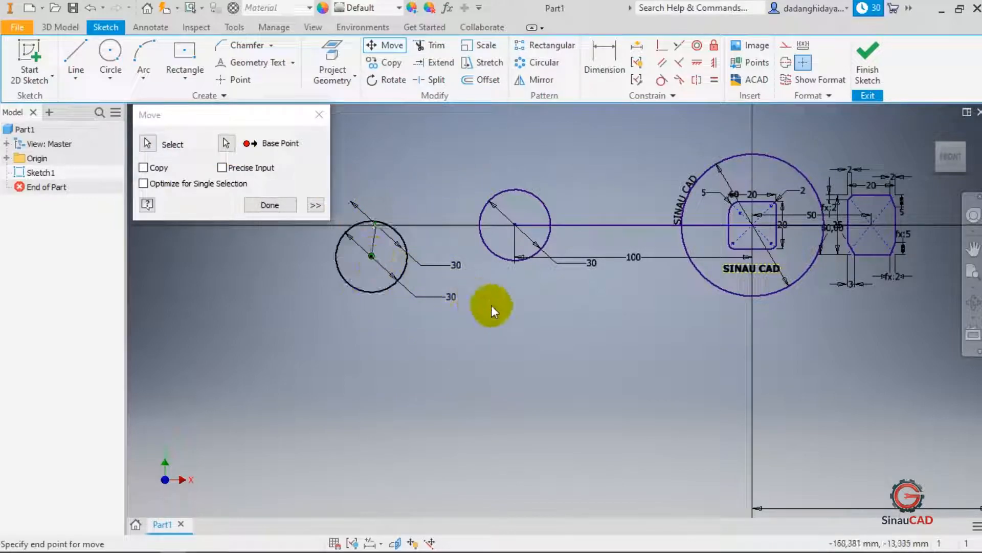
{"action": "left_click", "coordinate": [452, 340]}
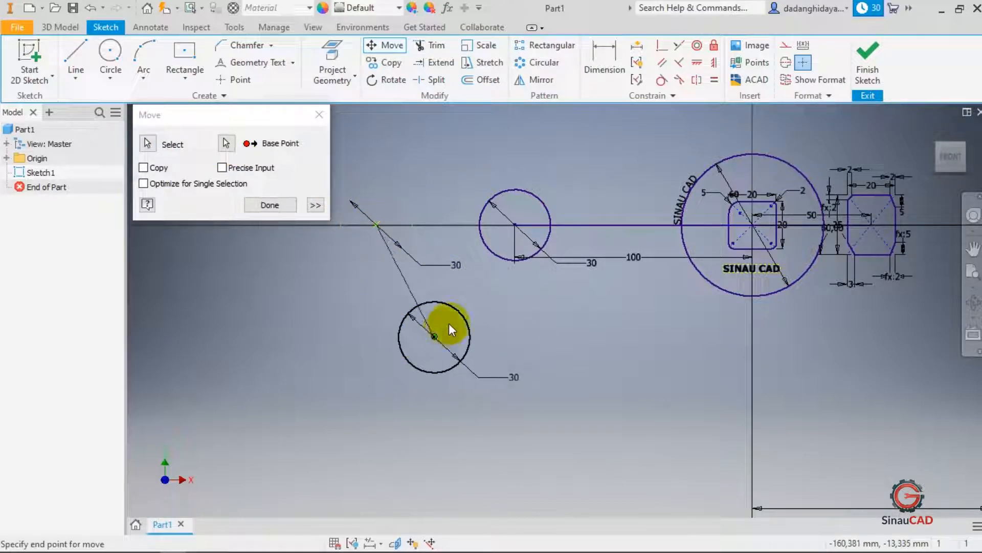
{"action": "left_click", "coordinate": [459, 307]}
{"action": "left_click", "coordinate": [266, 206]}
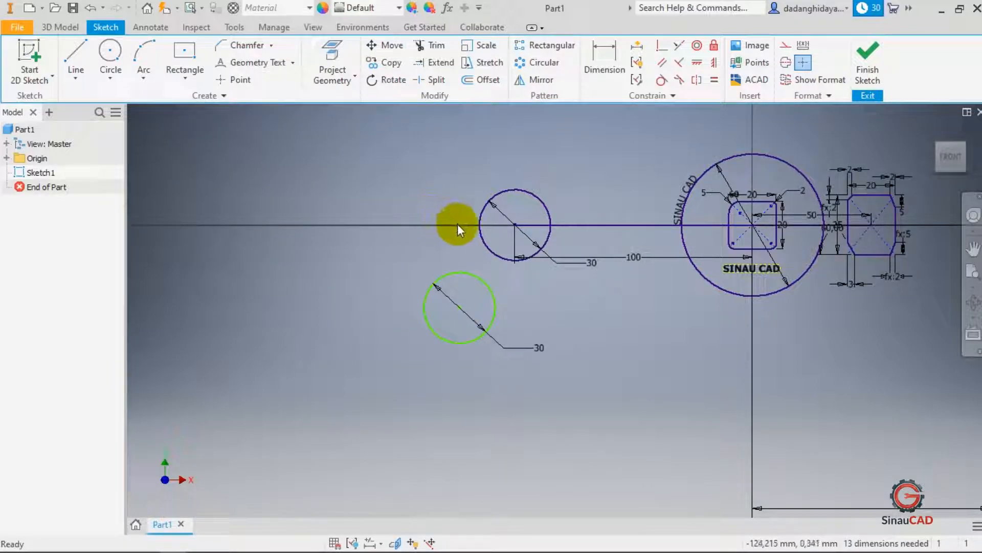
- Drag the left 30 mm circle back near the axis, leaving it slightly above the axis left of the other circle
{"action": "left_click", "coordinate": [482, 275]}
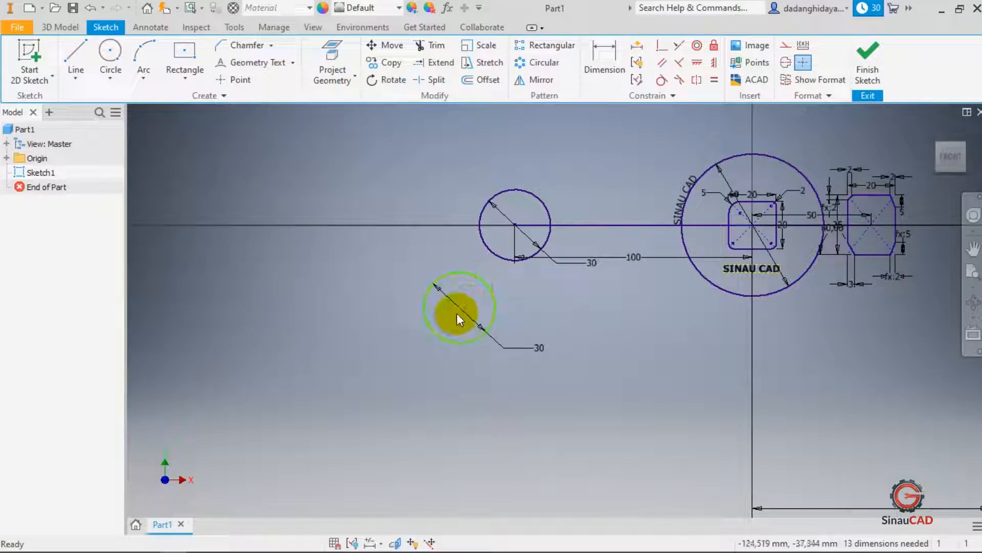
{"action": "left_click_drag", "start_coordinate": [460, 311], "coordinate": [423, 225]}
{"action": "left_click", "coordinate": [484, 215]}
{"action": "left_click", "coordinate": [522, 176]}
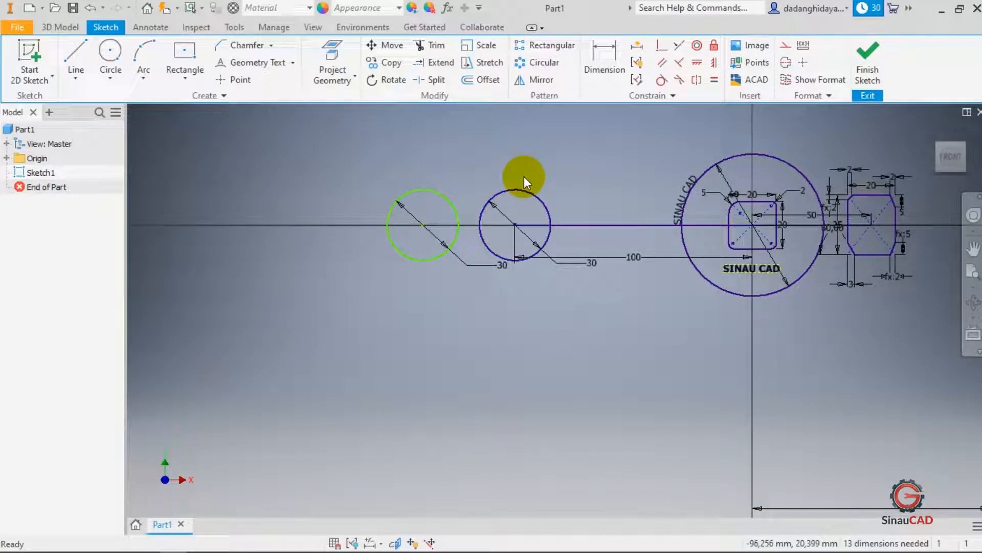
{"action": "left_click", "coordinate": [524, 187]}
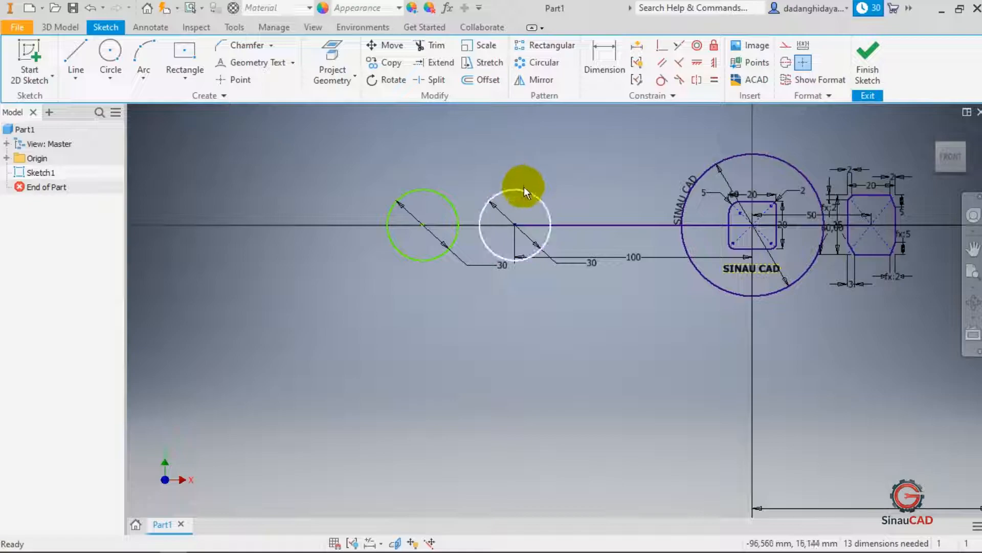
{"action": "left_click", "coordinate": [524, 186]}
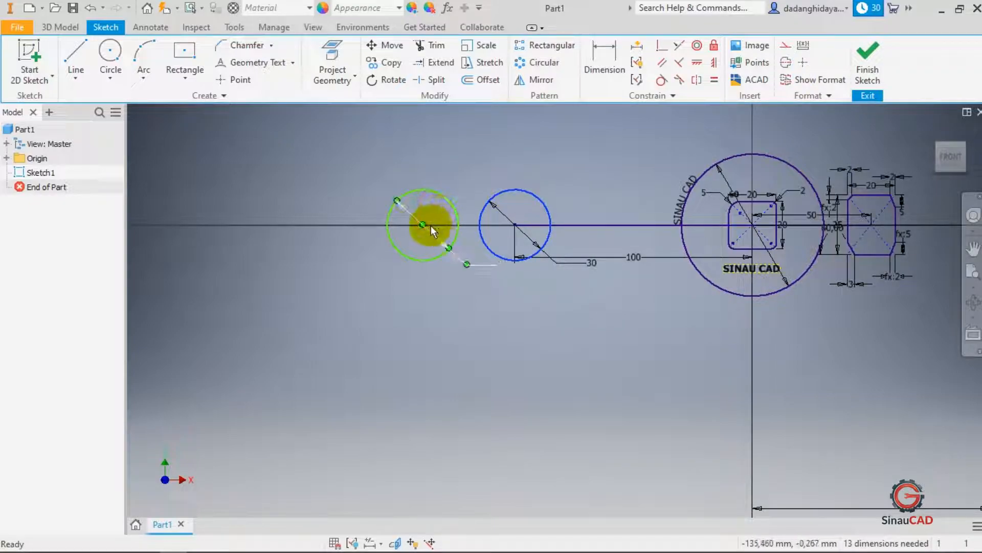
{"action": "left_click_drag", "start_coordinate": [424, 225], "coordinate": [405, 179]}
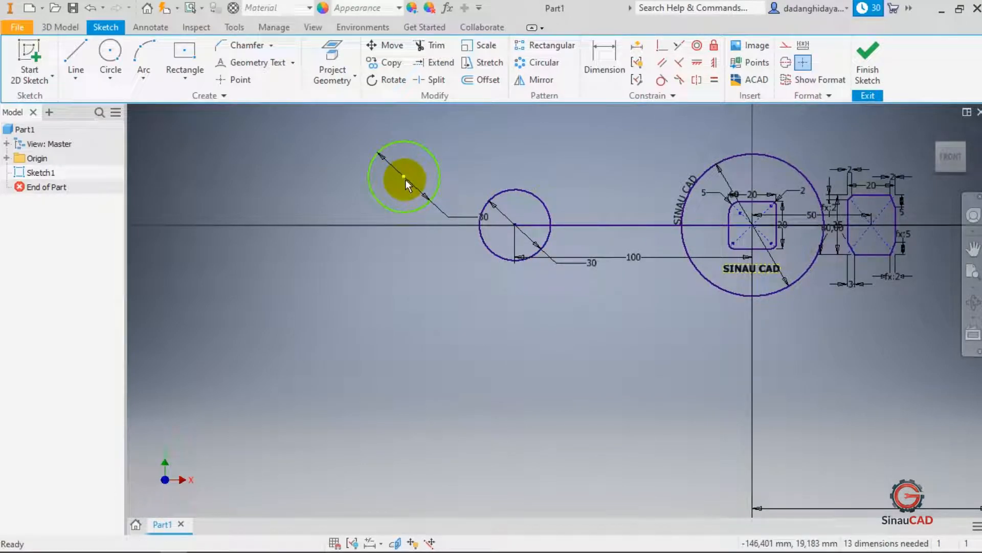
{"action": "left_click_drag", "start_coordinate": [403, 177], "coordinate": [396, 225]}
{"action": "left_click", "coordinate": [515, 225]}
{"action": "left_click_drag", "start_coordinate": [507, 189], "coordinate": [486, 321]}
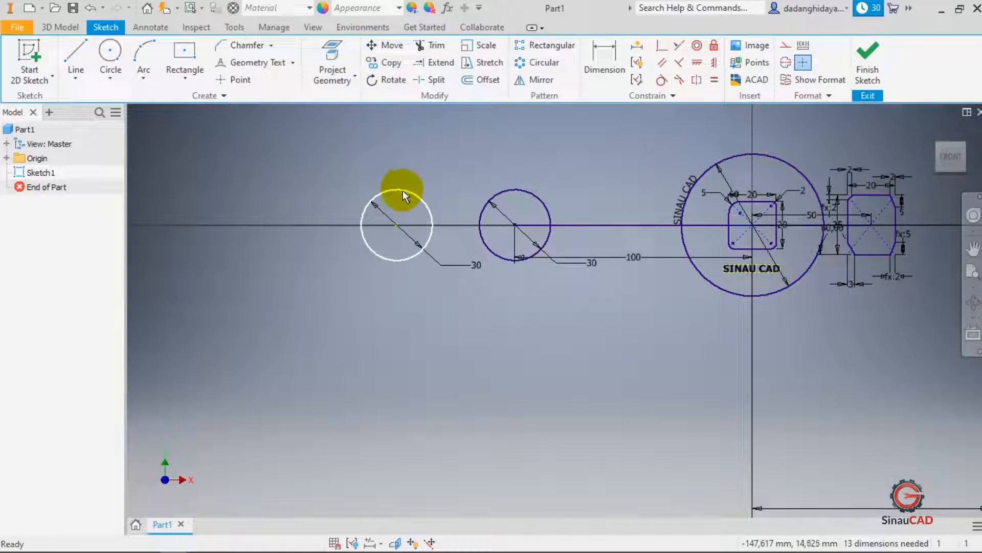
{"action": "mouse_move", "coordinate": [401, 221]}
{"action": "left_mouse_down"}
{"action": "mouse_move", "coordinate": [410, 169]}
{"action": "mouse_move", "coordinate": [408, 241]}
{"action": "mouse_move", "coordinate": [409, 206]}
{"action": "left_mouse_up"}
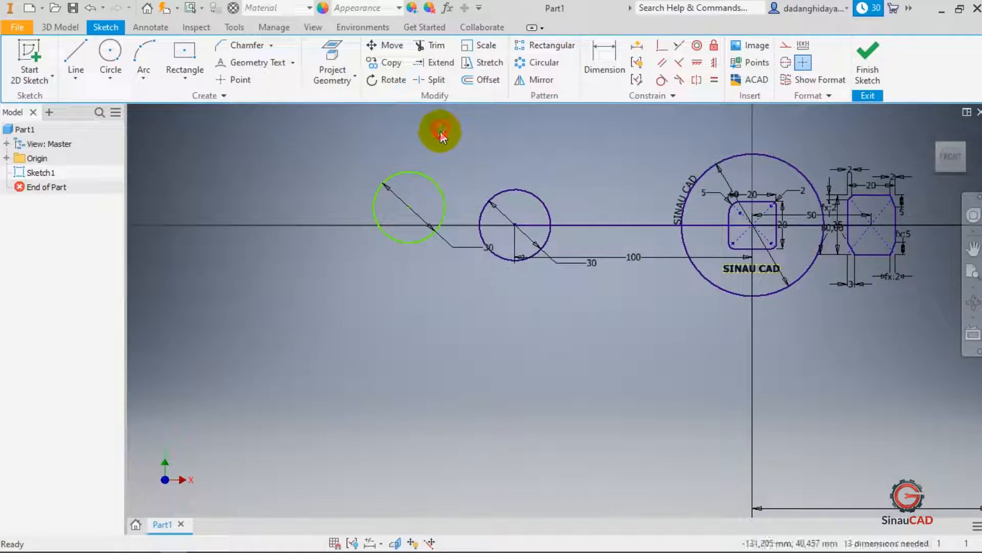
- Copy the left 30 mm circle from its centre to six scattered locations below and left of it
{"action": "left_click", "coordinate": [381, 62]}
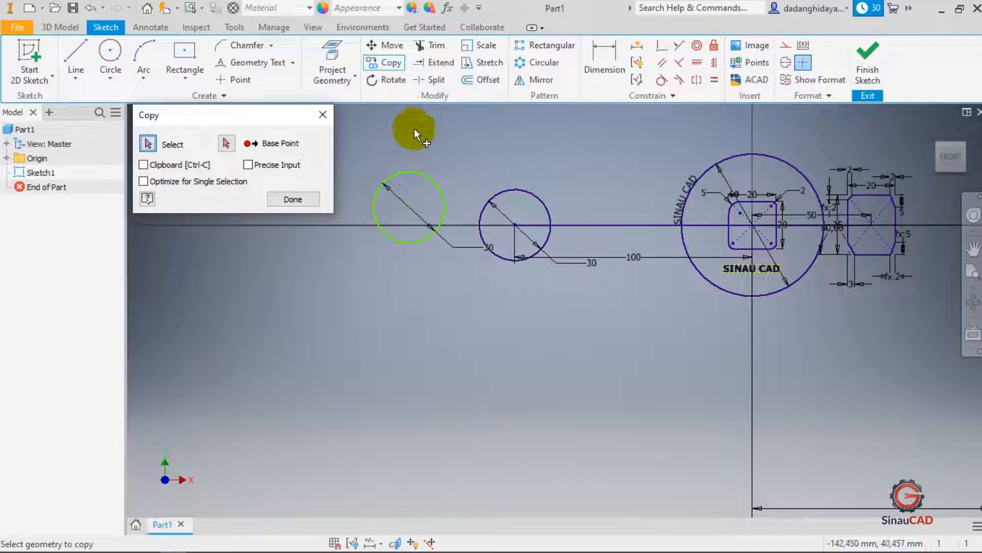
{"action": "left_click", "coordinate": [429, 176]}
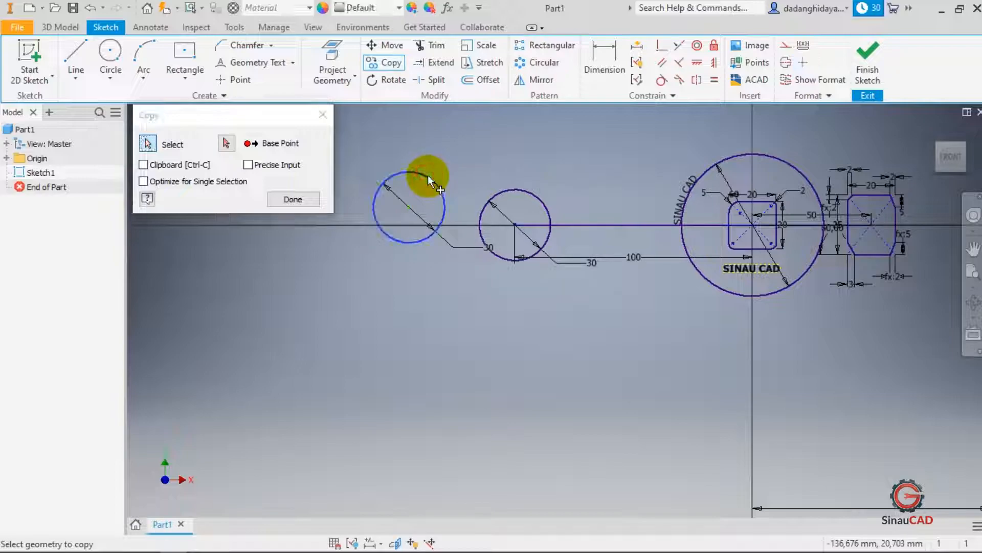
{"action": "left_click", "coordinate": [227, 144]}
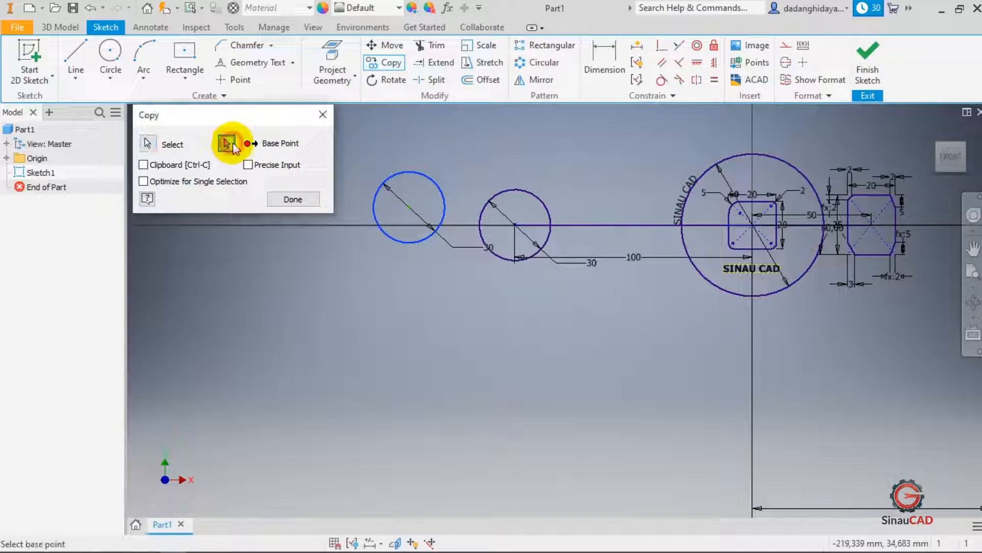
{"action": "left_click", "coordinate": [409, 206]}
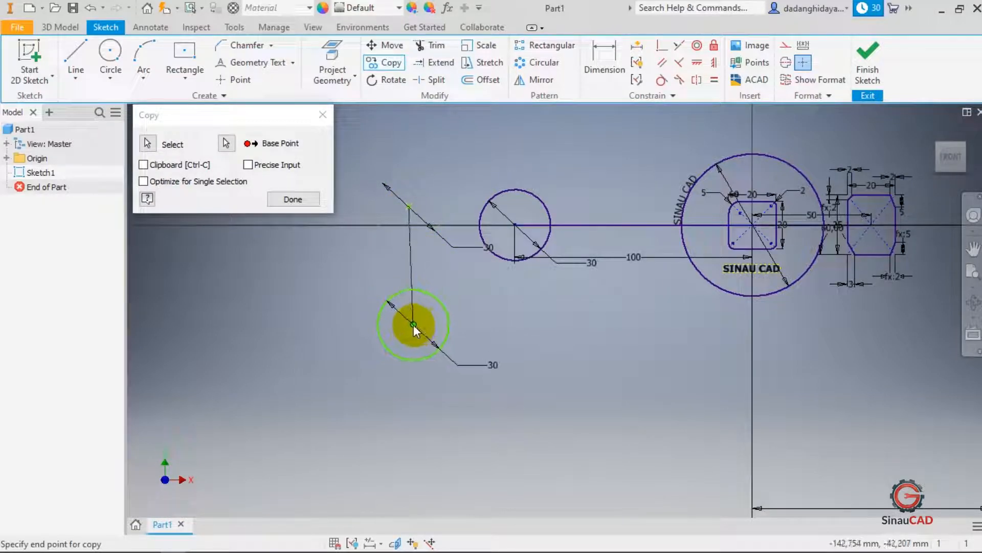
{"action": "left_click", "coordinate": [409, 326]}
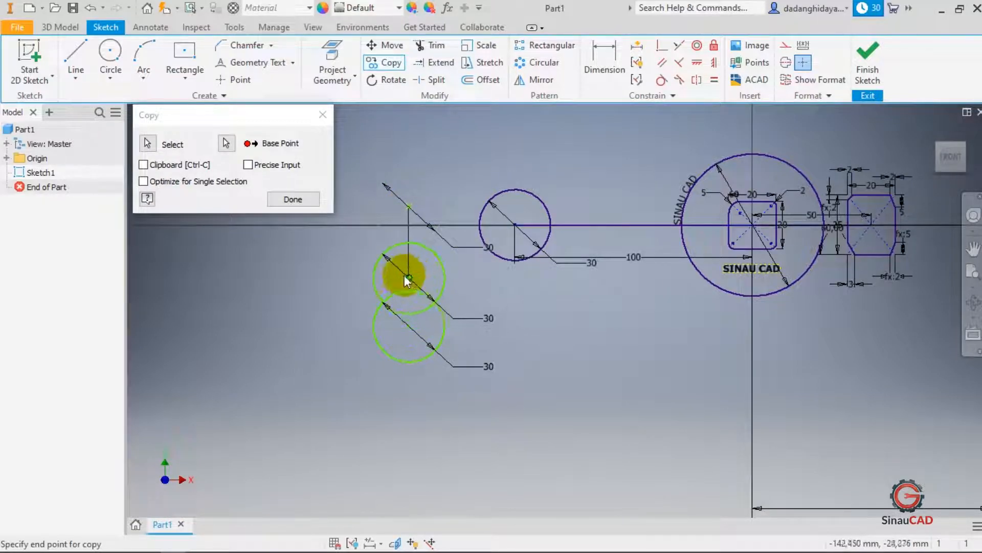
{"action": "left_click", "coordinate": [309, 271]}
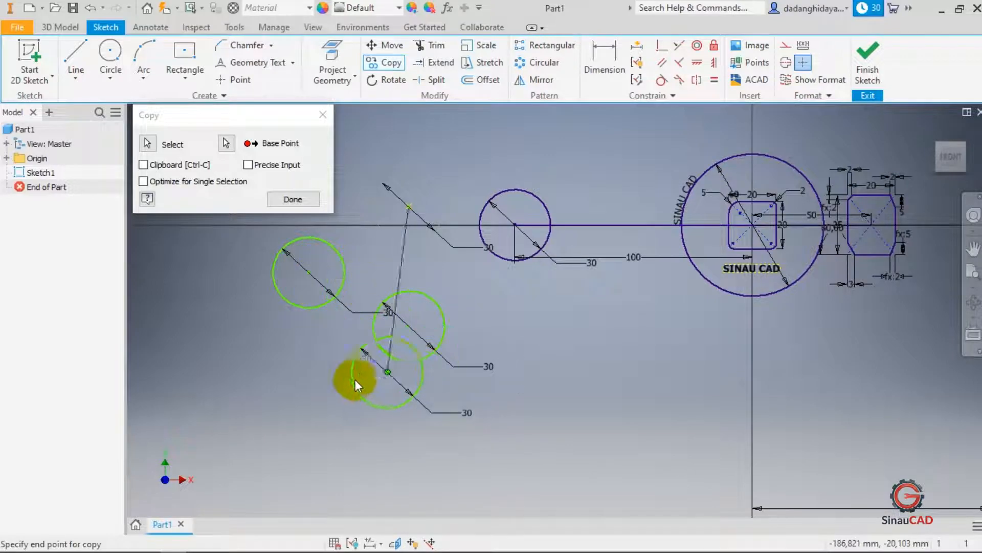
{"action": "left_click", "coordinate": [299, 385]}
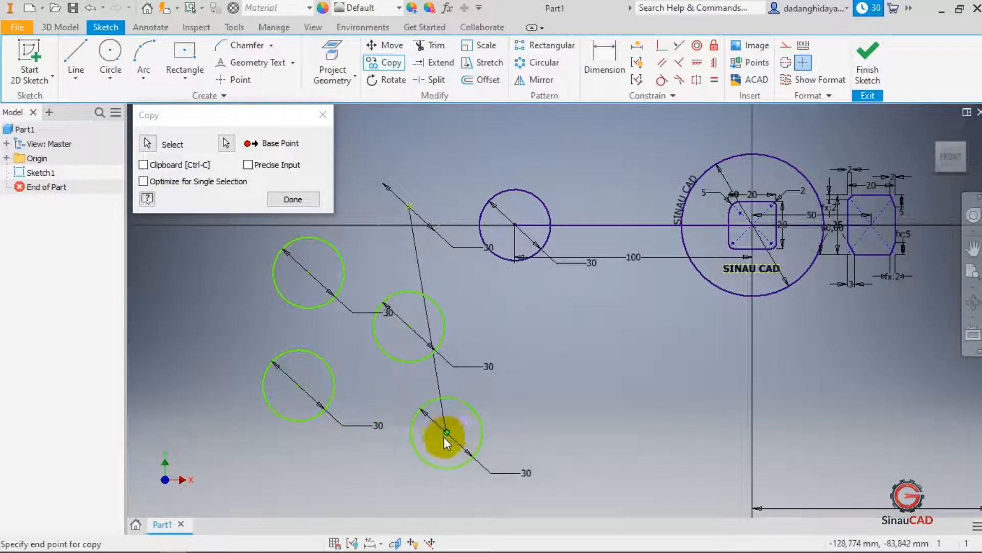
{"action": "left_click", "coordinate": [433, 446]}
{"action": "left_click", "coordinate": [526, 378]}
{"action": "left_click", "coordinate": [174, 294]}
{"action": "left_click", "coordinate": [292, 199]}
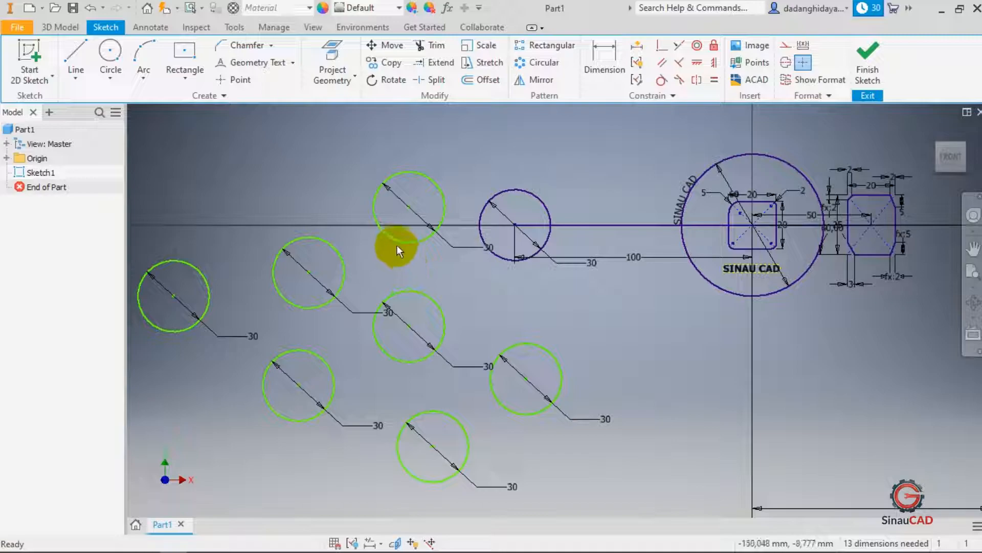
- Paste two more copies of the circle and place them above the other copies
{"action": "left_click", "coordinate": [398, 244]}
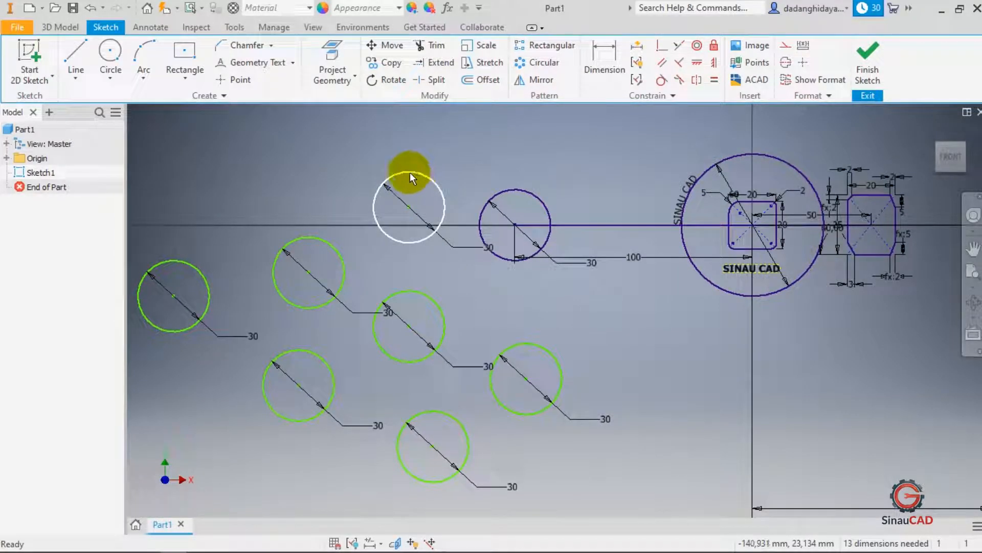
{"action": "left_click", "coordinate": [291, 147]}
{"action": "key", "text": "ctrl+v"}
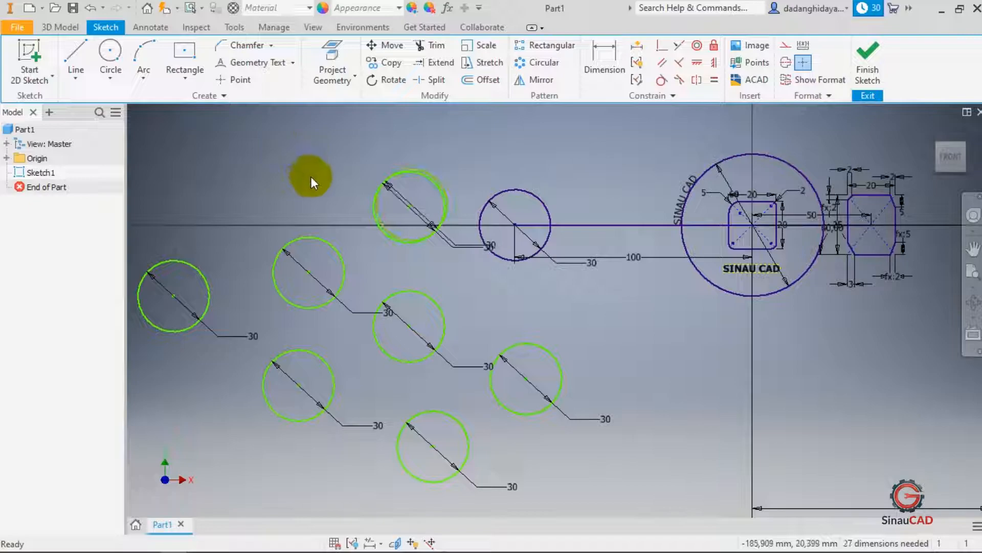
{"action": "key", "text": "ctrl+v"}
{"action": "left_click_drag", "start_coordinate": [409, 210], "coordinate": [269, 180]}
{"action": "left_click_drag", "start_coordinate": [416, 202], "coordinate": [361, 127]}
{"action": "left_click", "coordinate": [441, 267]}
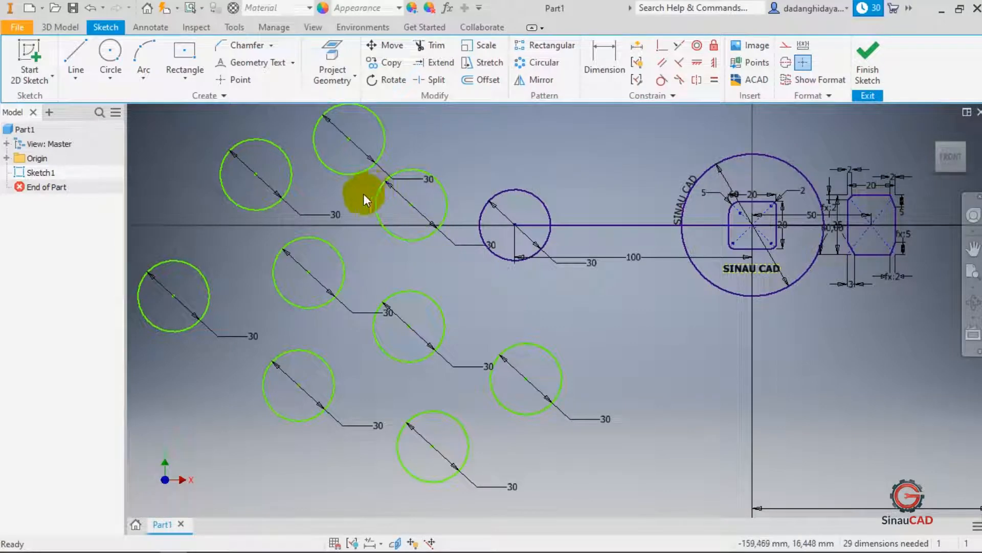
- Draw a horizontal line 200 mm long from the sketch origin towards the right
{"action": "scroll", "coordinate": [369, 191], "scroll_direction": "down", "scroll_amount": 5}
{"action": "scroll", "coordinate": [466, 192], "scroll_direction": "up", "scroll_amount": 4}
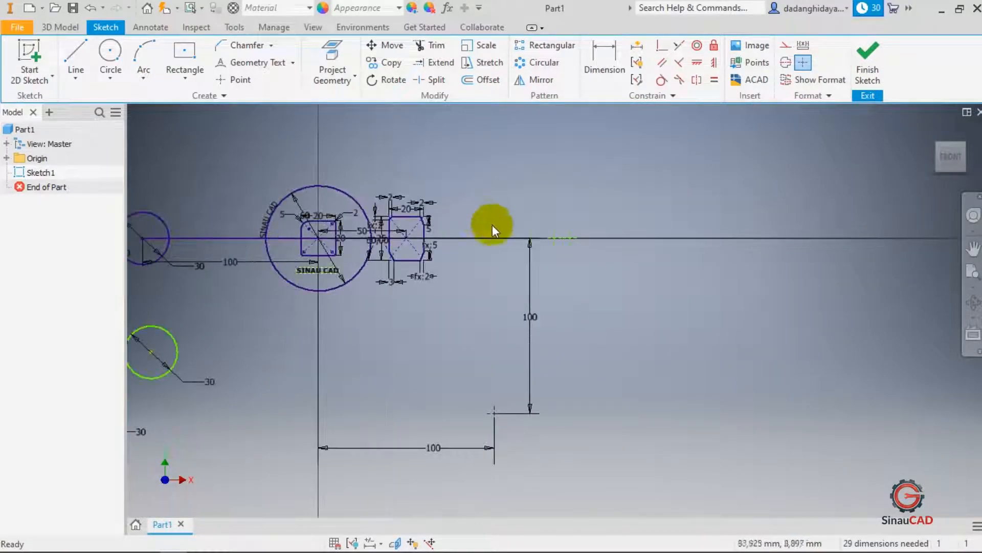
{"action": "scroll", "coordinate": [490, 222], "scroll_direction": "up", "scroll_amount": 2}
{"action": "scroll", "coordinate": [496, 238], "scroll_direction": "down", "scroll_amount": 3}
{"action": "scroll", "coordinate": [486, 225], "scroll_direction": "up", "scroll_amount": 2}
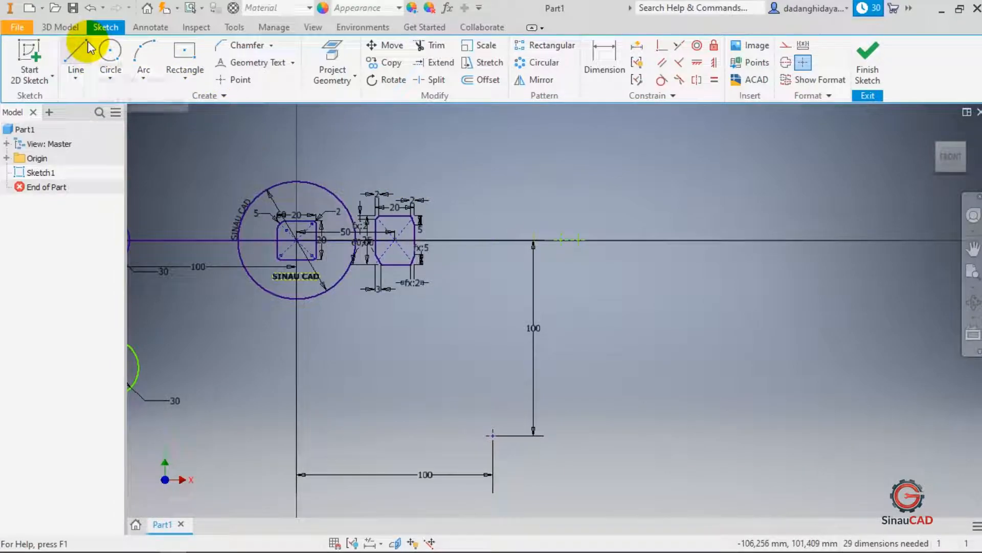
{"action": "left_click", "coordinate": [82, 56]}
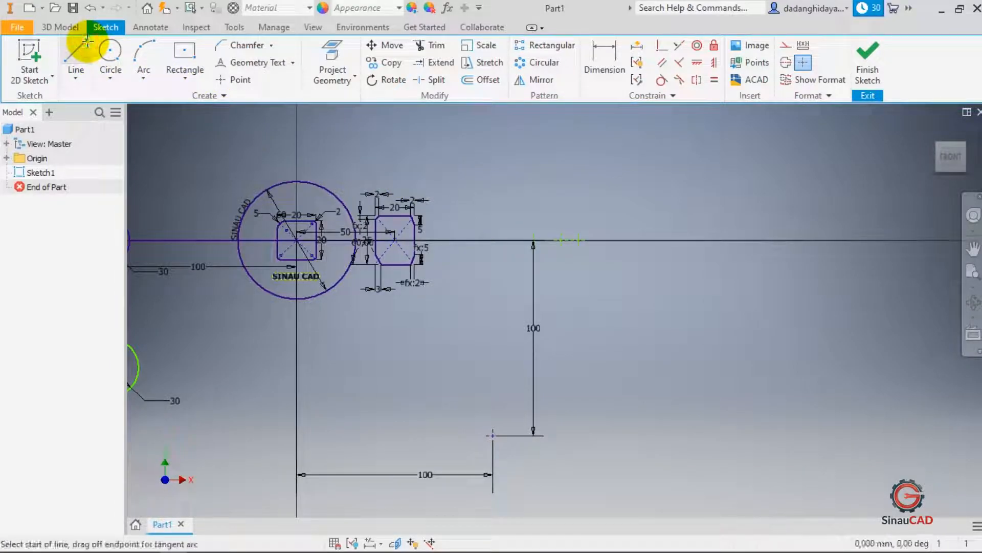
{"action": "left_click", "coordinate": [296, 239]}
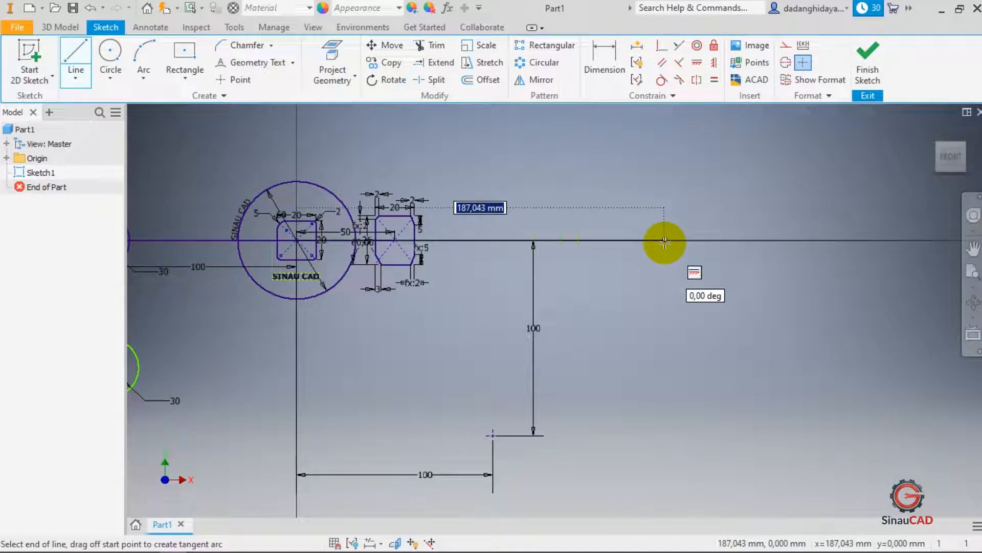
{"action": "type", "text": "200"}
{"action": "key", "text": "Return"}
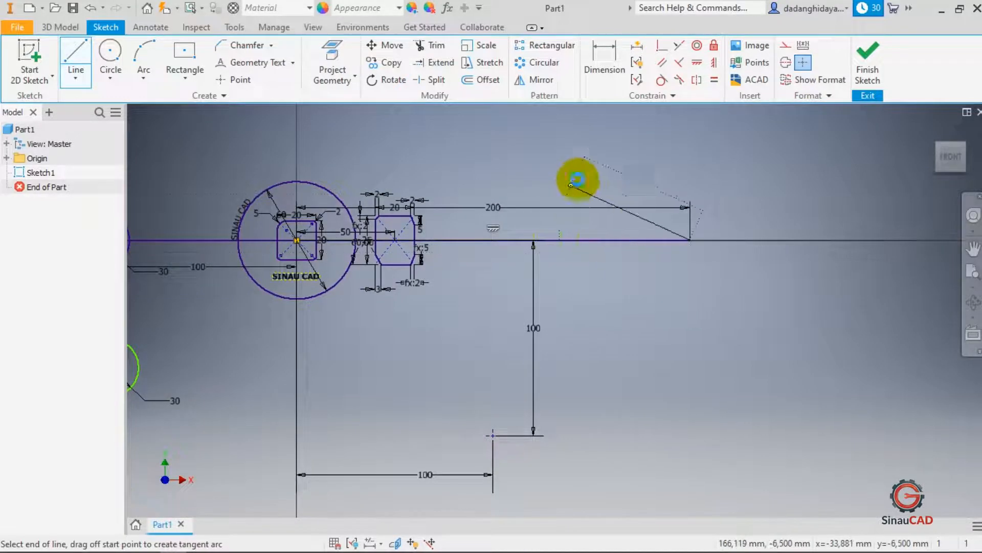
{"action": "key", "text": "Escape"}
- Draw a three-sided polygon centred on the right end of the 200 mm line with a vertex straight above
{"action": "left_click", "coordinate": [185, 77]}
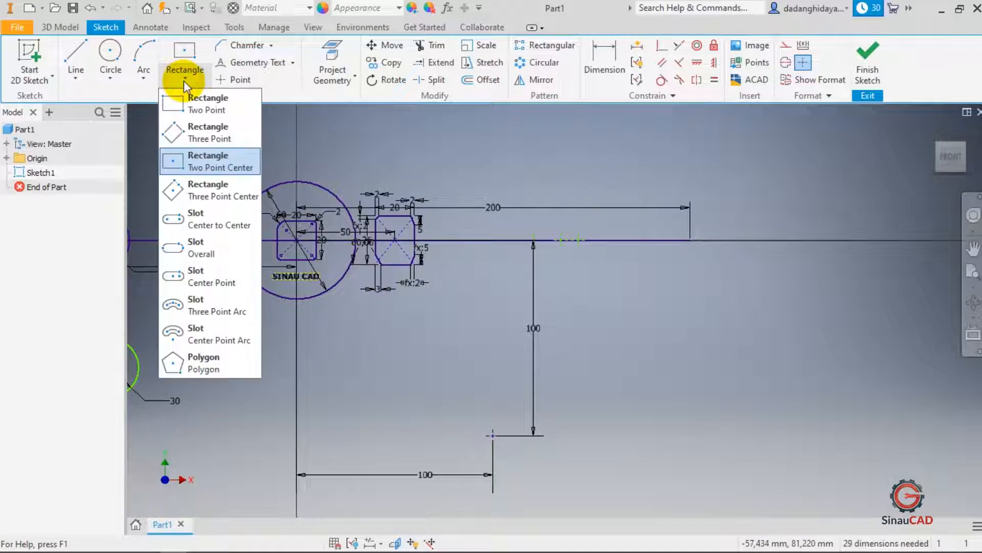
{"action": "left_click", "coordinate": [213, 367]}
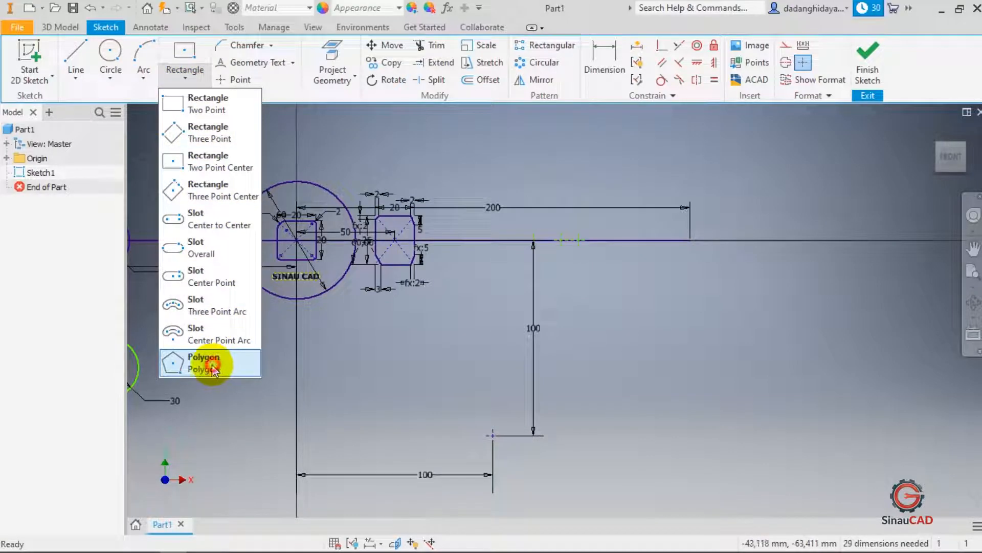
{"action": "double_click", "coordinate": [207, 147]}
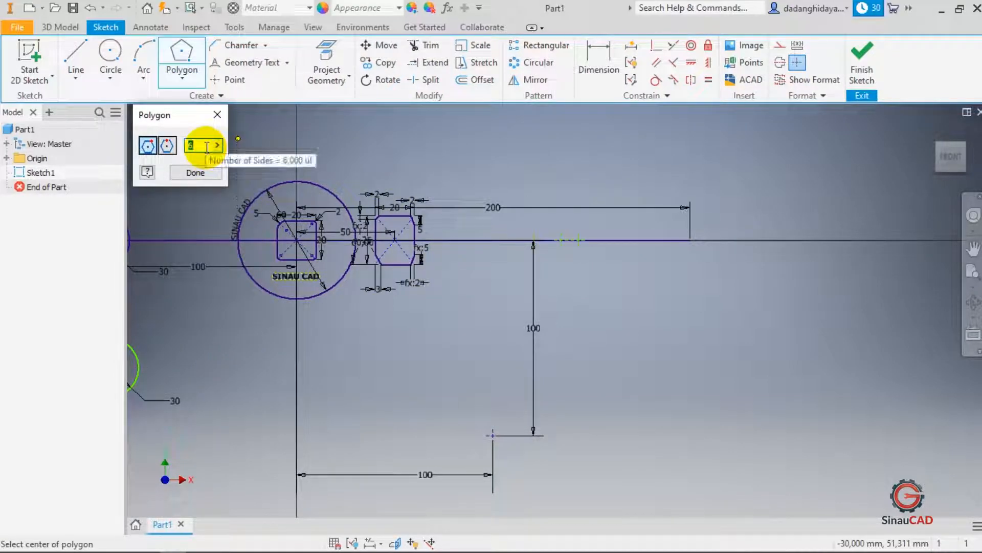
{"action": "type", "text": "3"}
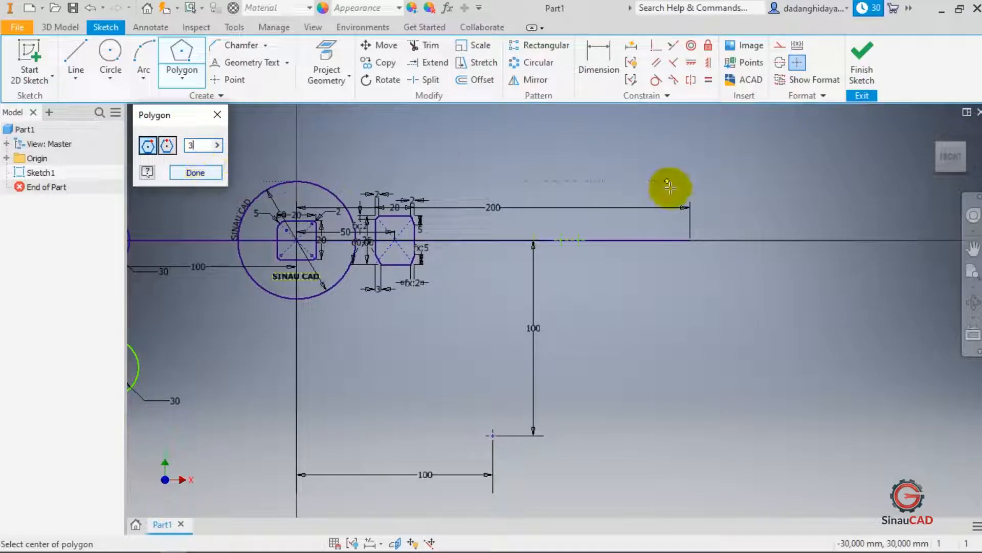
{"action": "left_click", "coordinate": [690, 241]}
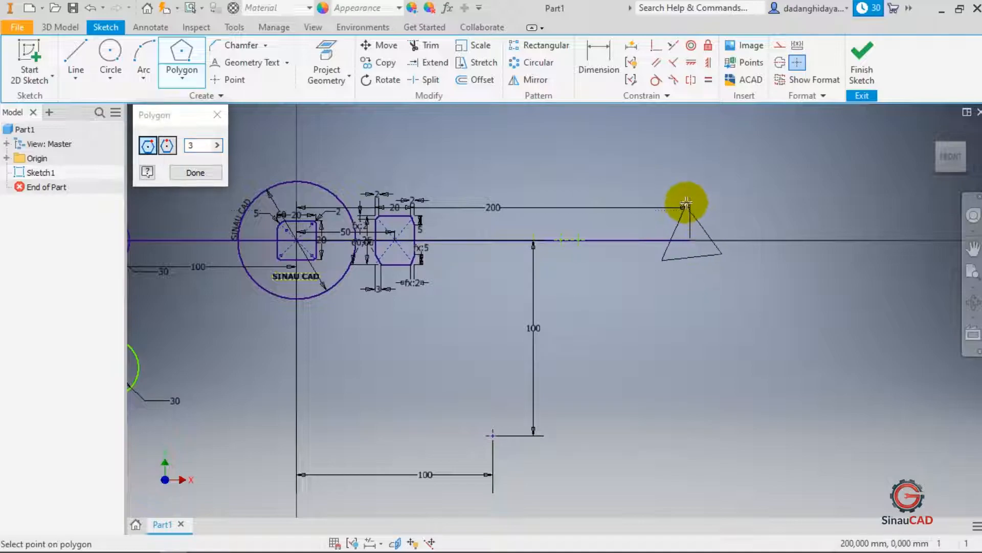
{"action": "left_click", "coordinate": [689, 179]}
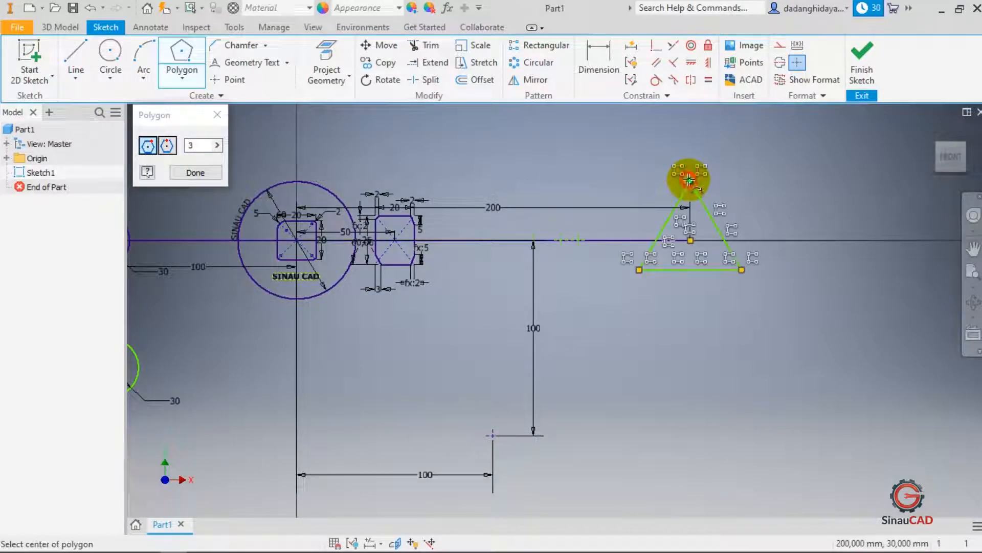
- Dimension the distance from the triangle's right side to its lower-left vertex as 45 mm
{"action": "left_click", "coordinate": [195, 173]}
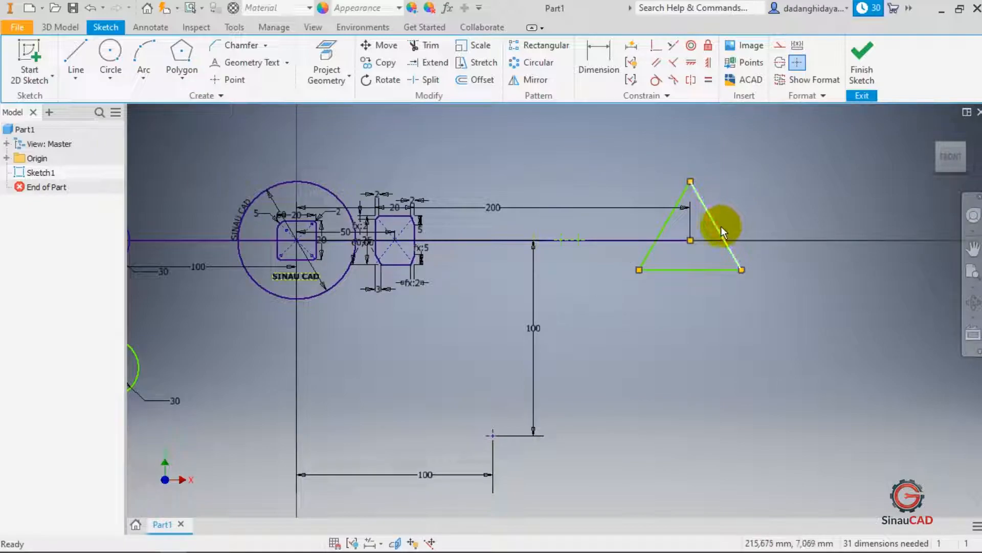
{"action": "key", "text": "d"}
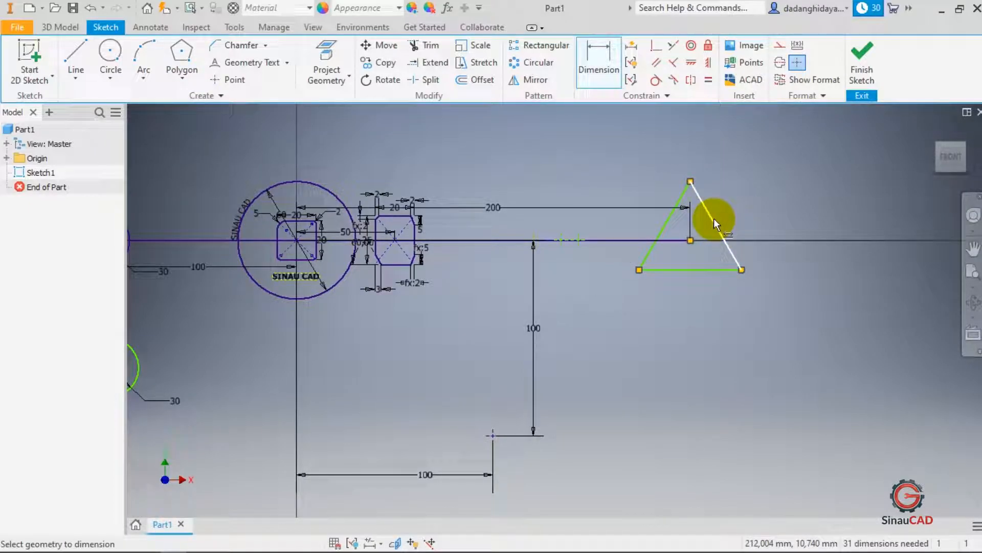
{"action": "left_click", "coordinate": [714, 219]}
{"action": "left_click", "coordinate": [640, 269]}
{"action": "left_click", "coordinate": [721, 339]}
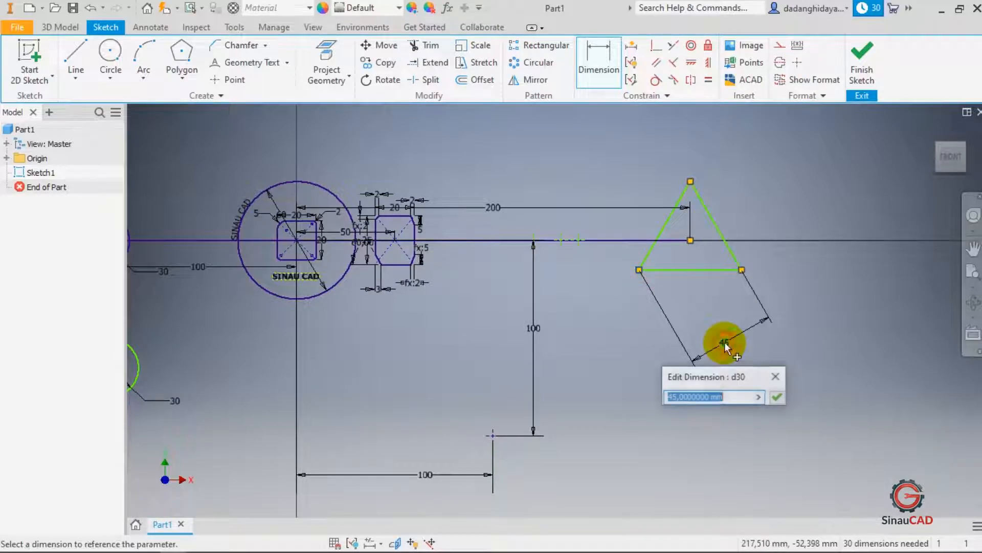
{"action": "left_click", "coordinate": [774, 402]}
{"action": "key", "text": "Escape"}
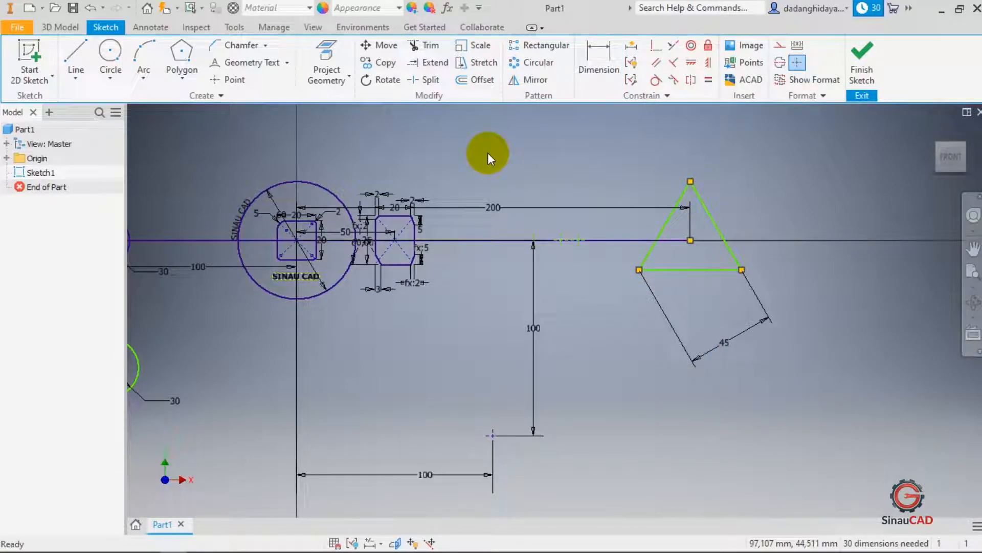
- Rotate the triangle 45° about its centre, removing its constraints, and undo the rotation
{"action": "left_click", "coordinate": [378, 79]}
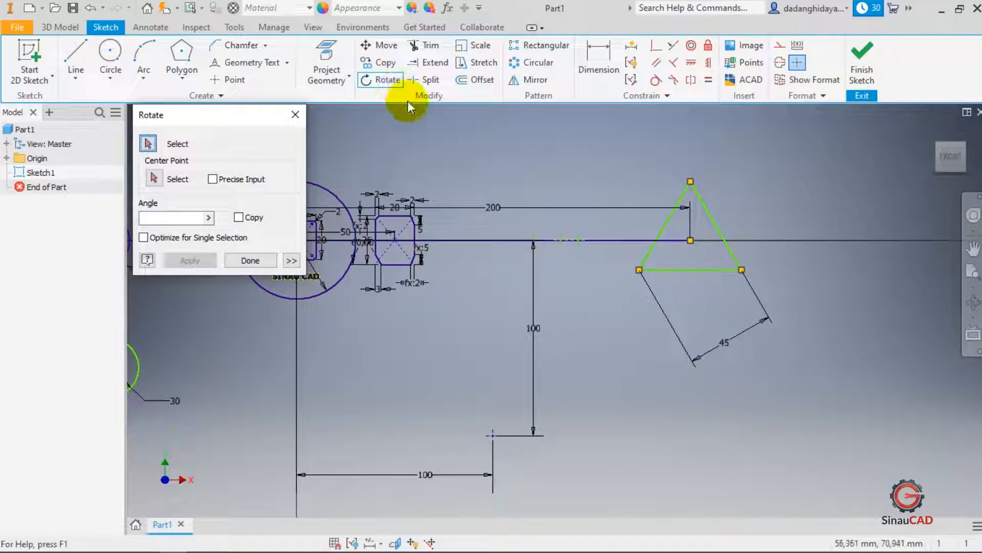
{"action": "left_click", "coordinate": [683, 194]}
{"action": "left_click", "coordinate": [700, 195]}
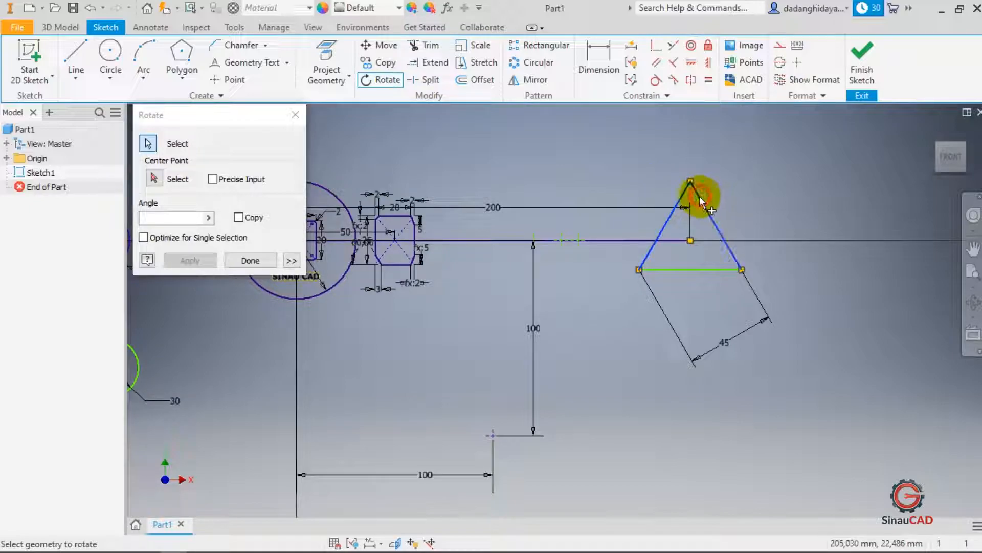
{"action": "left_click", "coordinate": [707, 267]}
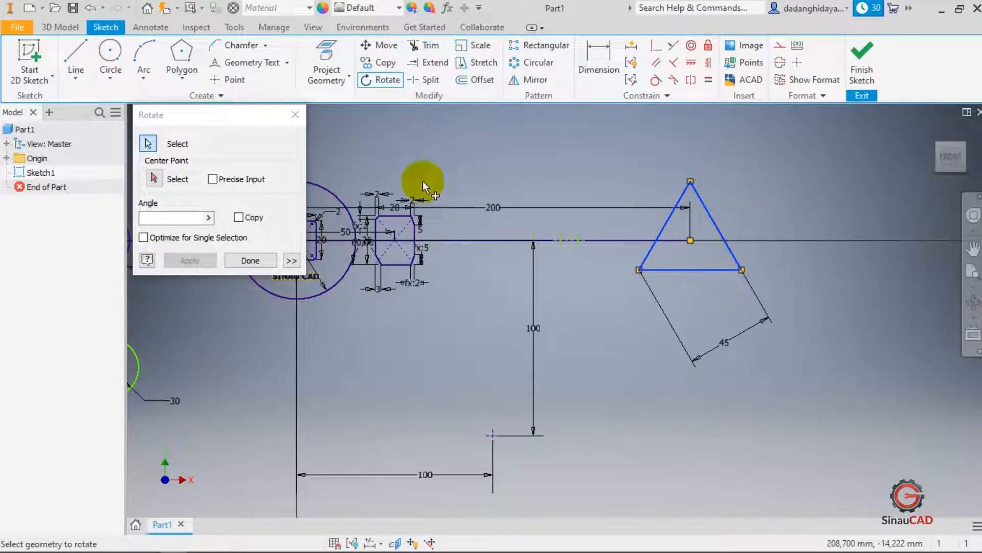
{"action": "left_click", "coordinate": [154, 178]}
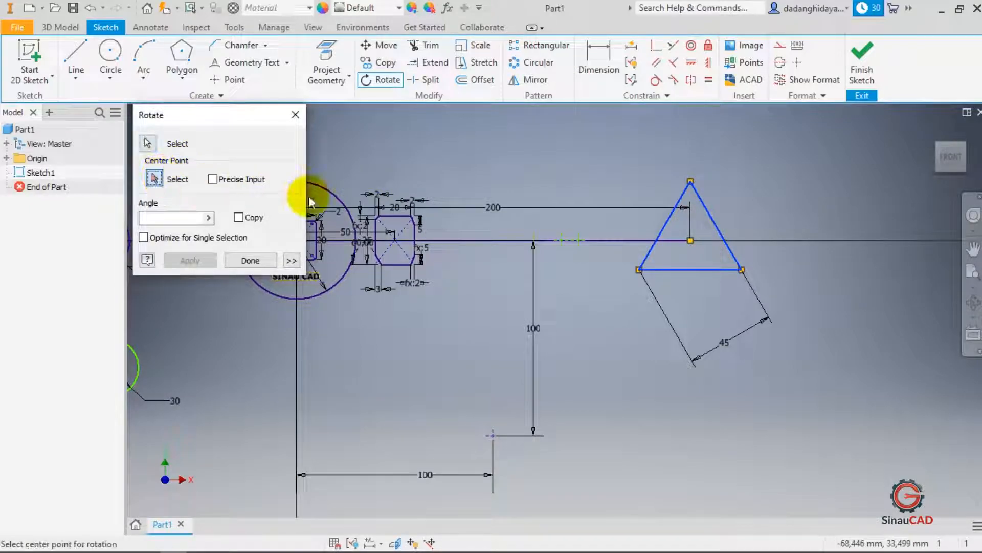
{"action": "left_click", "coordinate": [690, 239]}
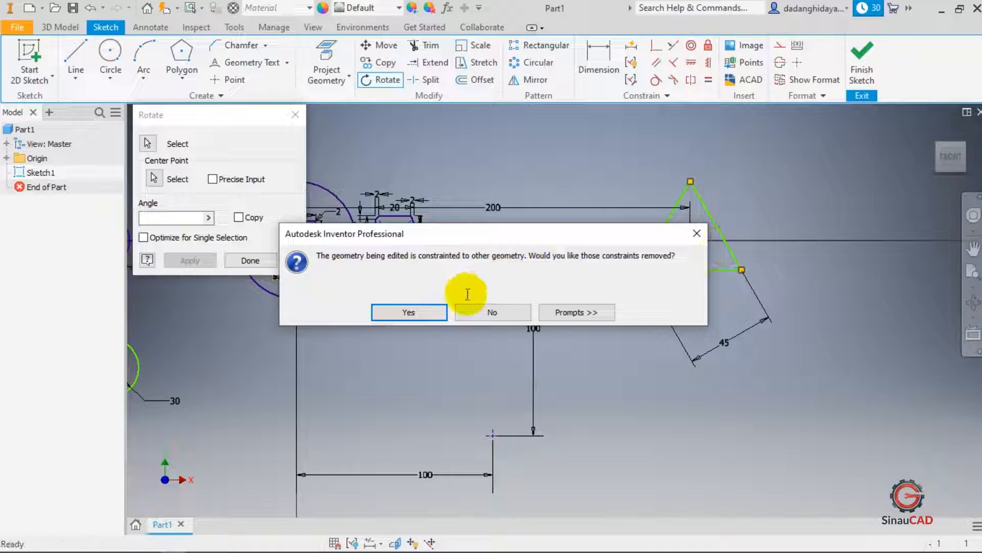
{"action": "left_click", "coordinate": [415, 311]}
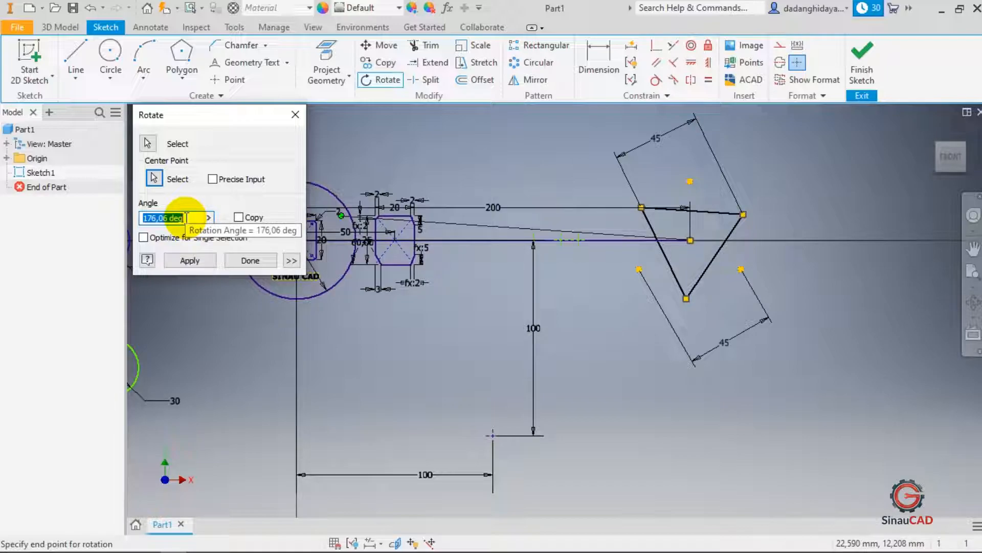
{"action": "type", "text": "45"}
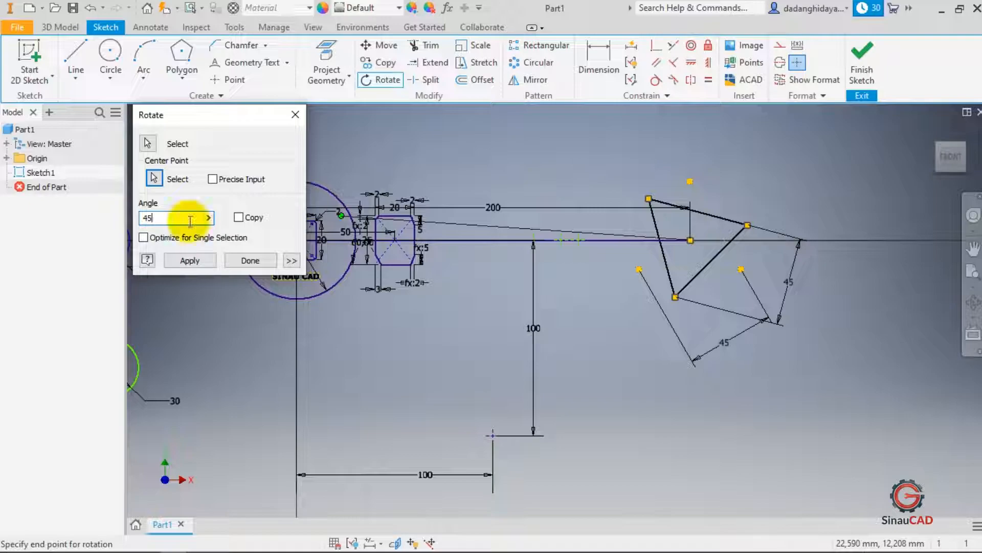
{"action": "left_click", "coordinate": [190, 260]}
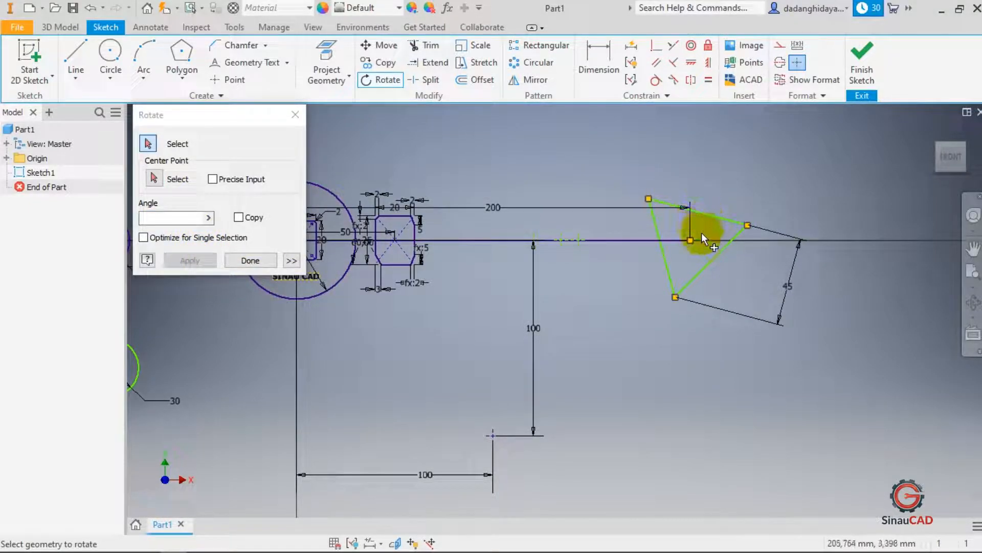
{"action": "key", "text": "Escape"}
{"action": "key", "text": "ctrl+z"}
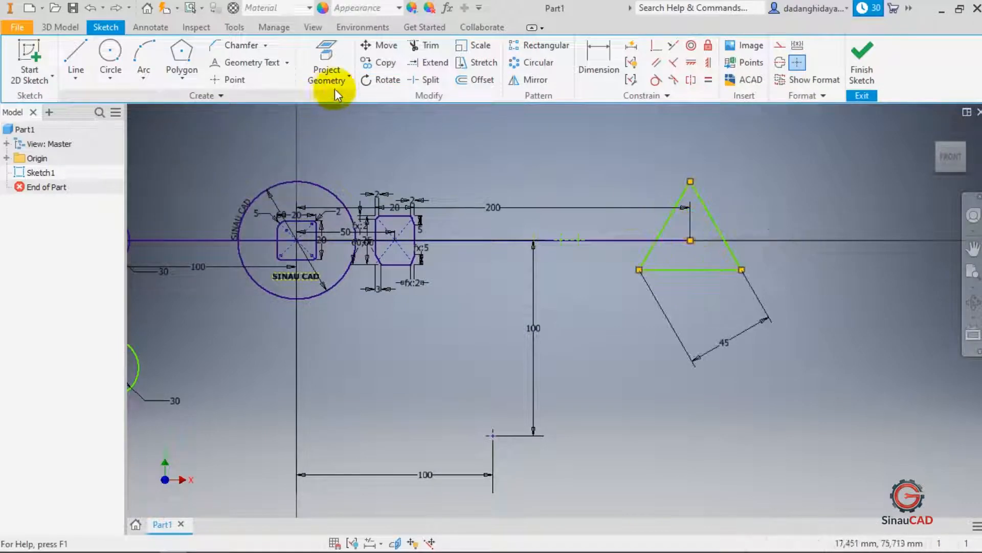
- Rotate the triangle 60° about its centre point, keeping its constraints, so a vertex points downward
{"action": "left_click", "coordinate": [381, 79]}
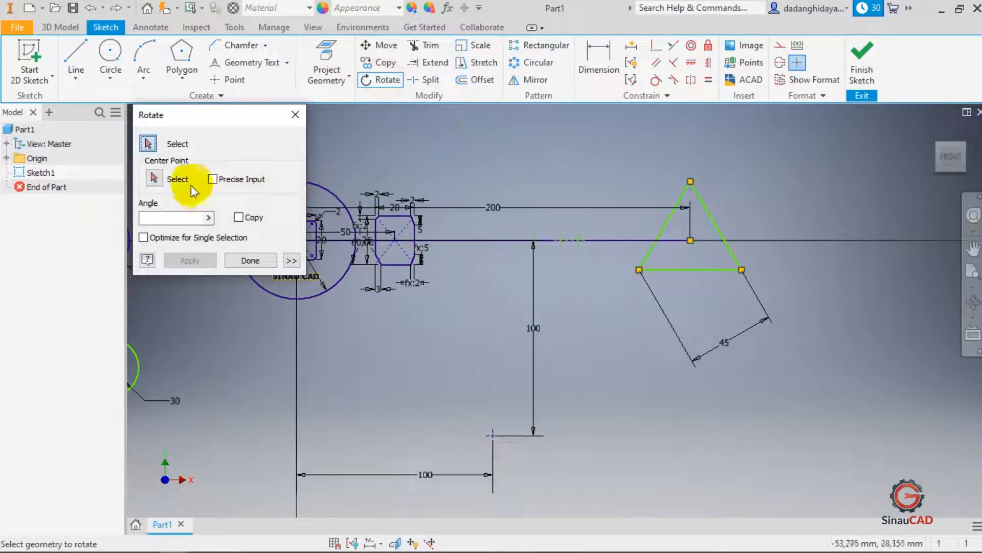
{"action": "left_click", "coordinate": [702, 200]}
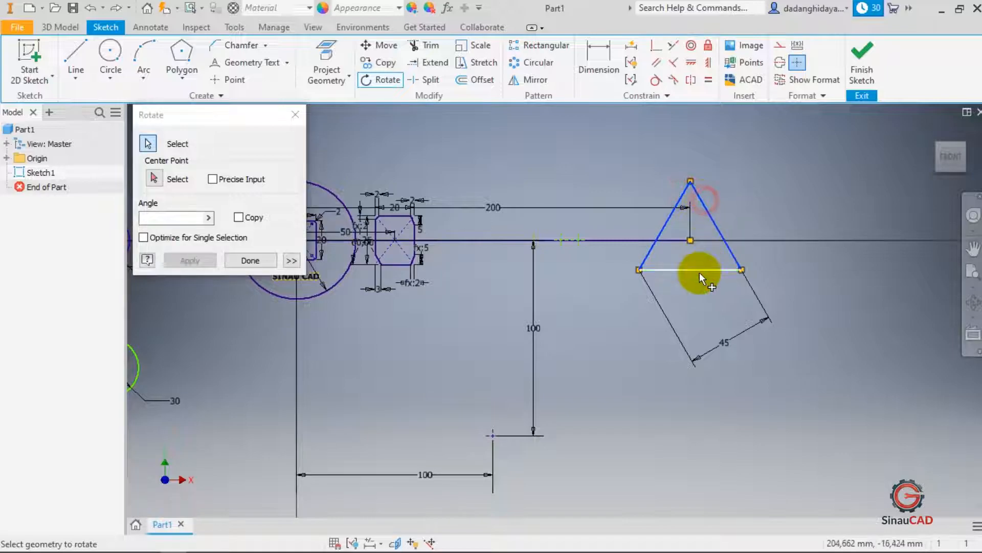
{"action": "left_click", "coordinate": [700, 271]}
{"action": "left_click", "coordinate": [154, 178]}
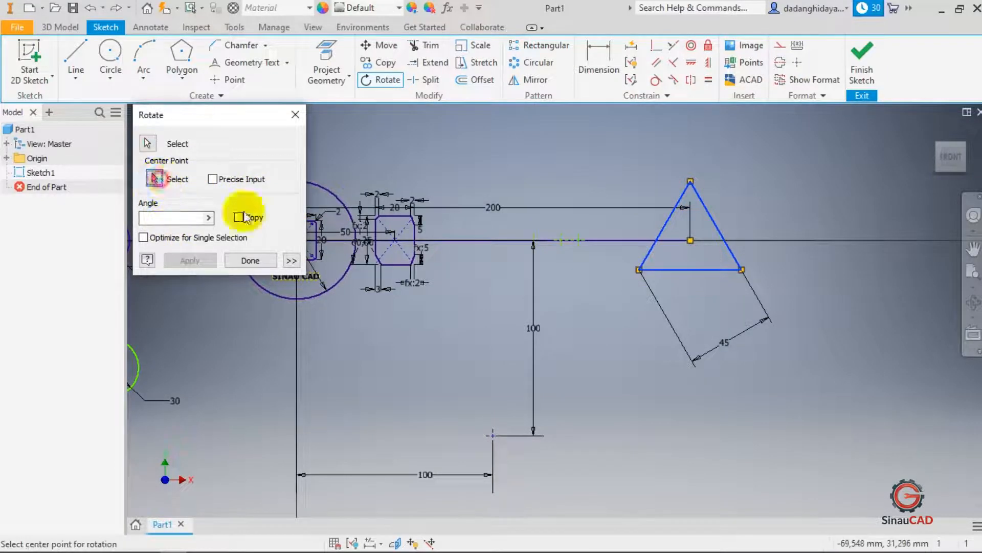
{"action": "left_click", "coordinate": [691, 238]}
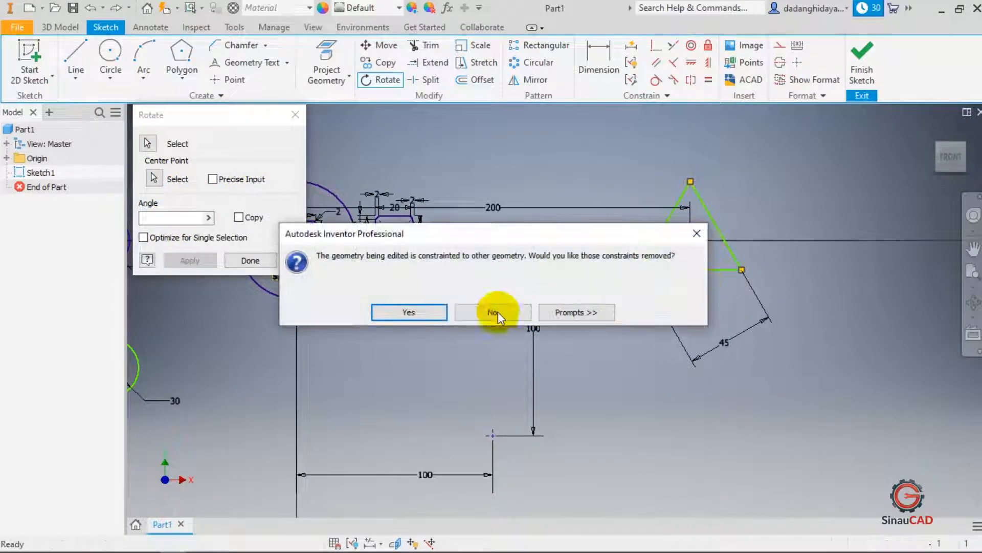
{"action": "left_click", "coordinate": [409, 312]}
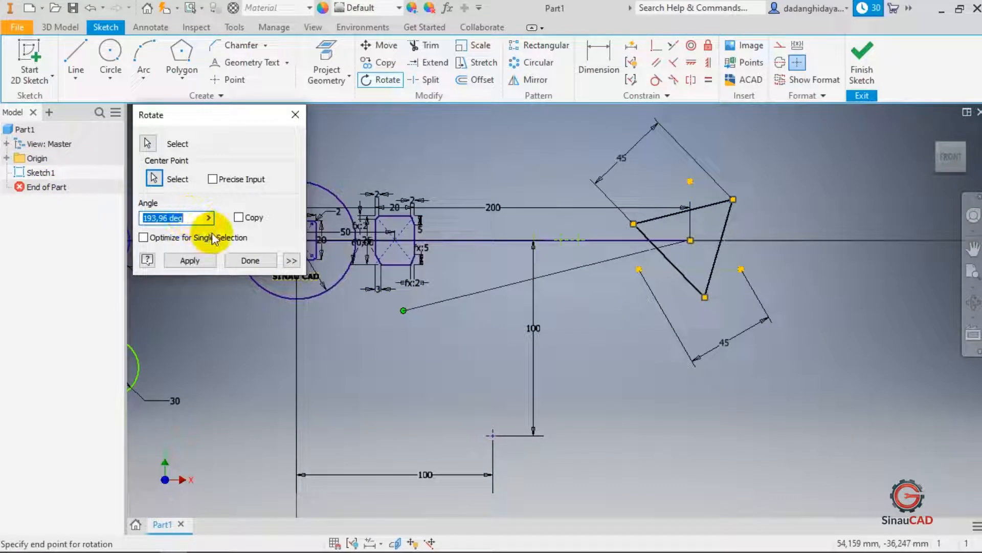
{"action": "type", "text": "60"}
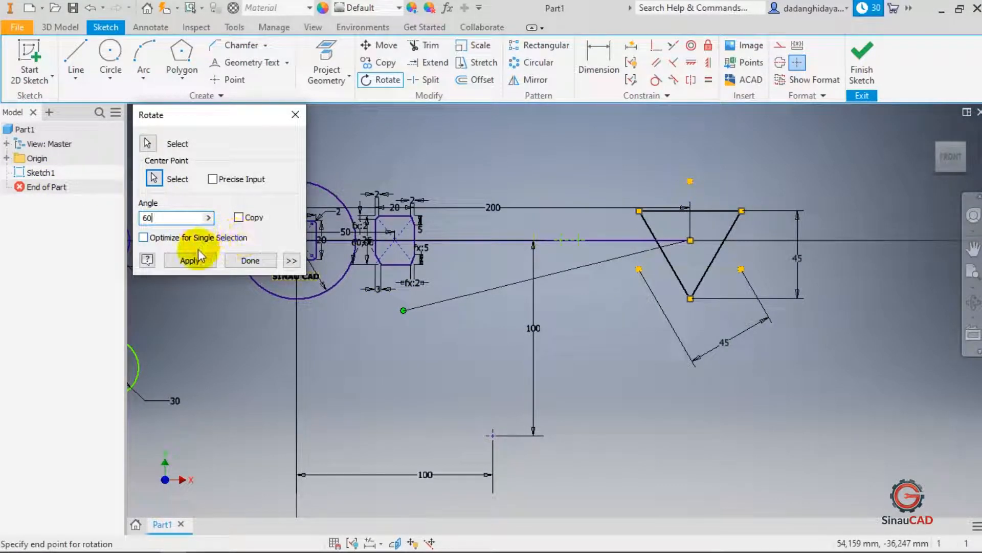
{"action": "left_click", "coordinate": [198, 259]}
{"action": "left_click", "coordinate": [242, 261]}
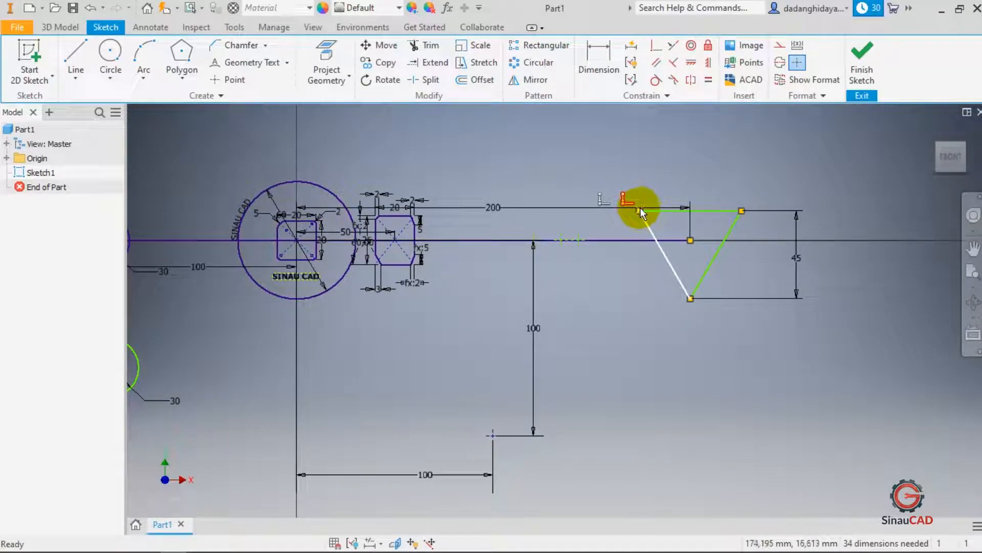
{"action": "left_click", "coordinate": [526, 119]}
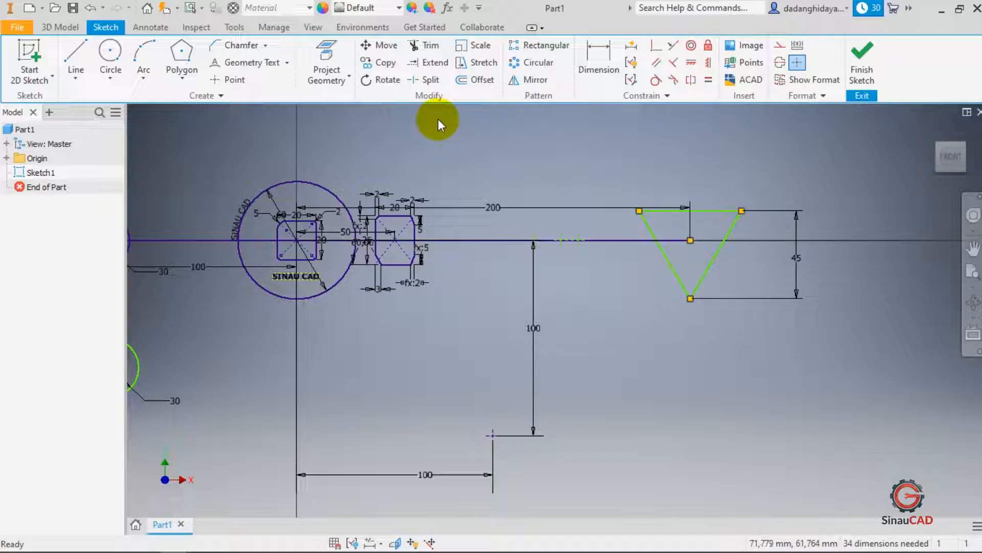
{"action": "left_click", "coordinate": [412, 125]}
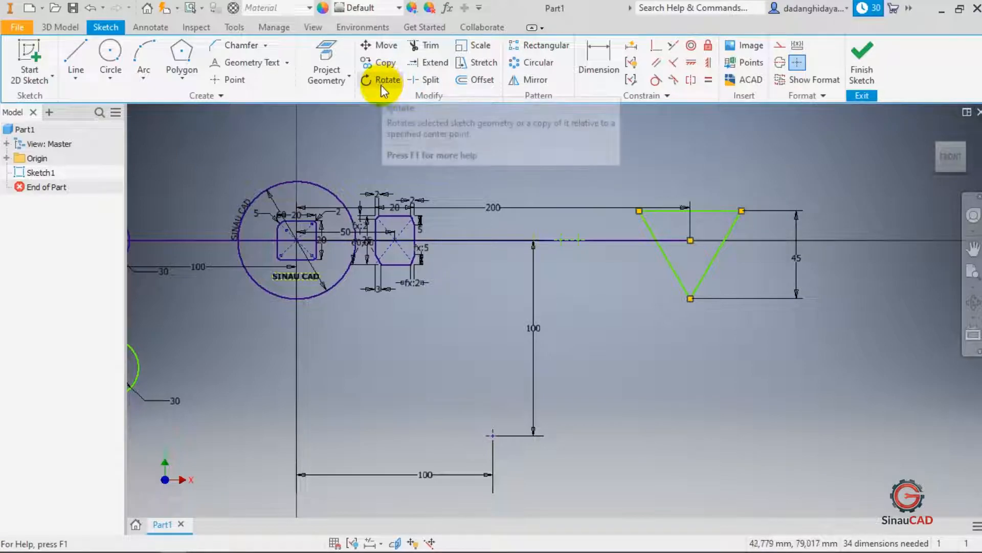
{"action": "scroll", "coordinate": [383, 240], "scroll_direction": "up", "scroll_amount": 3}
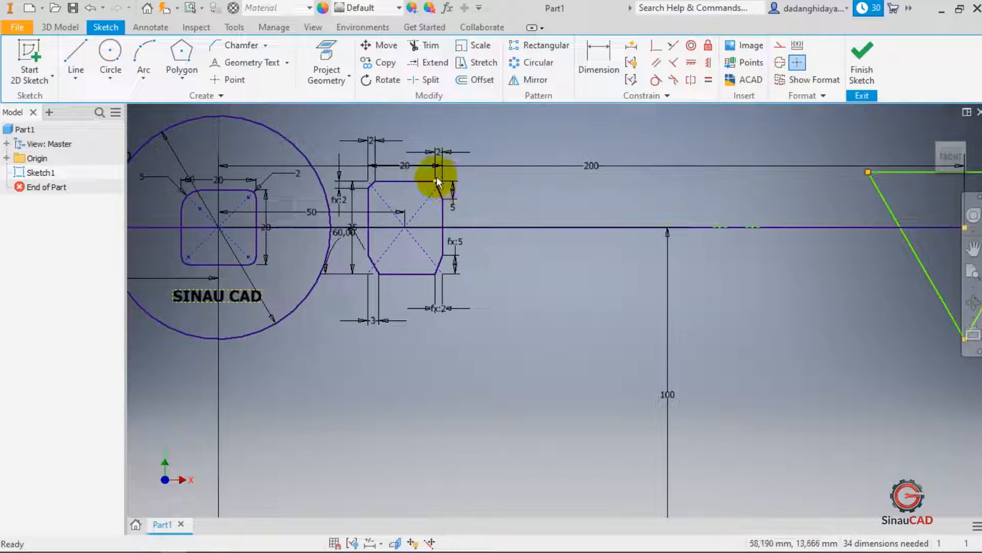
{"action": "left_click", "coordinate": [375, 81]}
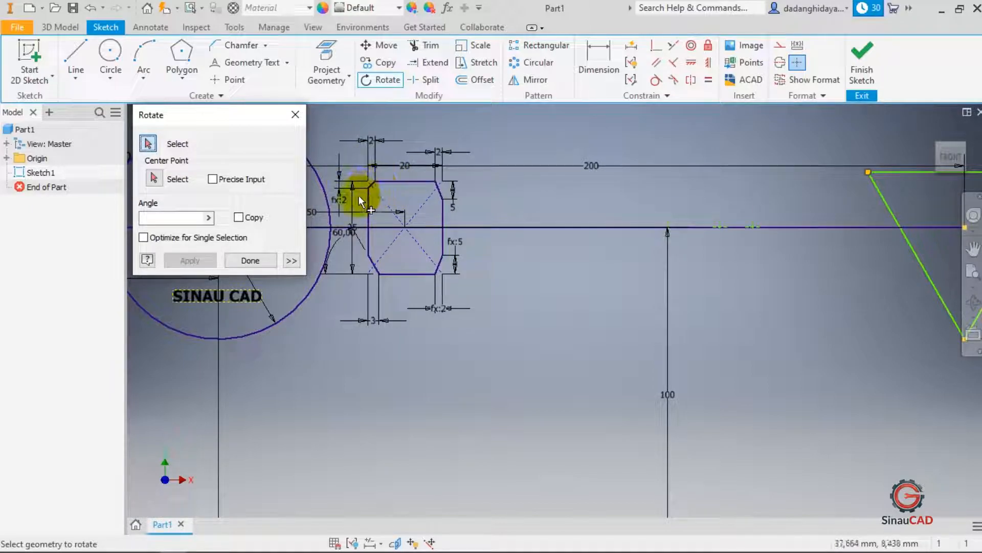
{"action": "left_click", "coordinate": [352, 160]}
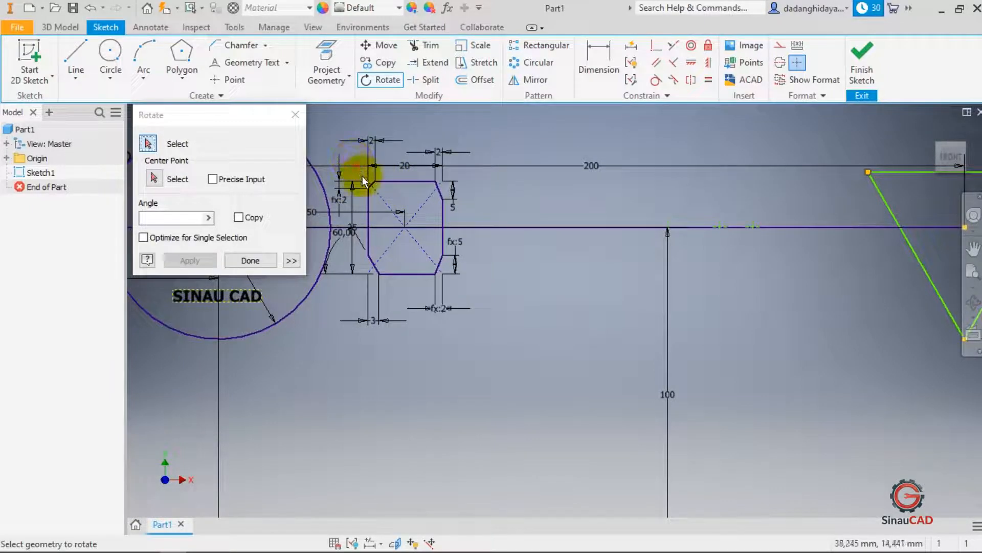
{"action": "left_click_drag", "start_coordinate": [380, 223], "coordinate": [452, 286]}
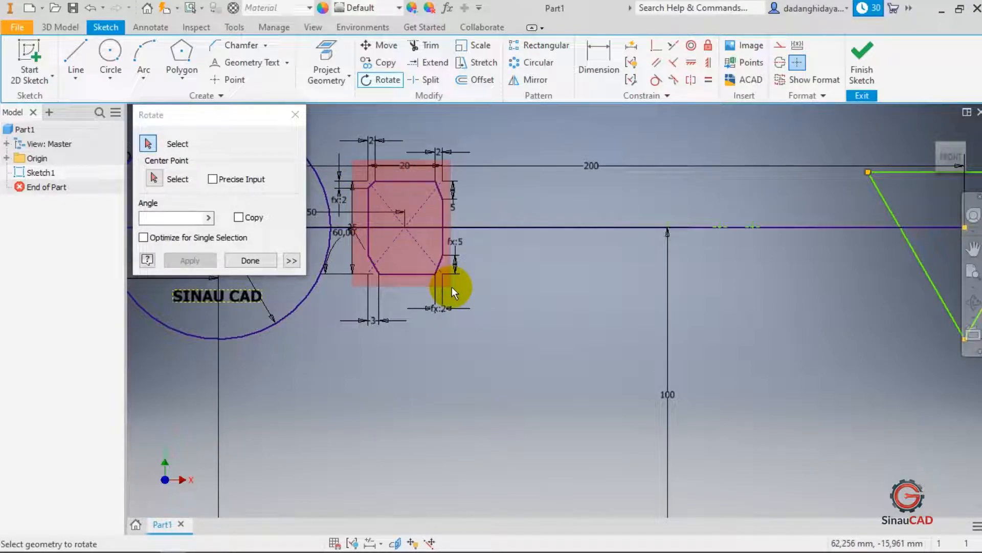
{"action": "left_click_drag", "start_coordinate": [452, 287], "coordinate": [462, 290]}
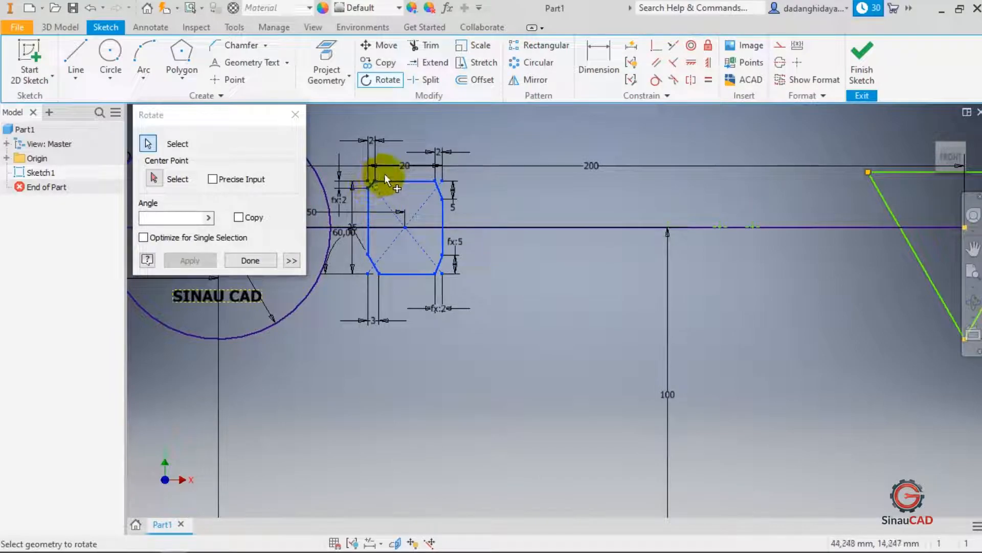
{"action": "left_click", "coordinate": [154, 179]}
{"action": "left_click", "coordinate": [405, 232]}
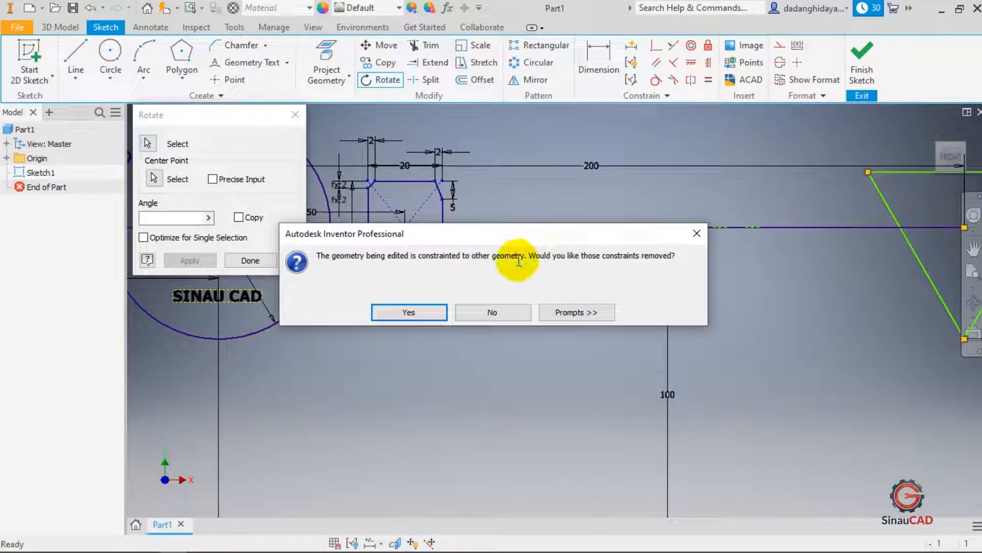
{"action": "left_click", "coordinate": [493, 312]}
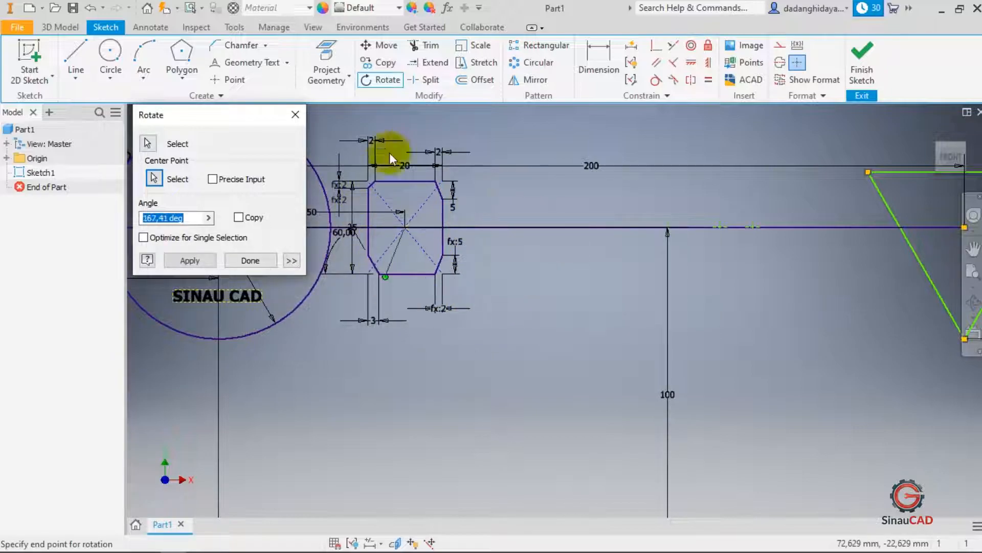
{"action": "left_click", "coordinate": [293, 113]}
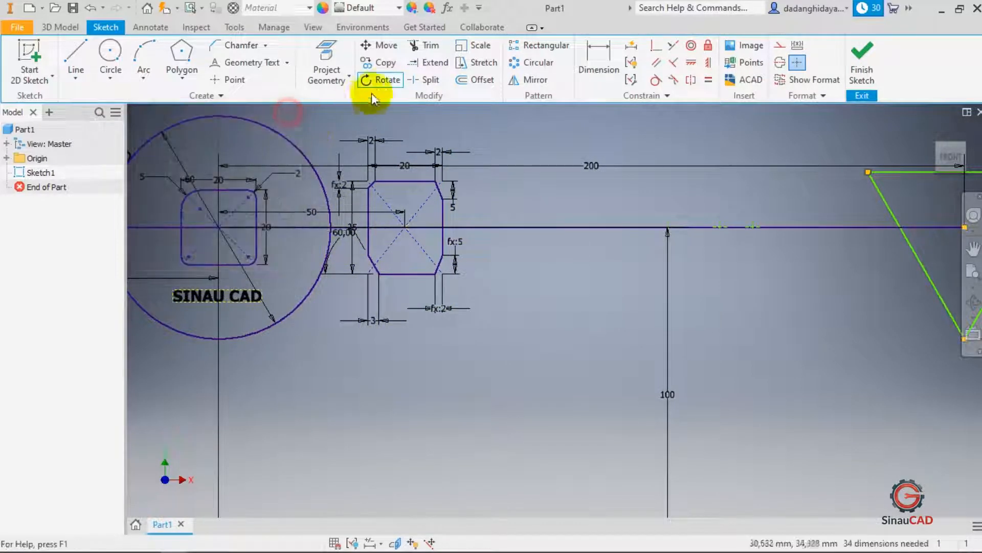
- Rotate the chamfered rectangle freely about its centre and undo the rotation
{"action": "left_click", "coordinate": [374, 81]}
{"action": "left_click", "coordinate": [358, 172]}
{"action": "left_click_drag", "start_coordinate": [372, 184], "coordinate": [461, 292]}
{"action": "left_click", "coordinate": [180, 179]}
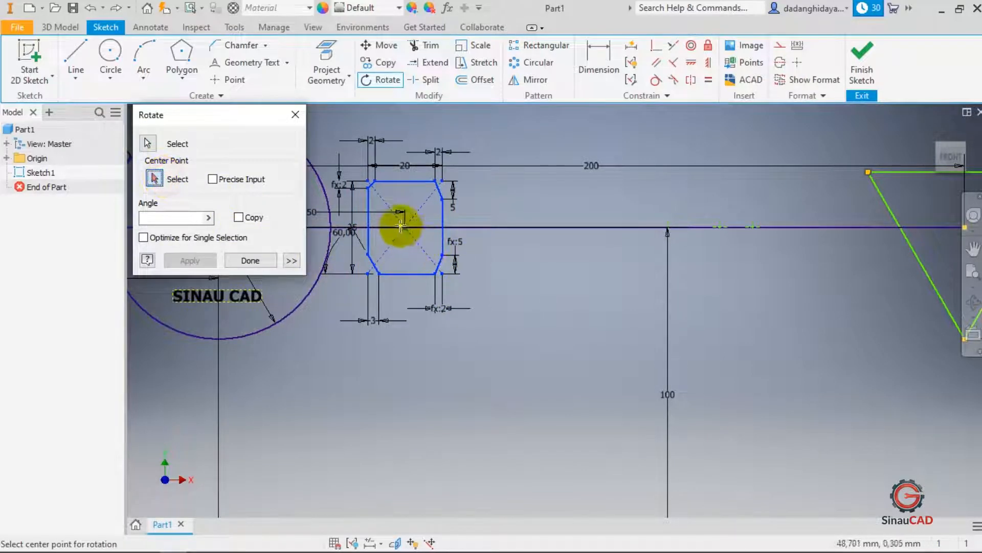
{"action": "left_click", "coordinate": [404, 226]}
{"action": "left_click", "coordinate": [423, 309]}
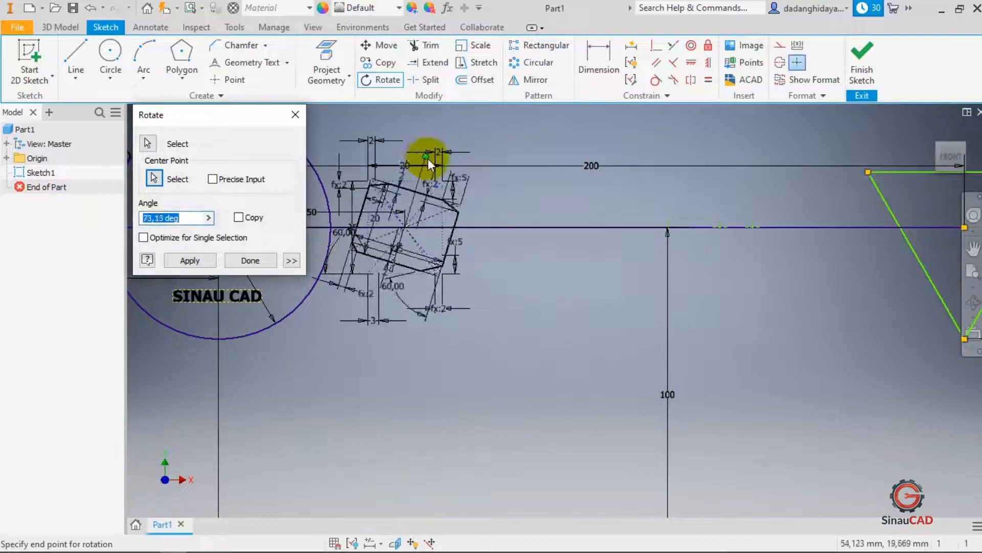
{"action": "left_click", "coordinate": [426, 159]}
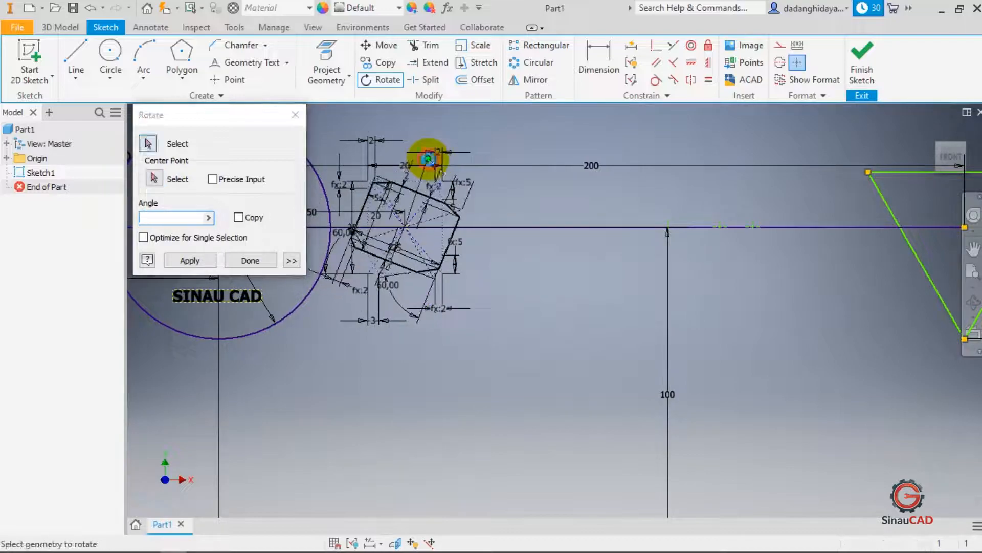
{"action": "left_click", "coordinate": [296, 115]}
{"action": "left_click_drag", "start_coordinate": [372, 182], "coordinate": [511, 199]}
{"action": "key", "text": "ctrl+z"}
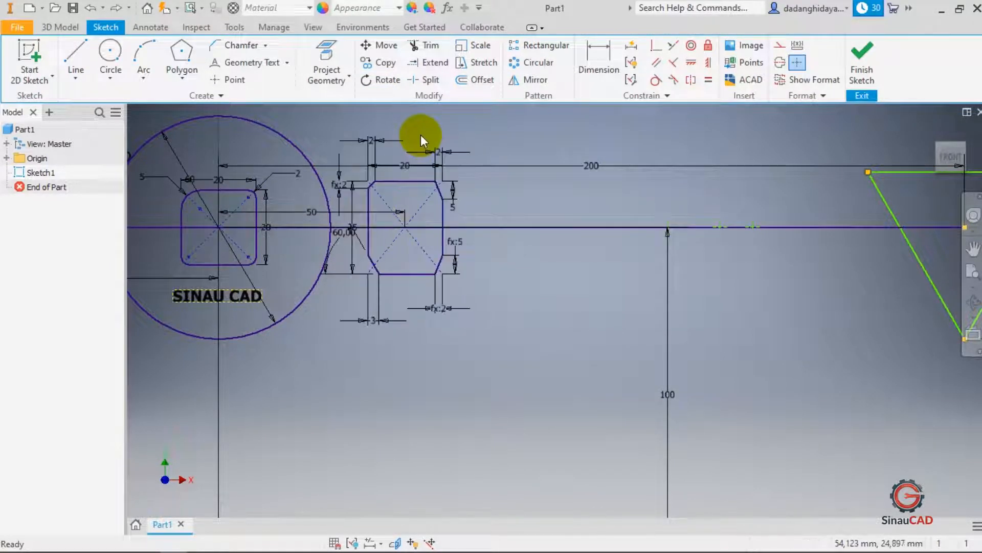
{"action": "left_click_drag", "start_coordinate": [375, 179], "coordinate": [463, 172]}
{"action": "scroll", "coordinate": [338, 169], "scroll_direction": "down", "scroll_amount": 4}
{"action": "scroll", "coordinate": [521, 160], "scroll_direction": "up", "scroll_amount": 3}
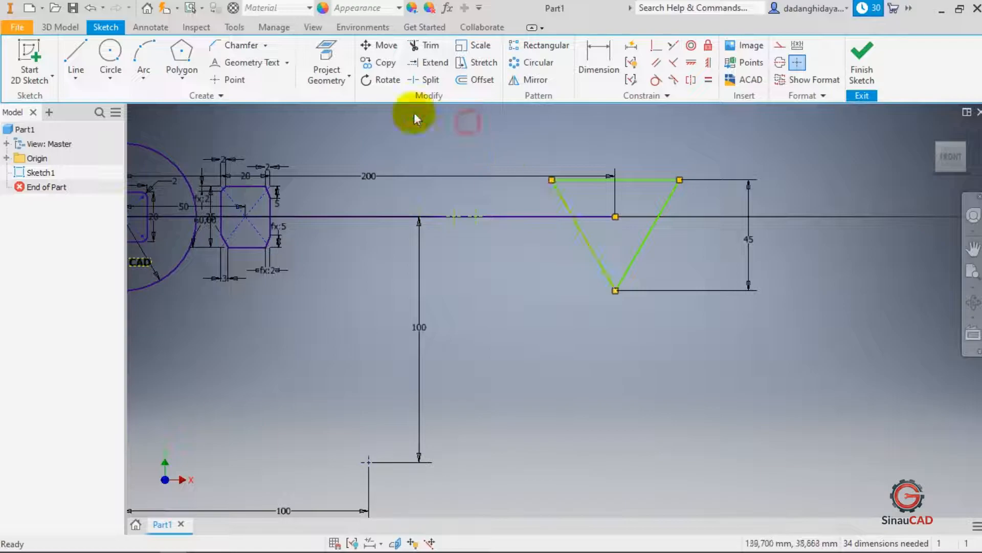
- Draw a circle of 20 mm diameter centred on the triangle's upper-left vertex
{"action": "left_click", "coordinate": [110, 51]}
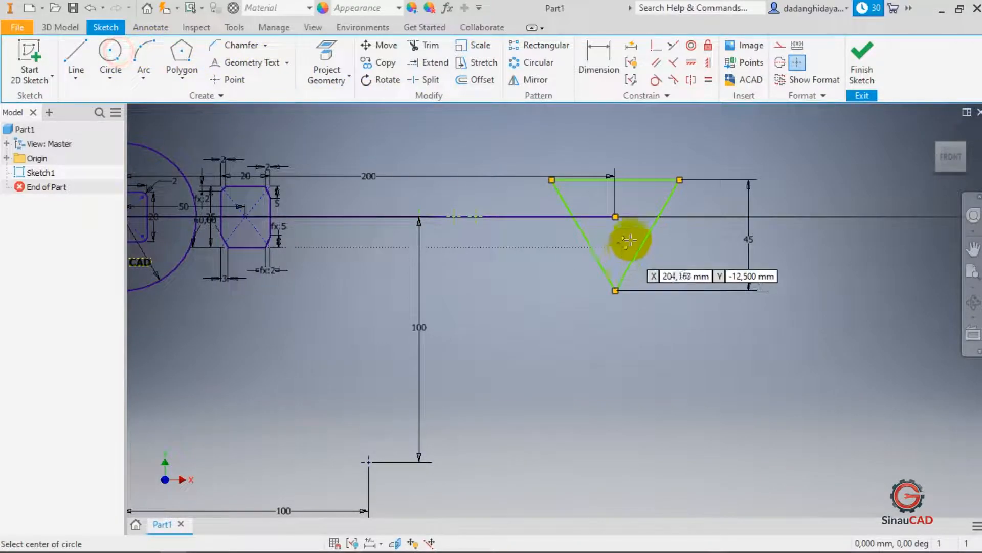
{"action": "left_click", "coordinate": [551, 179]}
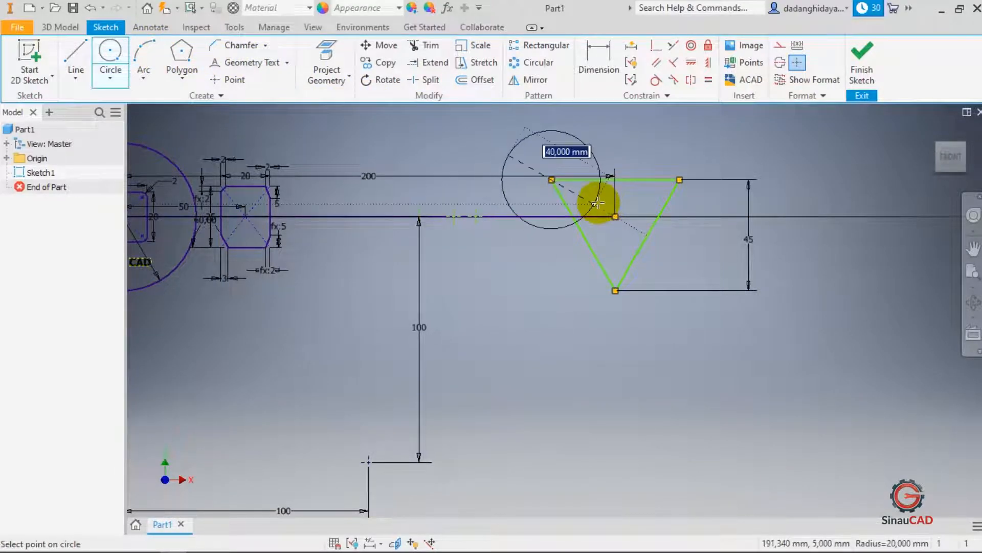
{"action": "type", "text": "20"}
{"action": "key", "text": "Return"}
{"action": "key", "text": "Escape"}
- Trim away the part of the circle lying outside the triangle
{"action": "scroll", "coordinate": [561, 171], "scroll_direction": "up", "scroll_amount": 6}
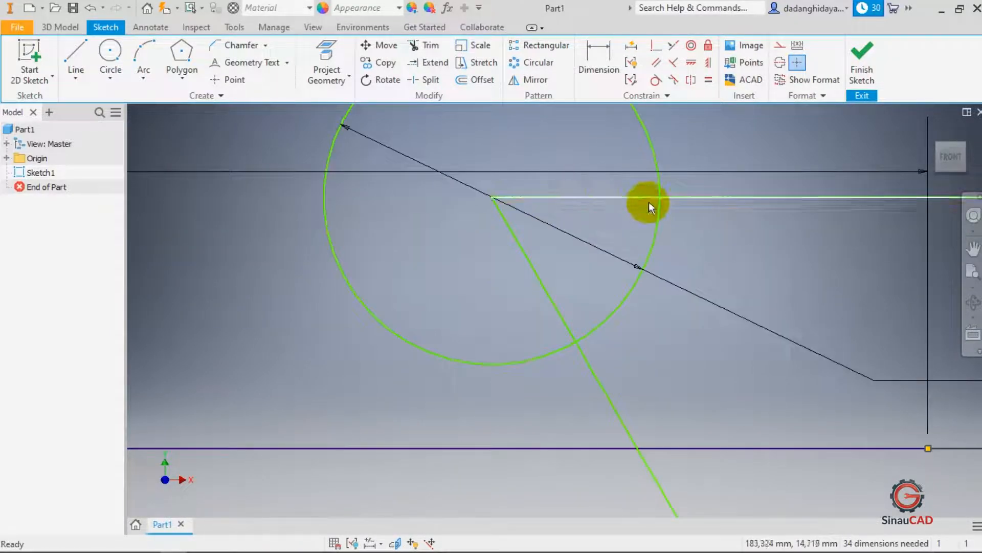
{"action": "scroll", "coordinate": [648, 202], "scroll_direction": "down", "scroll_amount": 3}
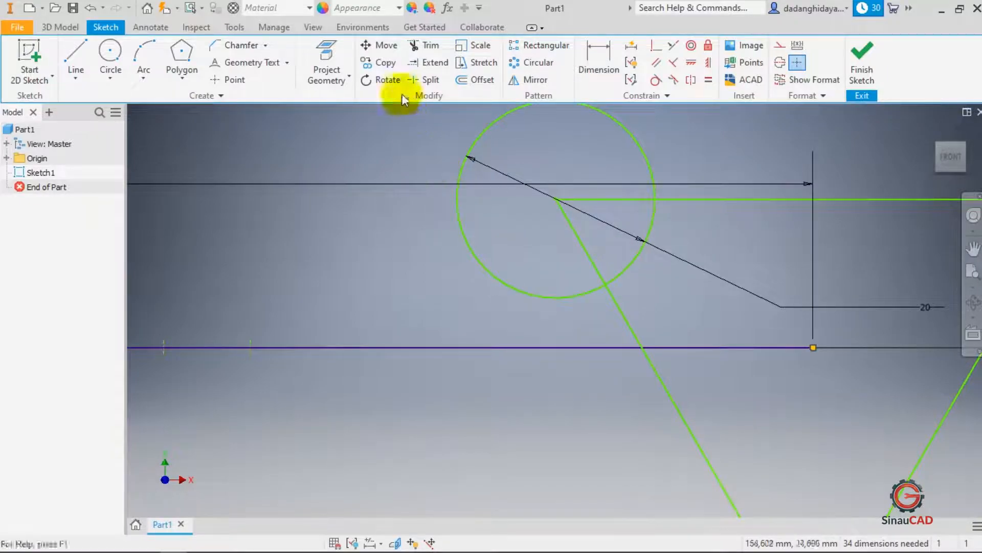
{"action": "left_click", "coordinate": [425, 45]}
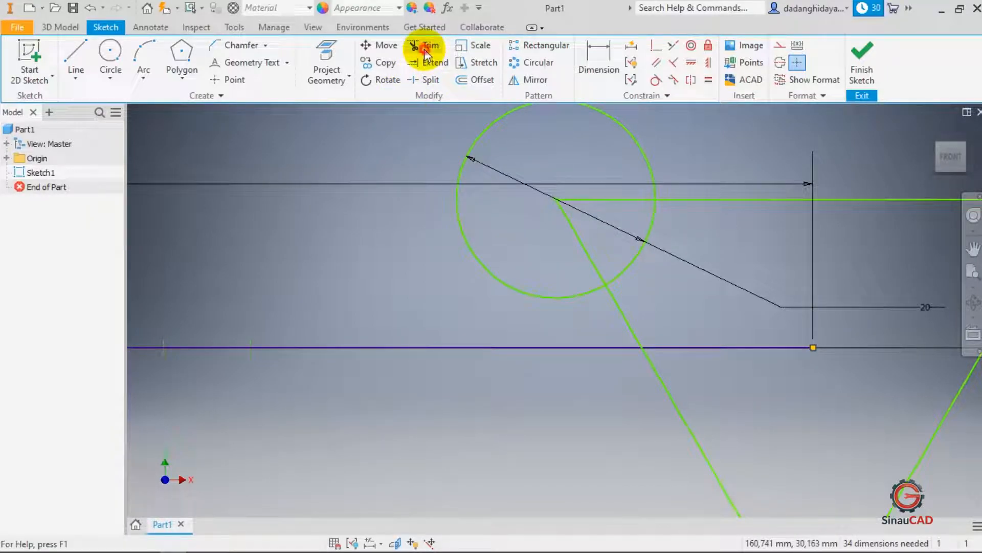
{"action": "left_click", "coordinate": [637, 139]}
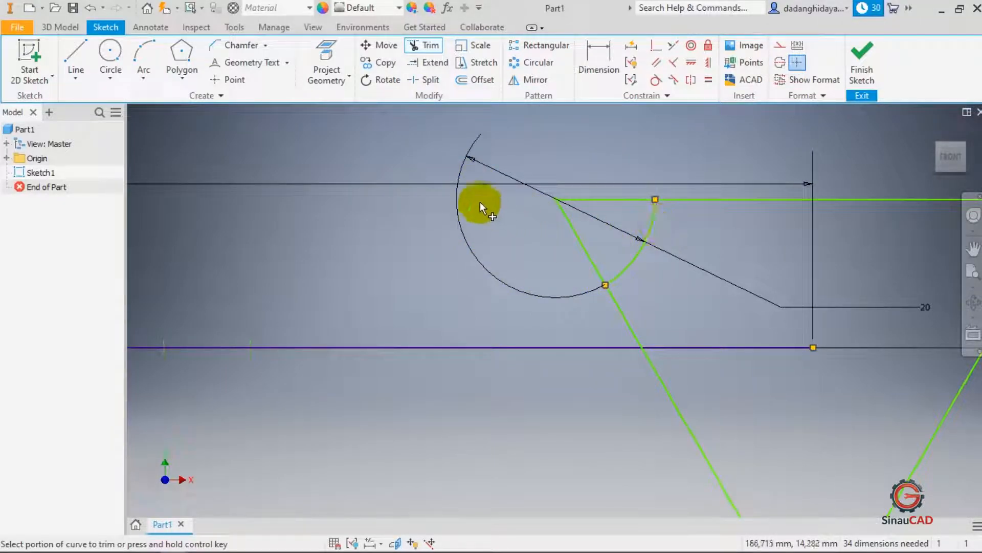
- Draw a diagonal line crossing the triangle near its upper-left corner
{"action": "scroll", "coordinate": [467, 206], "scroll_direction": "down", "scroll_amount": 4}
{"action": "left_click", "coordinate": [77, 59]}
{"action": "left_click", "coordinate": [77, 60]}
{"action": "left_click", "coordinate": [605, 165]}
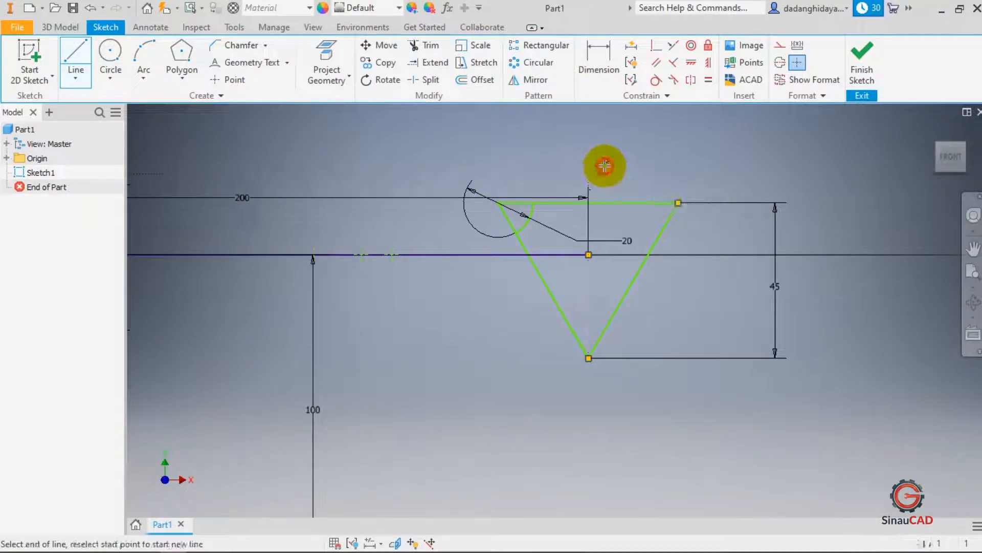
{"action": "left_click", "coordinate": [493, 304]}
{"action": "key", "text": "Escape"}
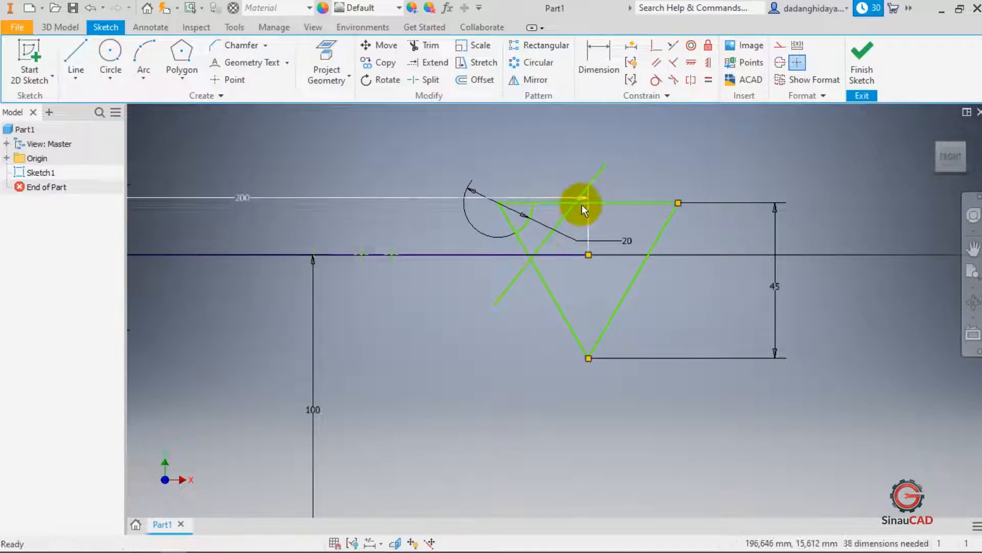
- Trim both ends of the diagonal line that stick out beyond the triangle's sides
{"action": "scroll", "coordinate": [581, 204], "scroll_direction": "up", "scroll_amount": 3}
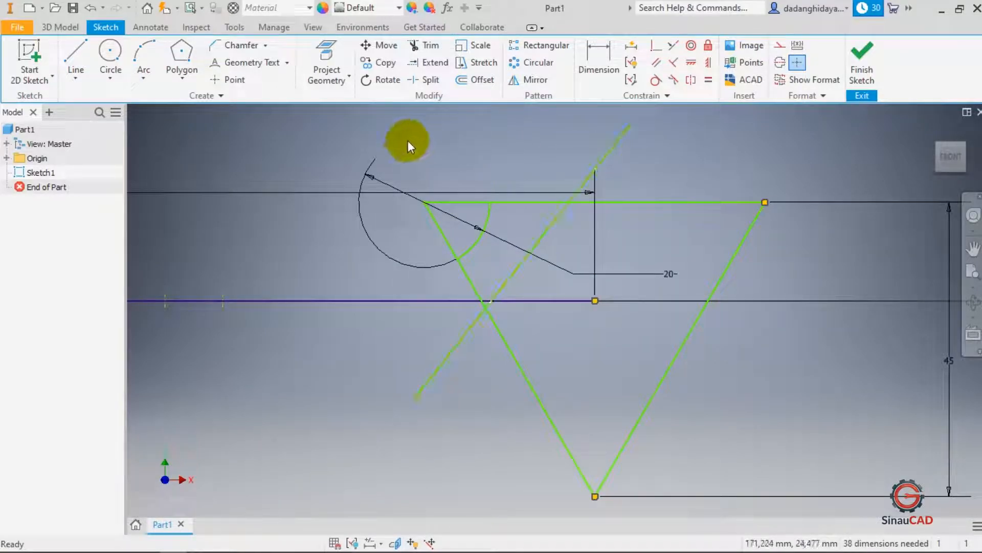
{"action": "left_click", "coordinate": [439, 46]}
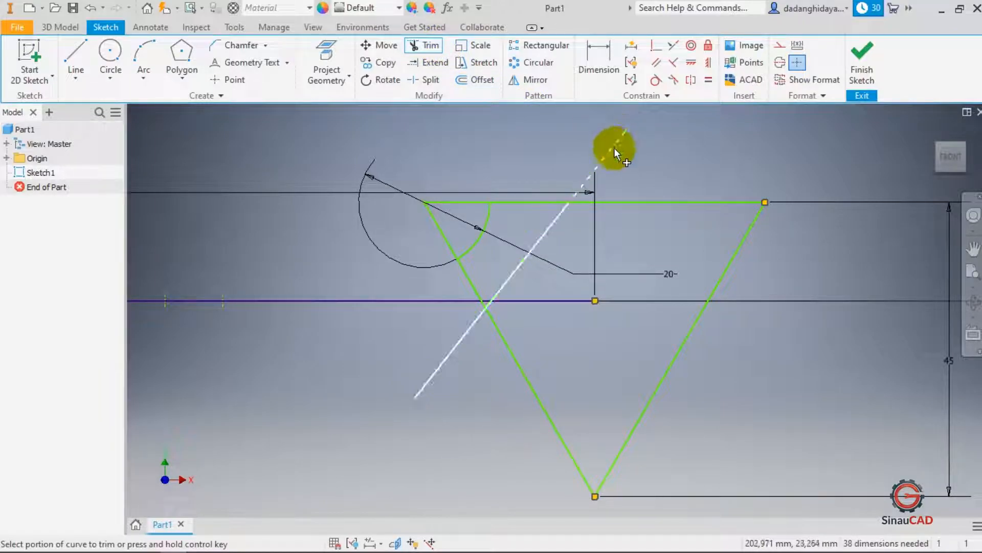
{"action": "left_click", "coordinate": [614, 148]}
{"action": "left_click", "coordinate": [478, 315]}
{"action": "key", "text": "Escape"}
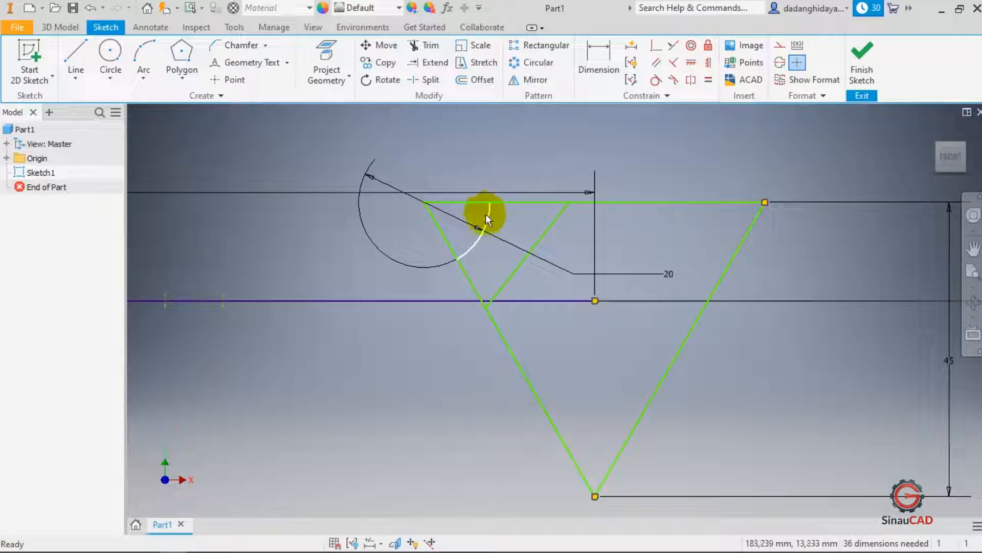
- Extend the trimmed arc back into a full circle
{"action": "scroll", "coordinate": [486, 213], "scroll_direction": "up", "scroll_amount": 3}
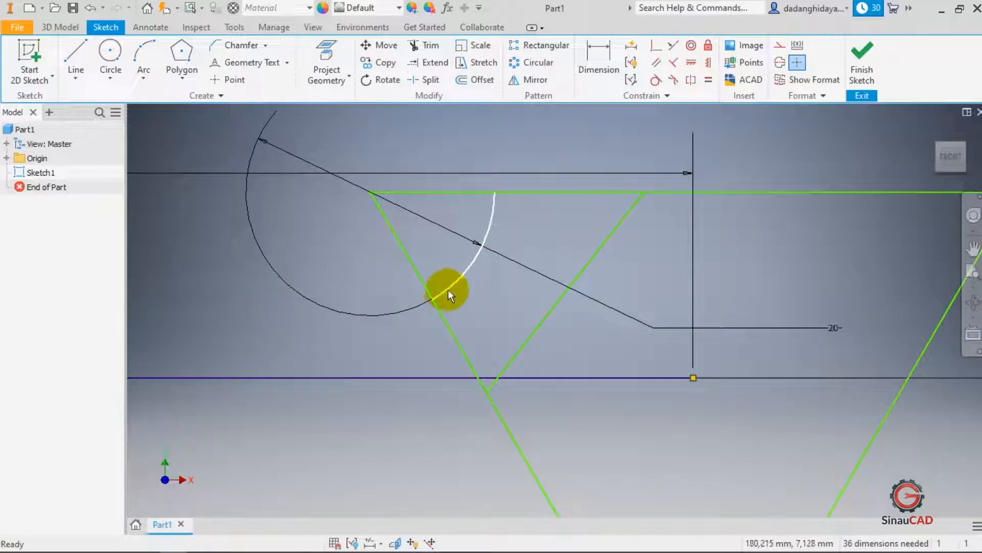
{"action": "scroll", "coordinate": [454, 286], "scroll_direction": "down", "scroll_amount": 3}
{"action": "scroll", "coordinate": [451, 281], "scroll_direction": "up", "scroll_amount": 3}
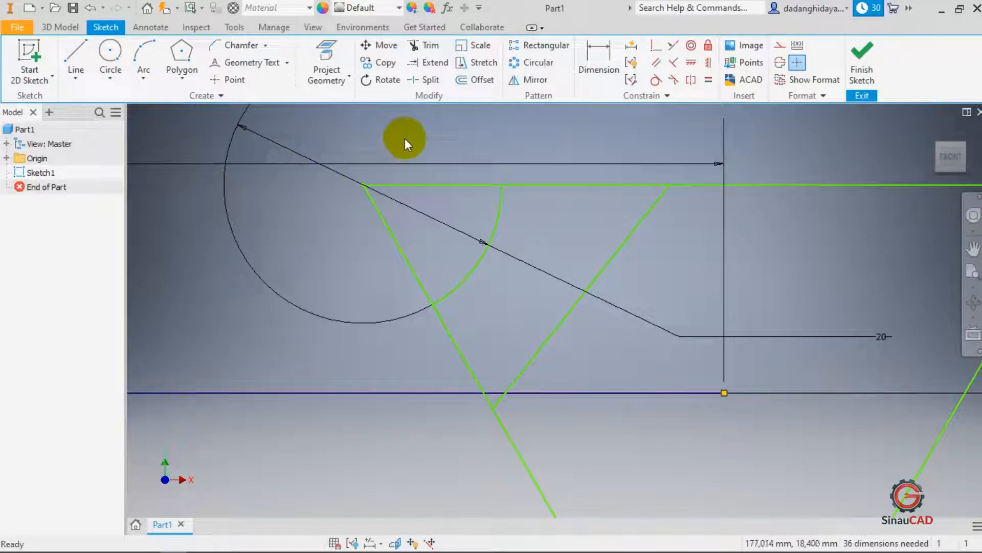
{"action": "left_click", "coordinate": [428, 66]}
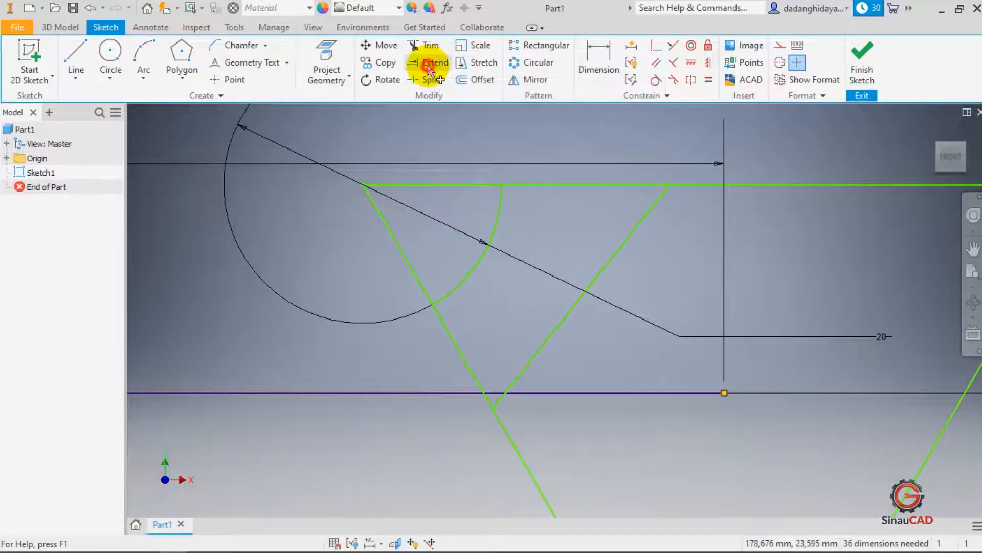
{"action": "left_click", "coordinate": [454, 288]}
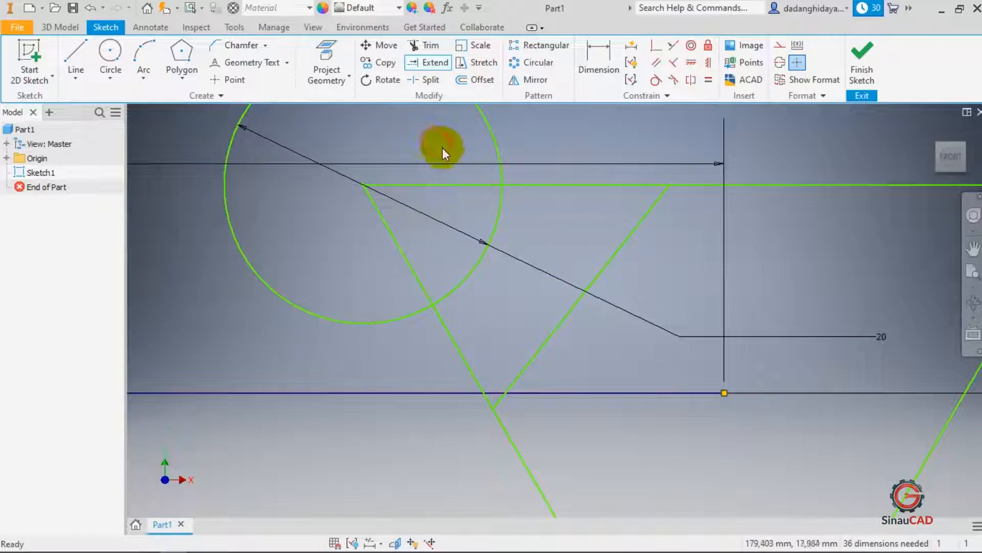
- Draw a vertical line crossing the horizontal axis to the left of the triangle
{"action": "scroll", "coordinate": [457, 168], "scroll_direction": "down", "scroll_amount": 5}
{"action": "scroll", "coordinate": [529, 232], "scroll_direction": "up", "scroll_amount": 2}
{"action": "scroll", "coordinate": [532, 236], "scroll_direction": "down", "scroll_amount": 2}
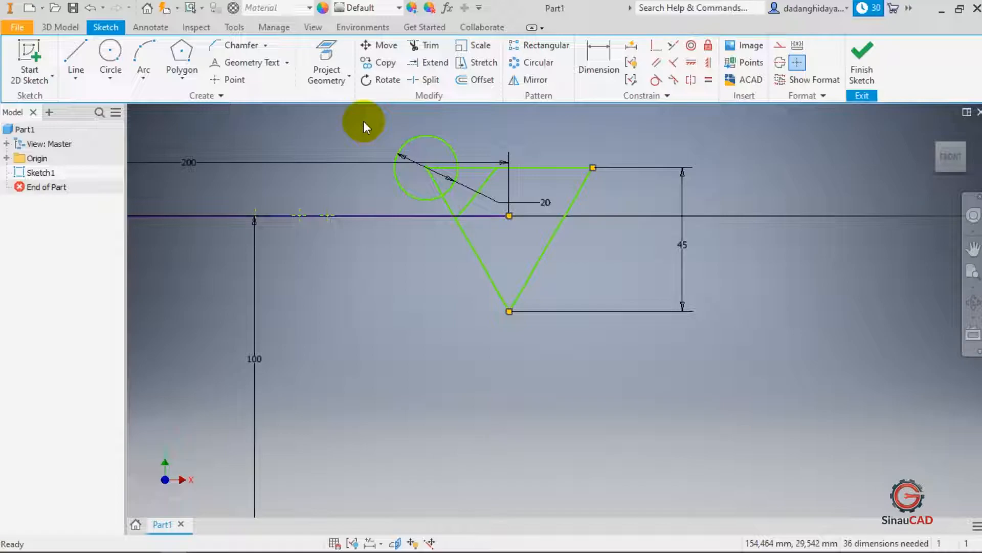
{"action": "left_click", "coordinate": [379, 216]}
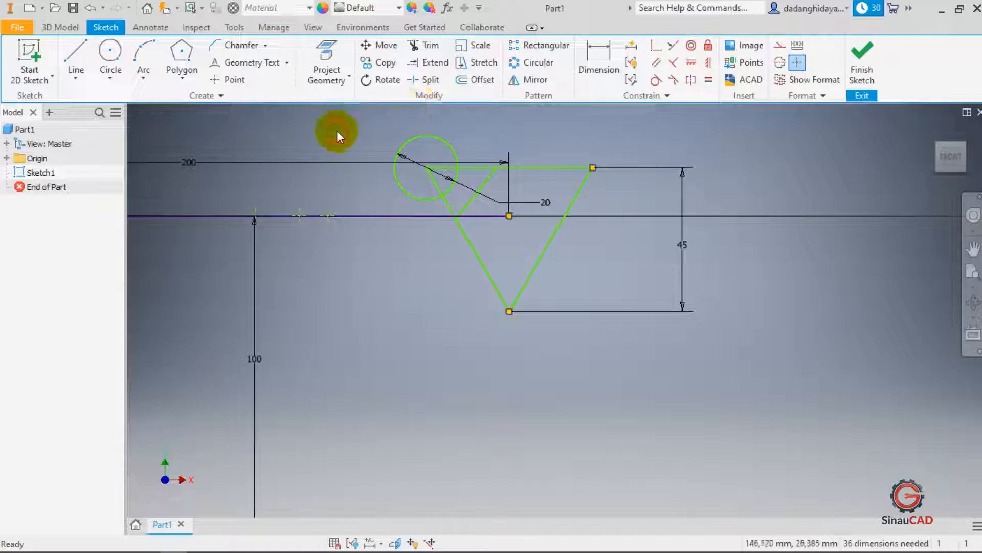
{"action": "left_click", "coordinate": [76, 51]}
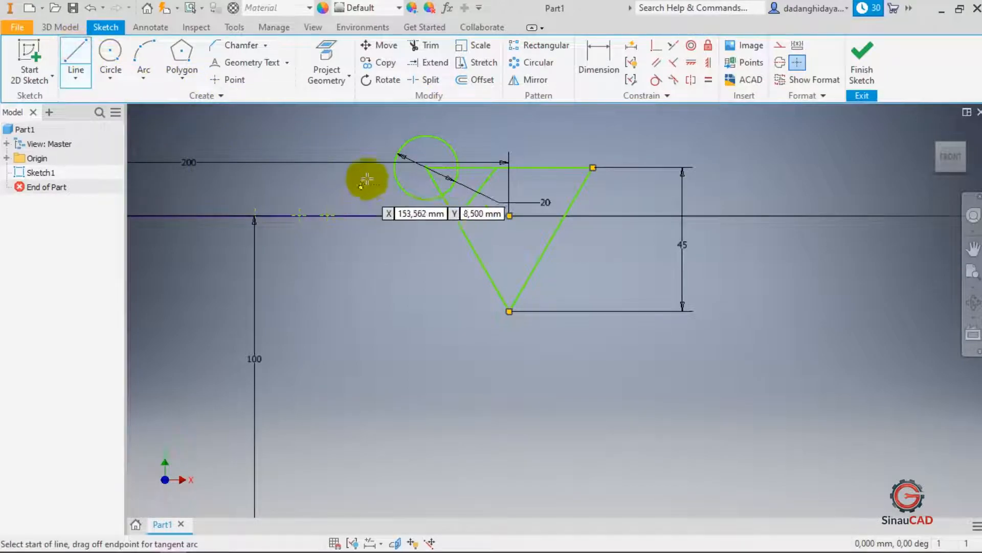
{"action": "left_click", "coordinate": [365, 148]}
{"action": "left_click", "coordinate": [365, 308]}
{"action": "scroll", "coordinate": [358, 206], "scroll_direction": "up", "scroll_amount": 5}
{"action": "key", "text": "Escape"}
{"action": "scroll", "coordinate": [387, 201], "scroll_direction": "down", "scroll_amount": 5}
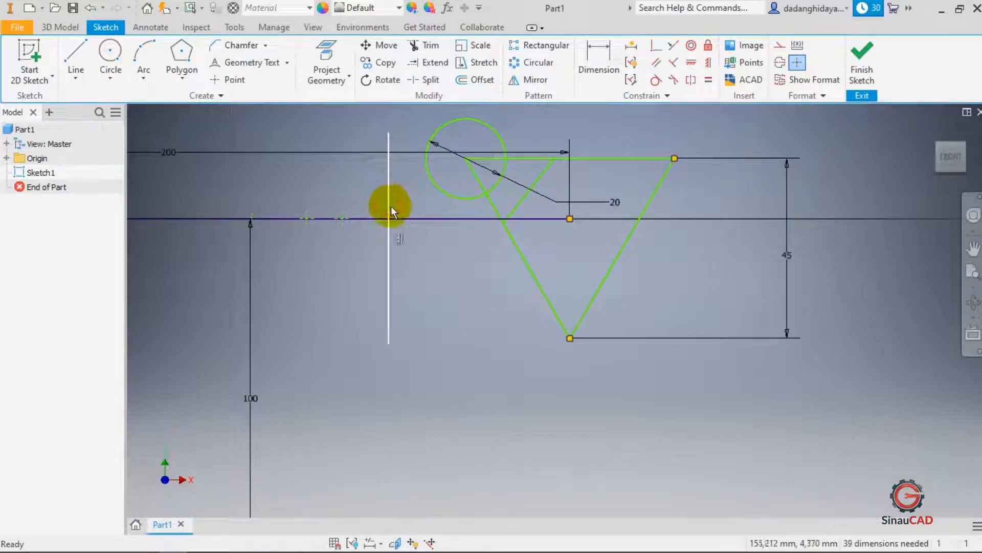
- Split the vertical line where it crosses the horizontal axis
{"action": "left_click", "coordinate": [390, 202]}
{"action": "scroll", "coordinate": [403, 220], "scroll_direction": "up", "scroll_amount": 5}
{"action": "left_click", "coordinate": [403, 220]}
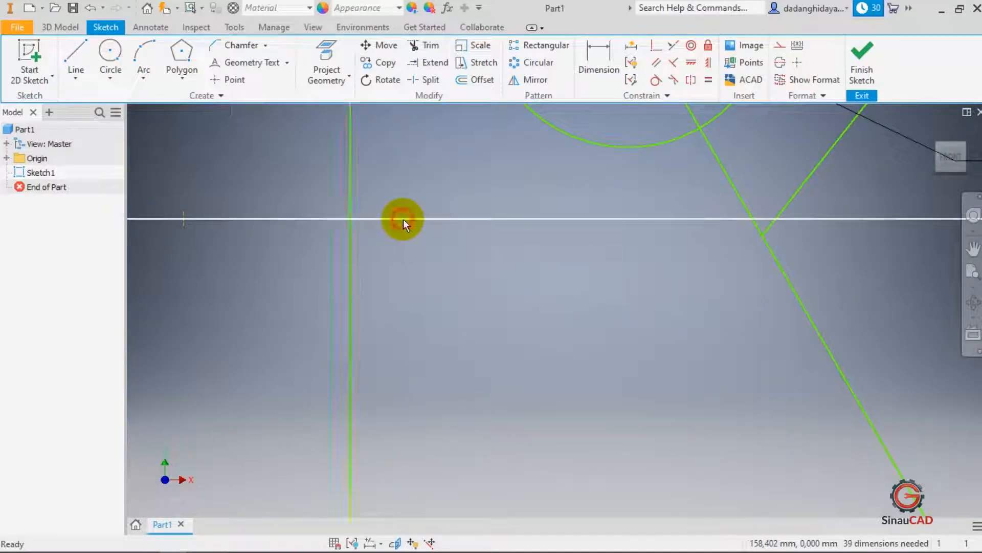
{"action": "scroll", "coordinate": [404, 220], "scroll_direction": "down", "scroll_amount": 5}
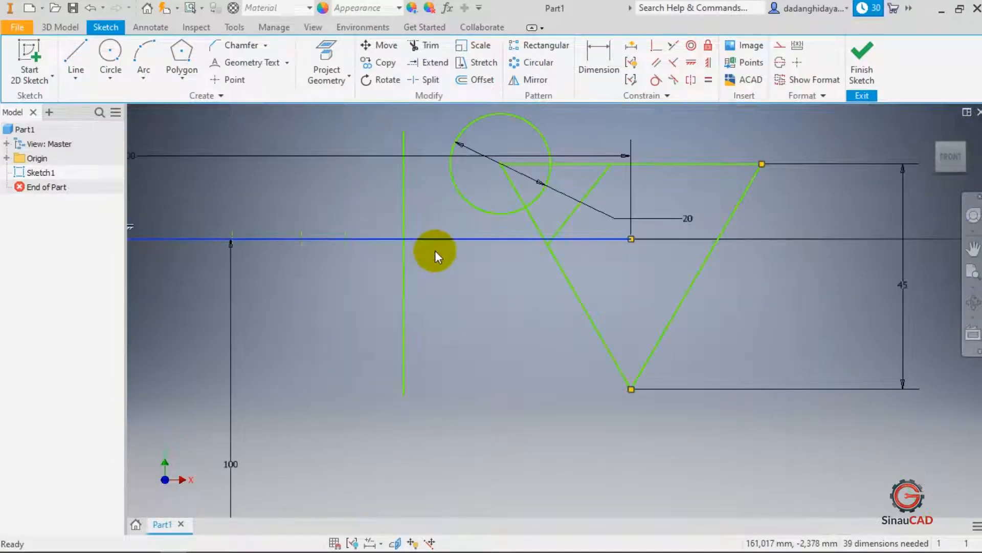
{"action": "left_click", "coordinate": [405, 173]}
{"action": "left_click", "coordinate": [425, 197]}
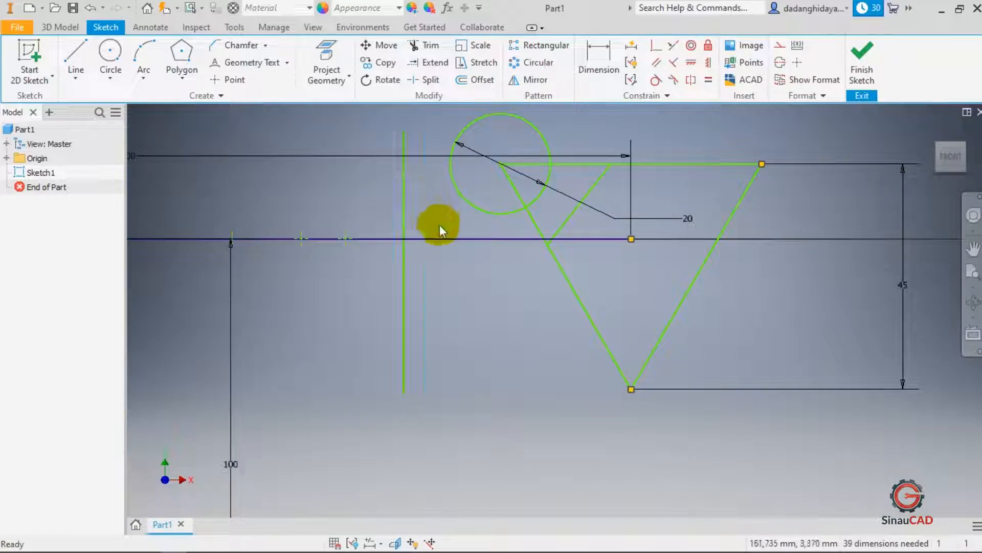
{"action": "left_click", "coordinate": [420, 238]}
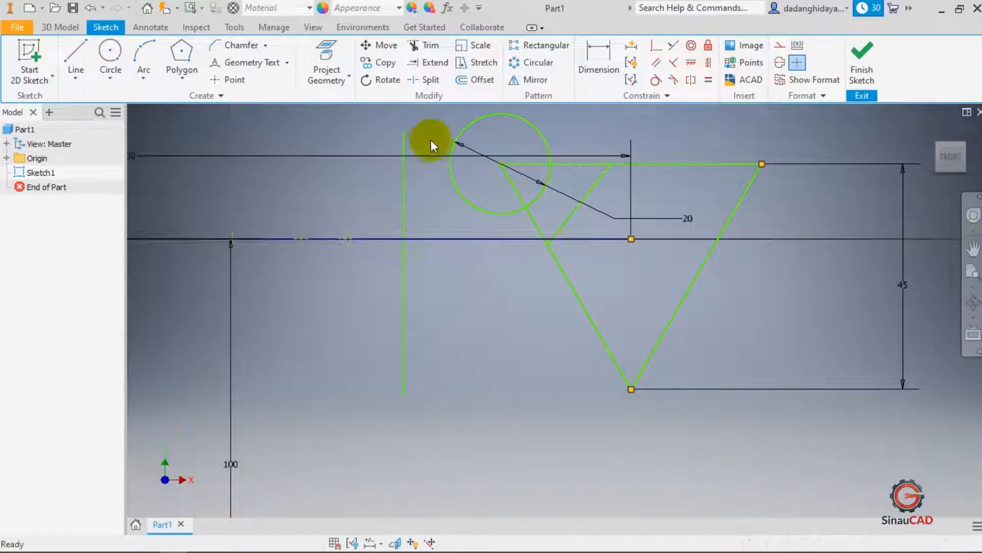
{"action": "left_click", "coordinate": [418, 80]}
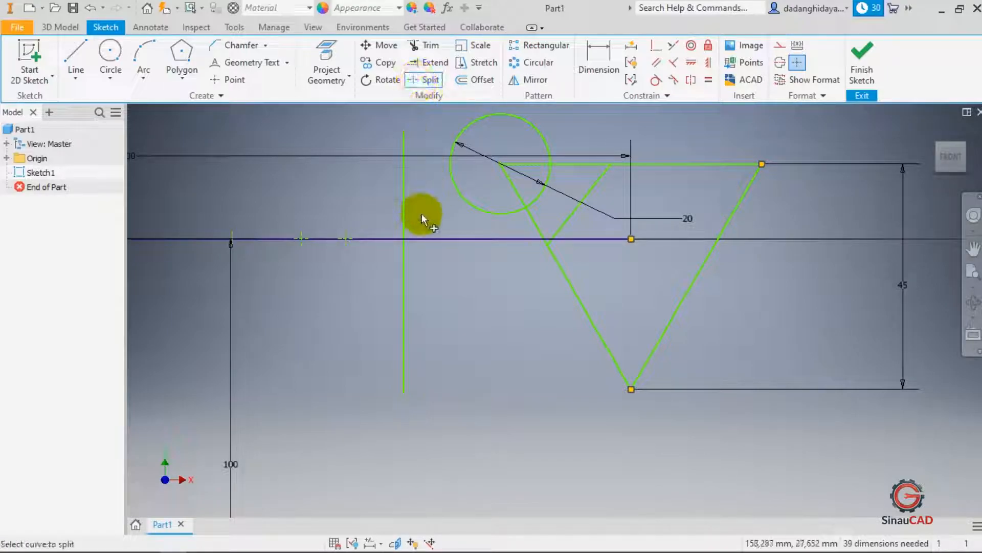
{"action": "left_click", "coordinate": [407, 217]}
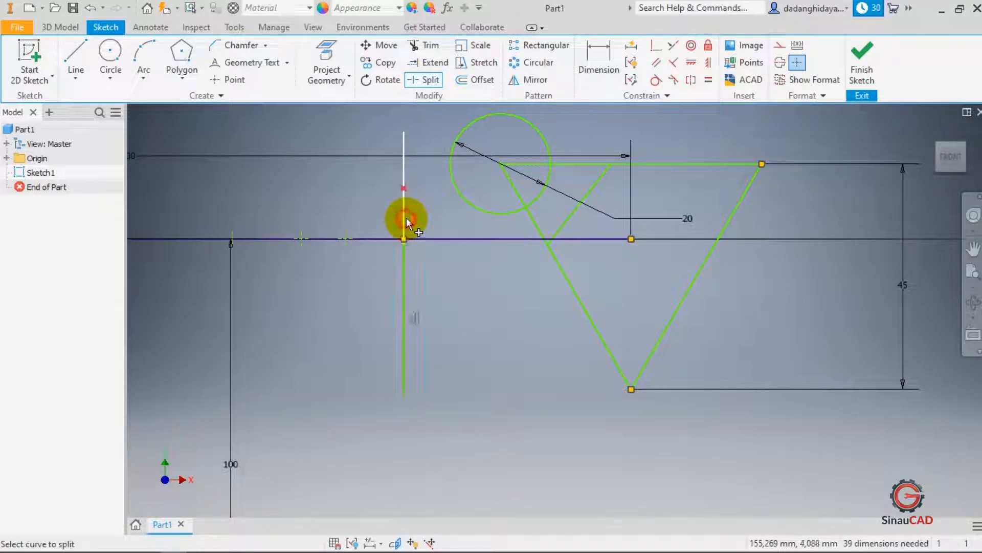
{"action": "key", "text": "Escape"}
- Drag the split vertical line to the left, about 13 mm along the horizontal axis
{"action": "left_click", "coordinate": [403, 188]}
{"action": "left_click_drag", "start_coordinate": [403, 191], "coordinate": [392, 228]}
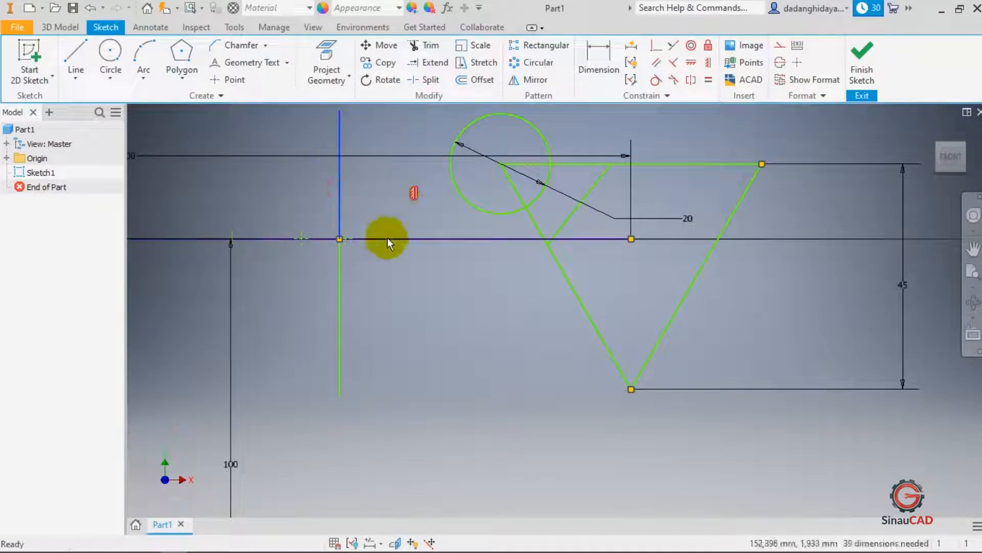
{"action": "left_click", "coordinate": [342, 182]}
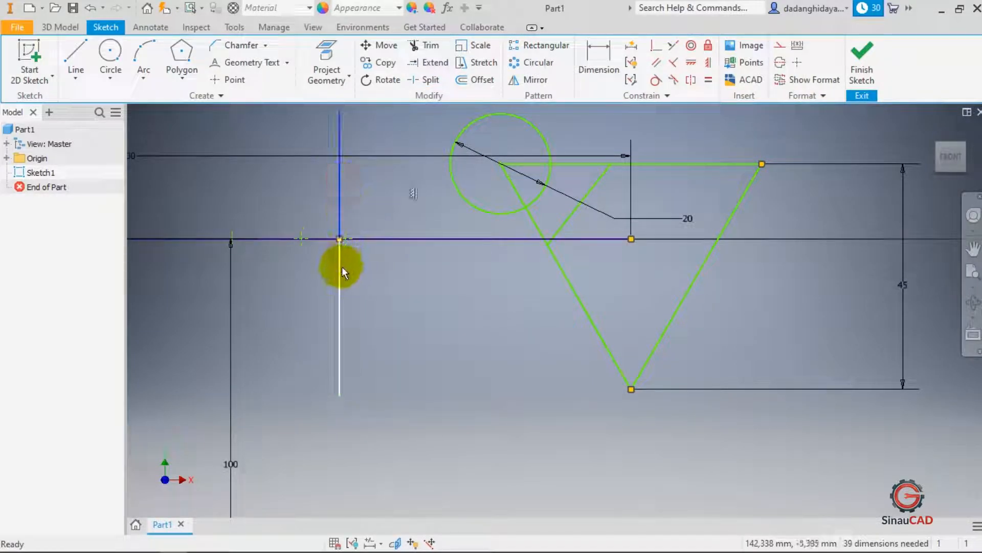
{"action": "left_click", "coordinate": [340, 263]}
{"action": "left_click", "coordinate": [336, 197]}
{"action": "left_click", "coordinate": [371, 192]}
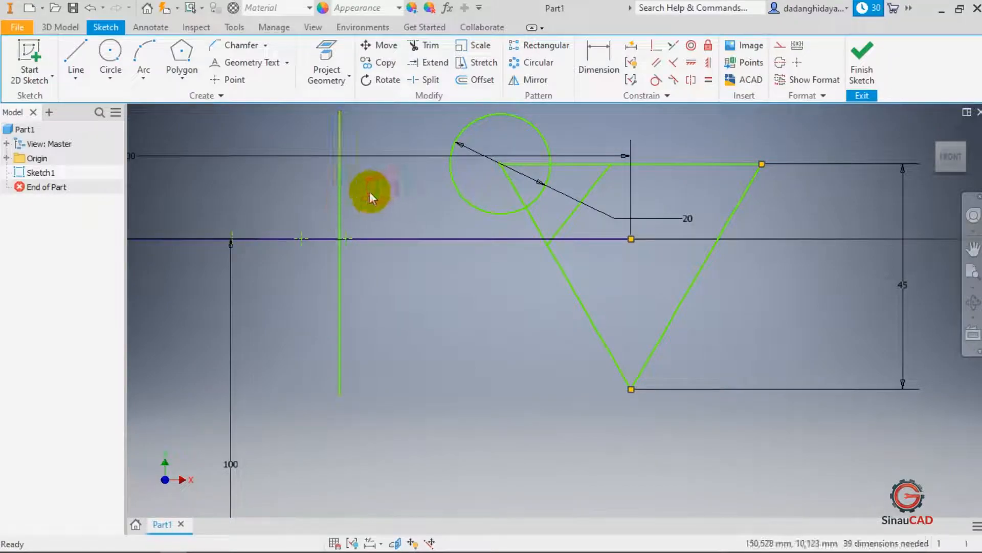
- Dimension the split line's upper segment as 30 mm and its lower segment as 10 mm
{"action": "left_click", "coordinate": [588, 62]}
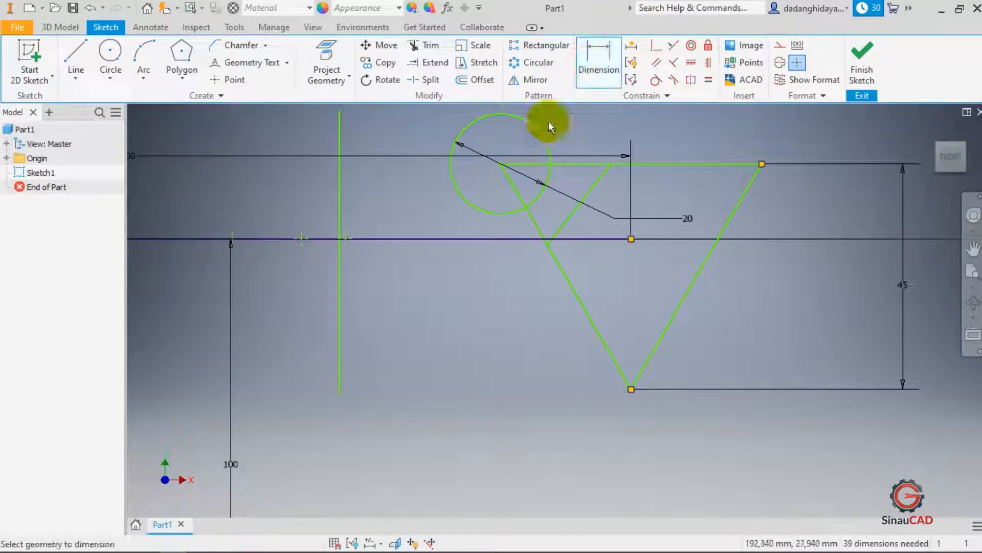
{"action": "left_click", "coordinate": [339, 183]}
{"action": "left_click", "coordinate": [392, 183]}
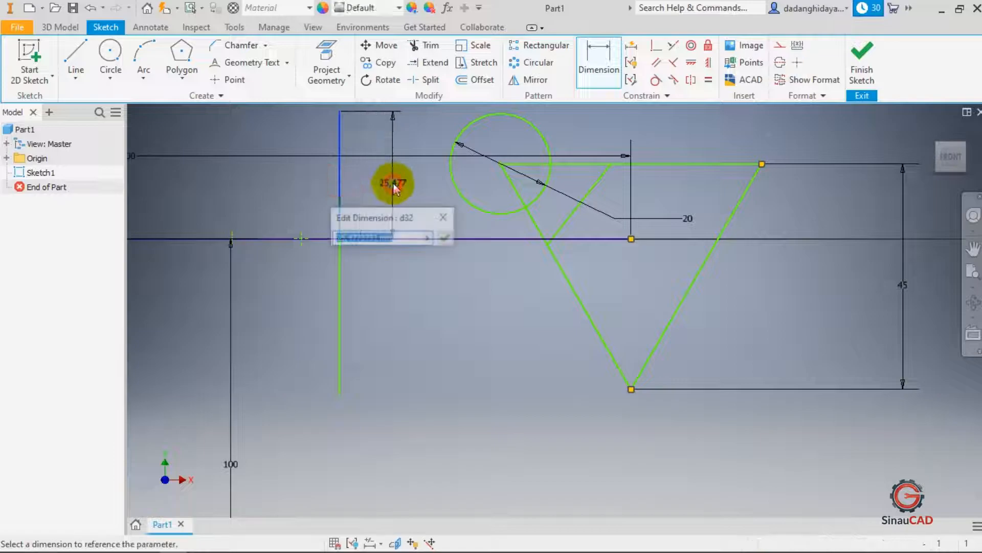
{"action": "type", "text": "30"}
{"action": "key", "text": "Return"}
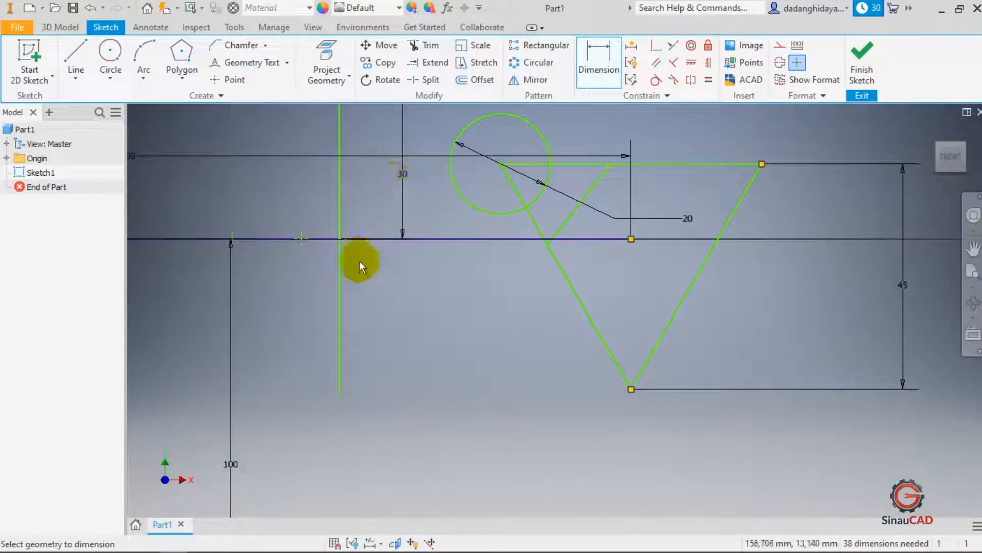
{"action": "left_click", "coordinate": [342, 262]}
{"action": "left_click", "coordinate": [372, 262]}
{"action": "type", "text": "10"}
{"action": "key", "text": "Return"}
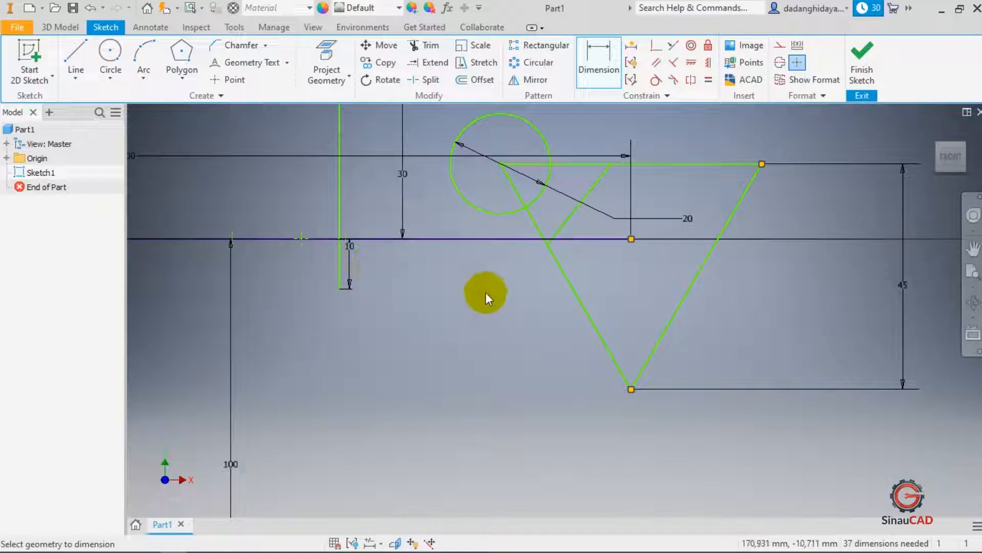
{"action": "scroll", "coordinate": [486, 295], "scroll_direction": "down", "scroll_amount": 2}
{"action": "scroll", "coordinate": [421, 251], "scroll_direction": "up", "scroll_amount": 5}
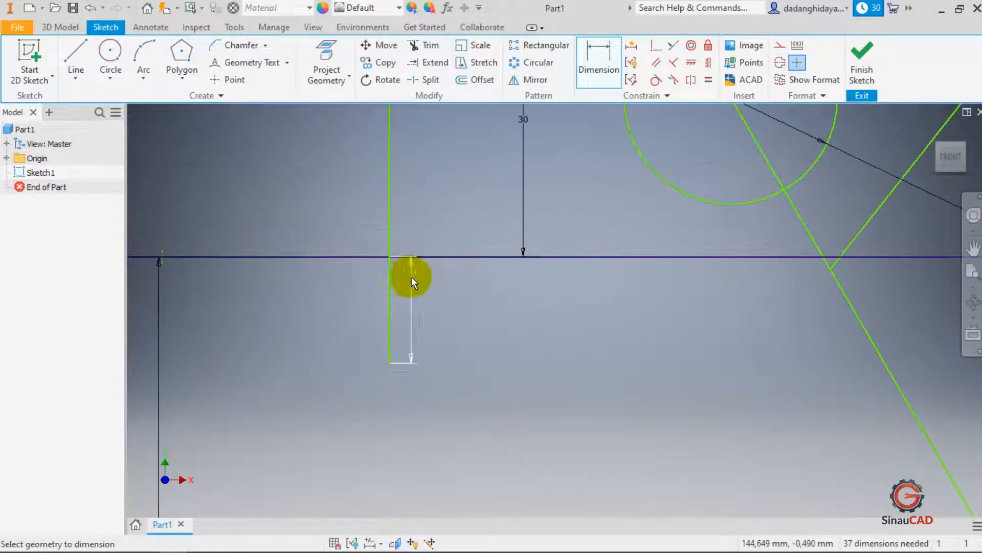
{"action": "scroll", "coordinate": [503, 303], "scroll_direction": "down", "scroll_amount": 3}
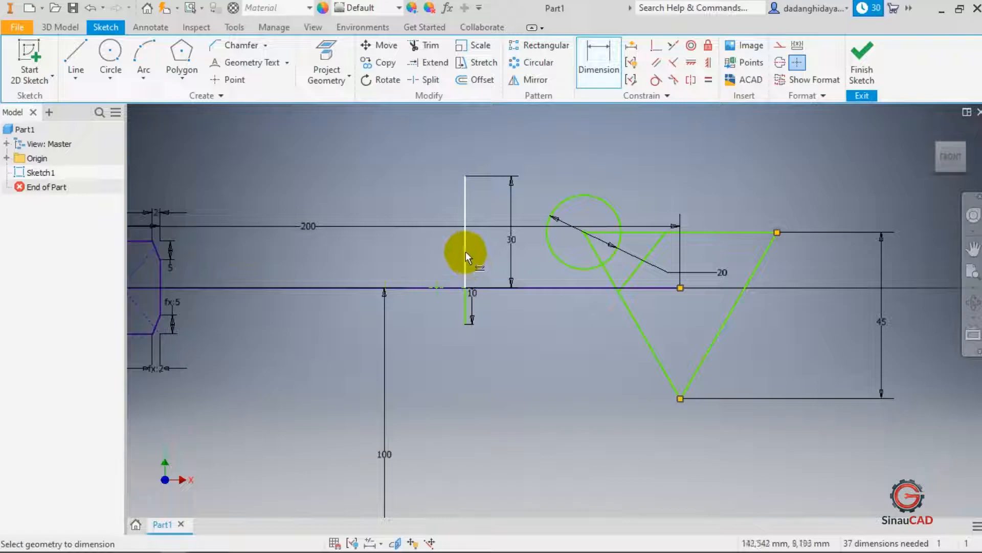
{"action": "scroll", "coordinate": [468, 256], "scroll_direction": "up", "scroll_amount": 3}
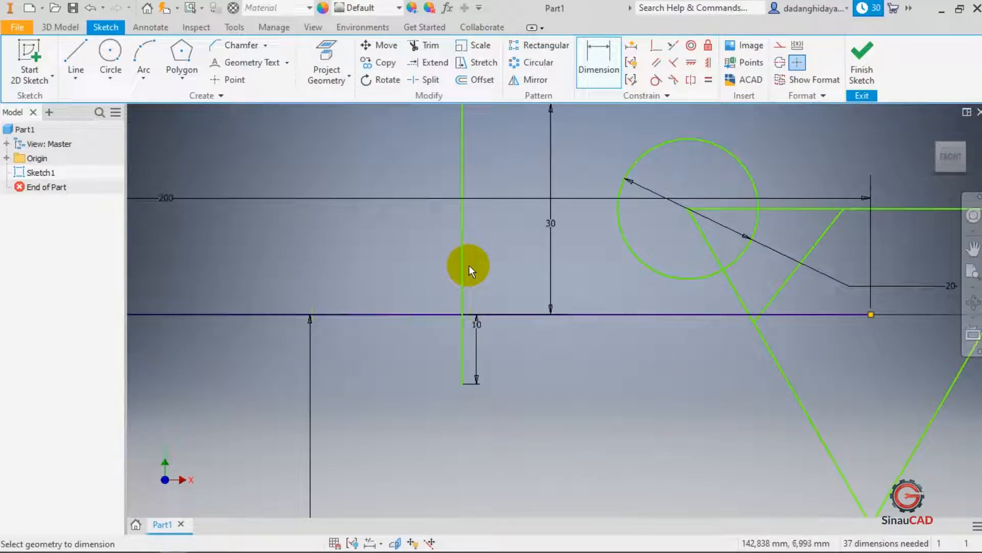
- Drag the split vertical line to the right, just left of the 30 mm dimension
{"action": "mouse_move", "coordinate": [462, 252]}
{"action": "left_mouse_down"}
{"action": "mouse_move", "coordinate": [440, 246]}
{"action": "mouse_move", "coordinate": [518, 243]}
{"action": "mouse_move", "coordinate": [508, 250]}
{"action": "mouse_move", "coordinate": [528, 257]}
{"action": "left_mouse_up"}
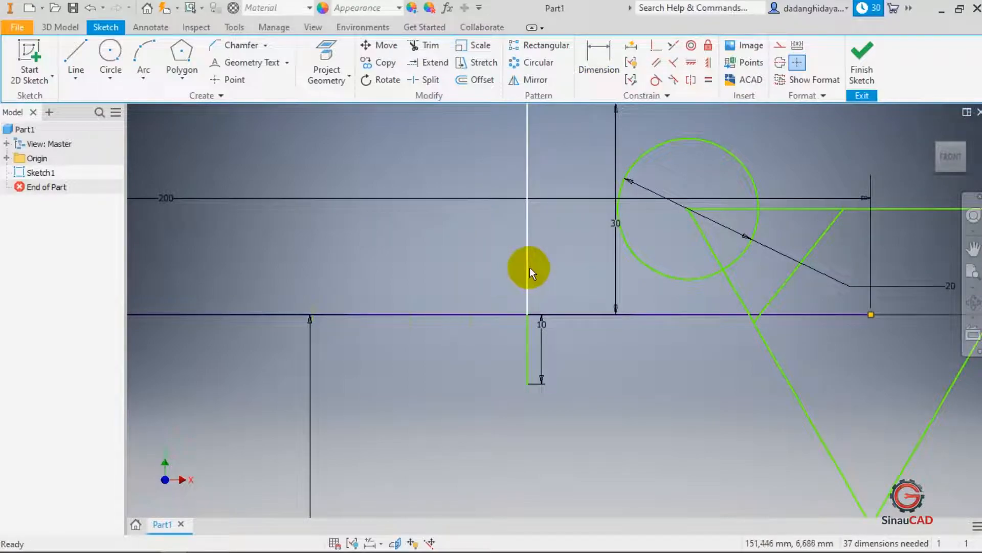
{"action": "left_click", "coordinate": [432, 205]}
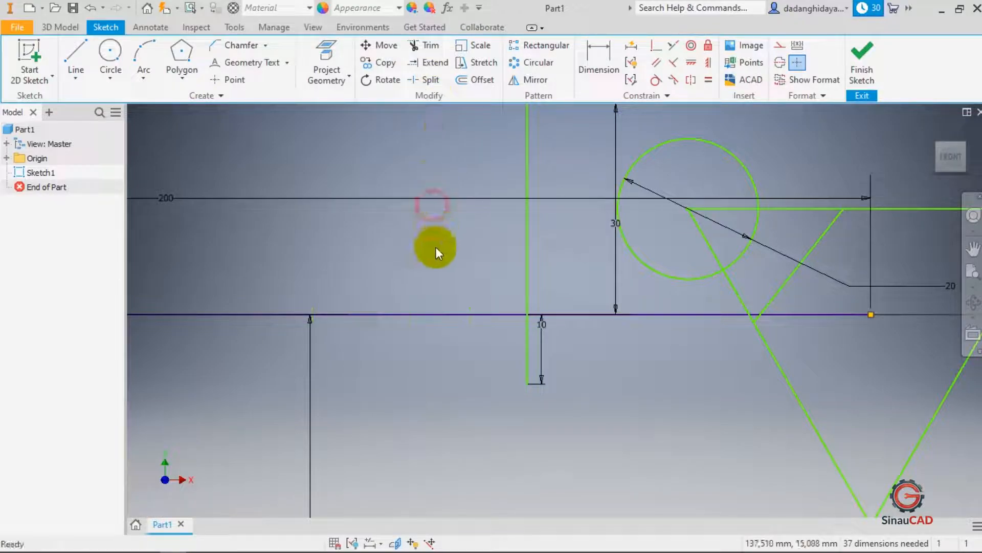
- Draw a circle centred on the horizontal axis left of the vertical line, about 11.5 mm in radius
{"action": "left_click", "coordinate": [114, 53]}
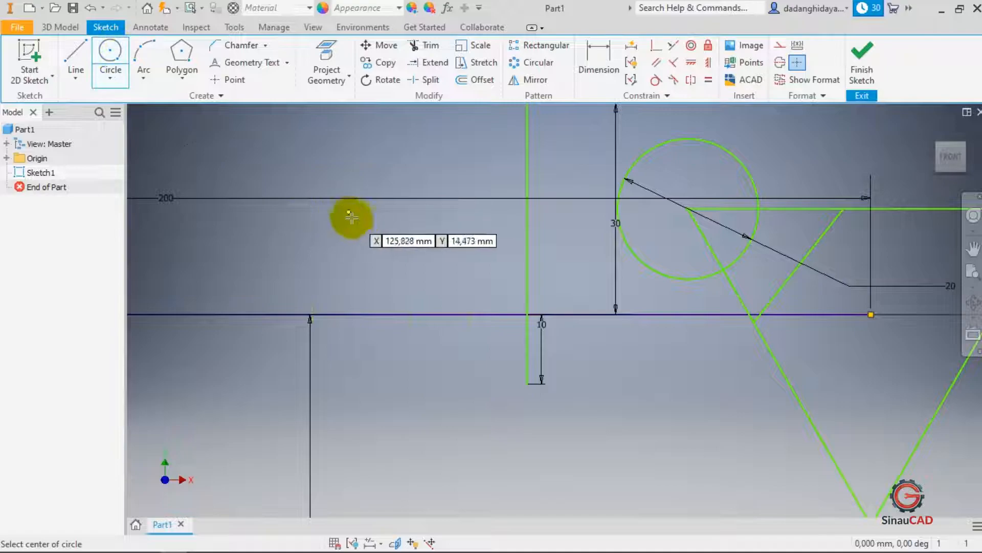
{"action": "left_click", "coordinate": [412, 315]}
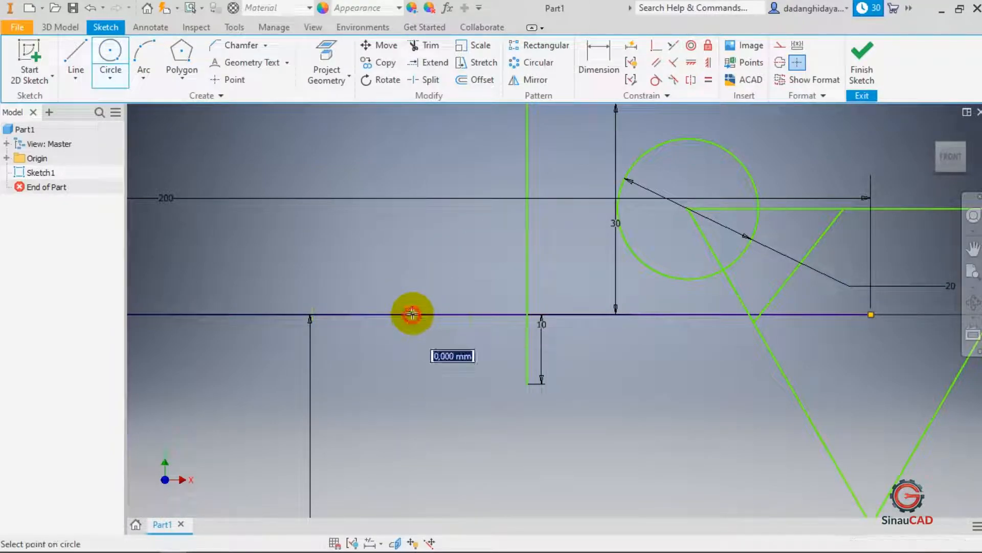
{"action": "left_click", "coordinate": [407, 233]}
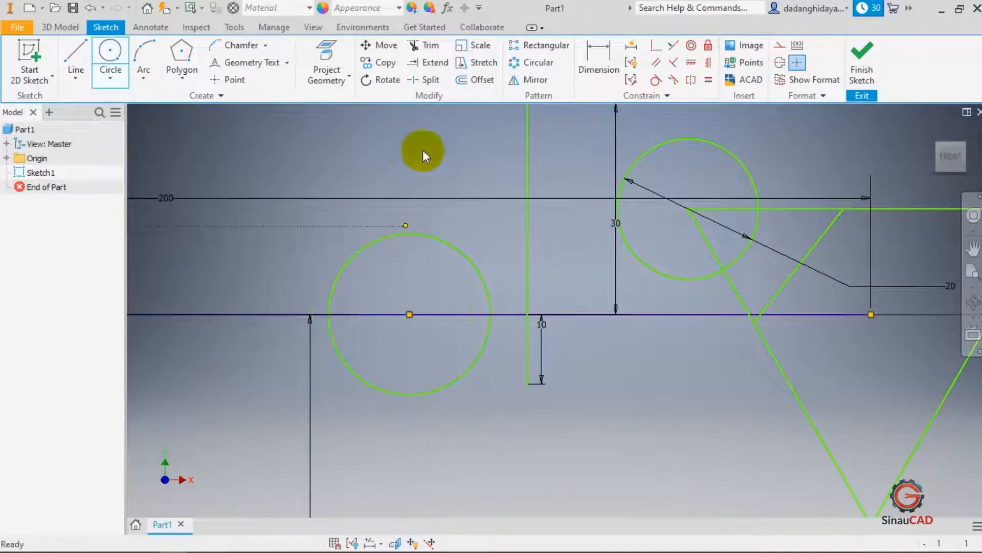
- Split the new circle where it crosses the horizontal axis
{"action": "left_click", "coordinate": [425, 80]}
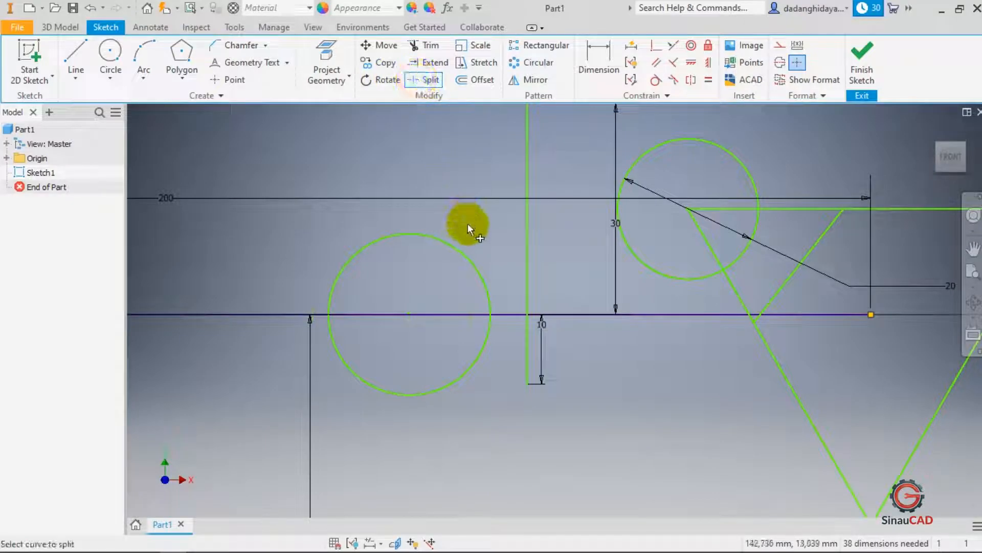
{"action": "left_click", "coordinate": [462, 250]}
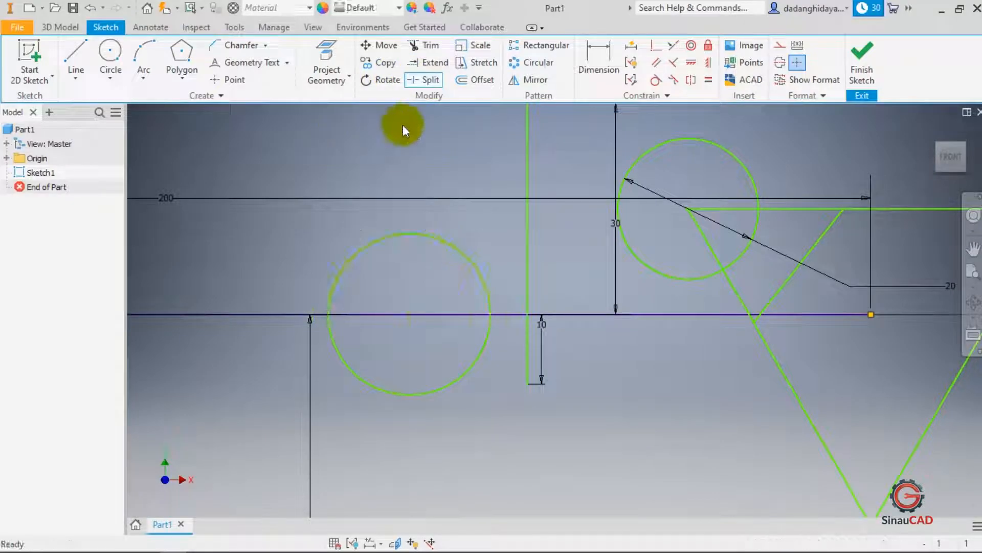
- Dimension the upper arc's radius as 10 mm
{"action": "left_click", "coordinate": [594, 61]}
{"action": "left_click", "coordinate": [438, 237]}
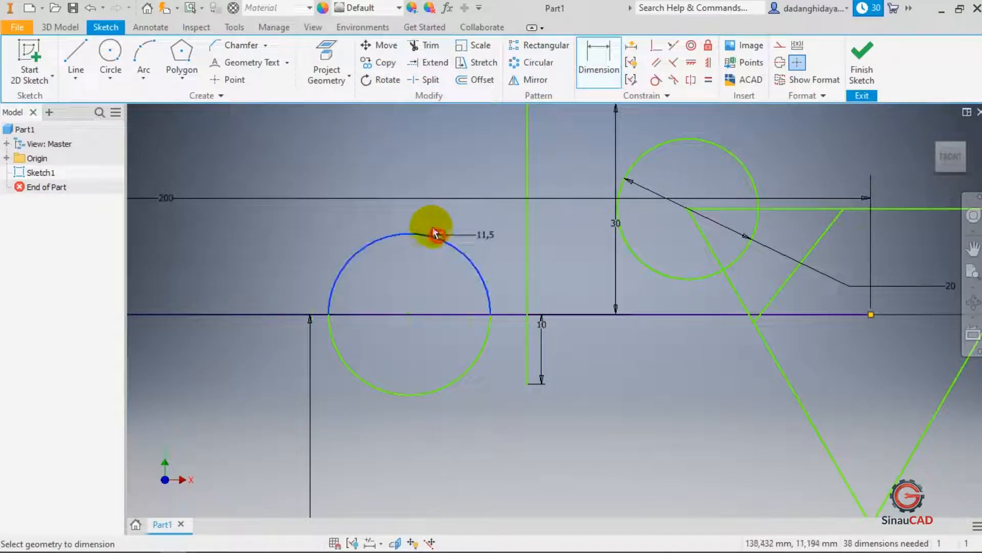
{"action": "left_click", "coordinate": [407, 189]}
{"action": "type", "text": "10"}
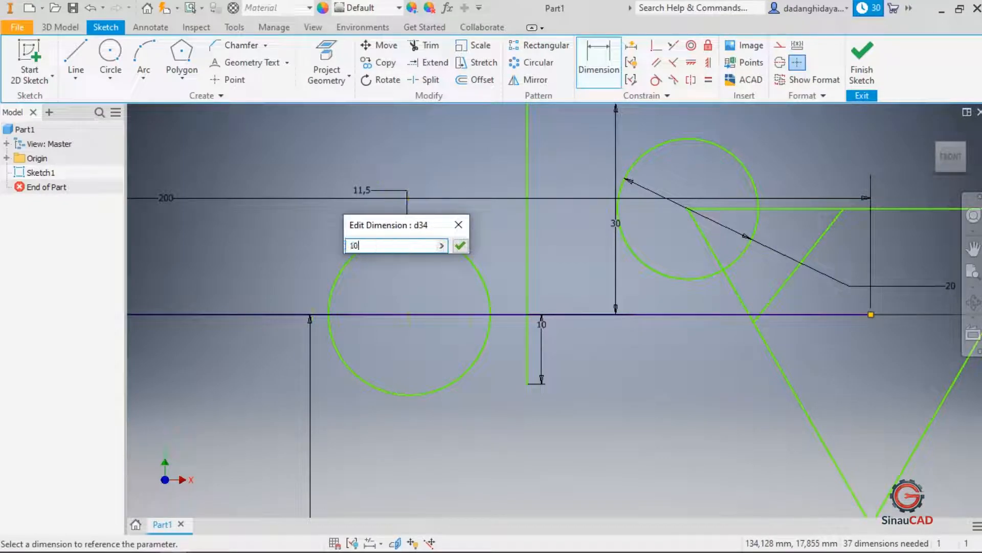
{"action": "key", "text": "Return"}
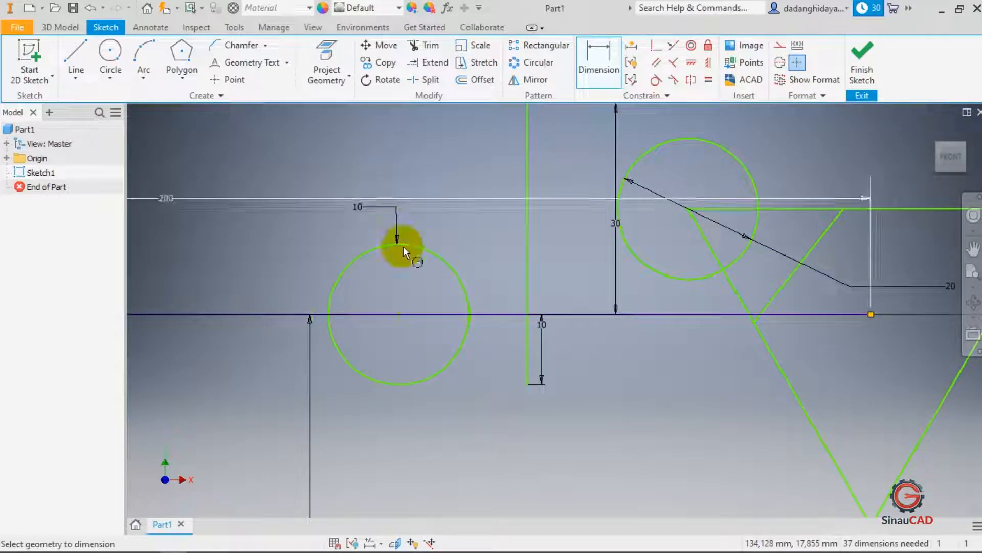
- Add a driven radius dimension to the lower arc and place it below the arc
{"action": "left_click", "coordinate": [458, 352]}
{"action": "left_click", "coordinate": [473, 363]}
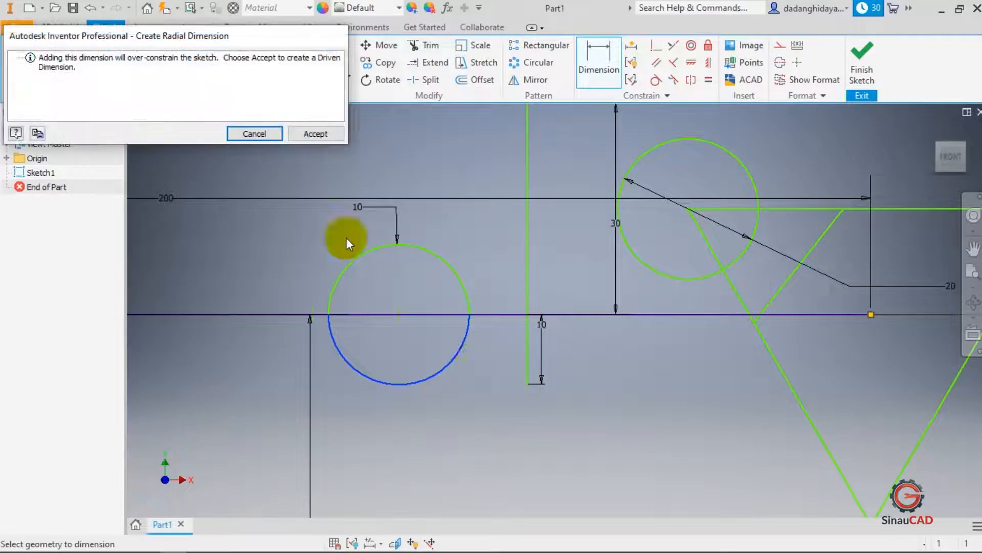
{"action": "left_click", "coordinate": [300, 134]}
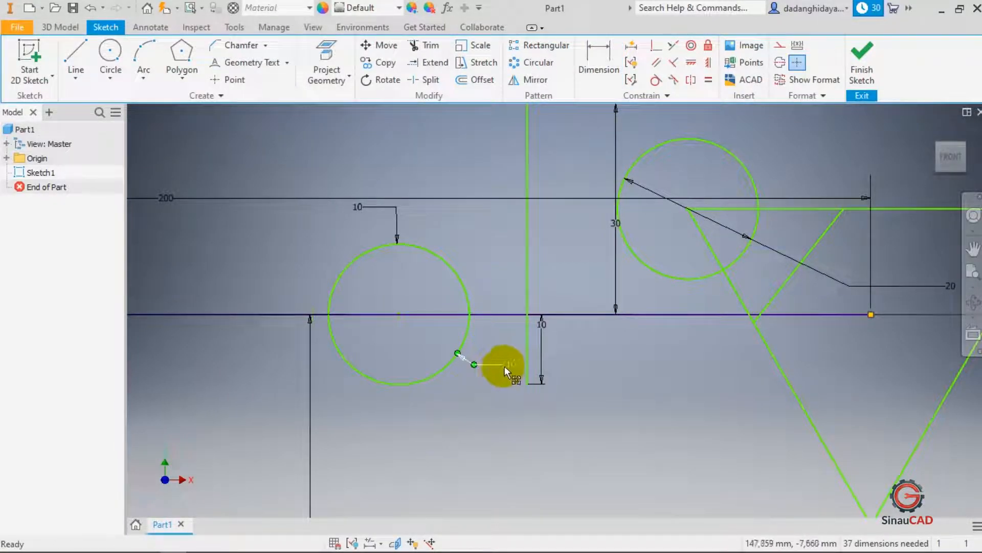
{"action": "left_click_drag", "start_coordinate": [502, 364], "coordinate": [507, 433]}
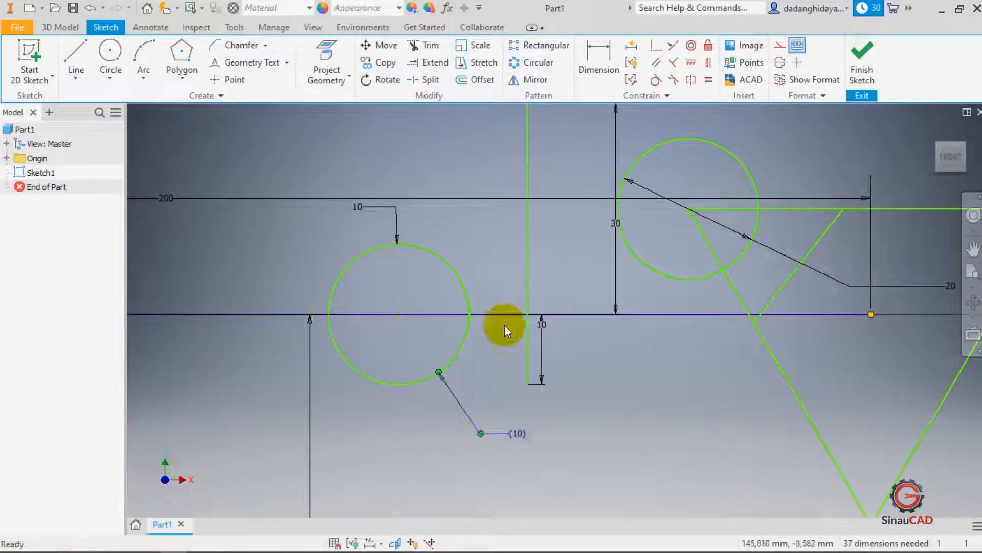
{"action": "left_click", "coordinate": [492, 242]}
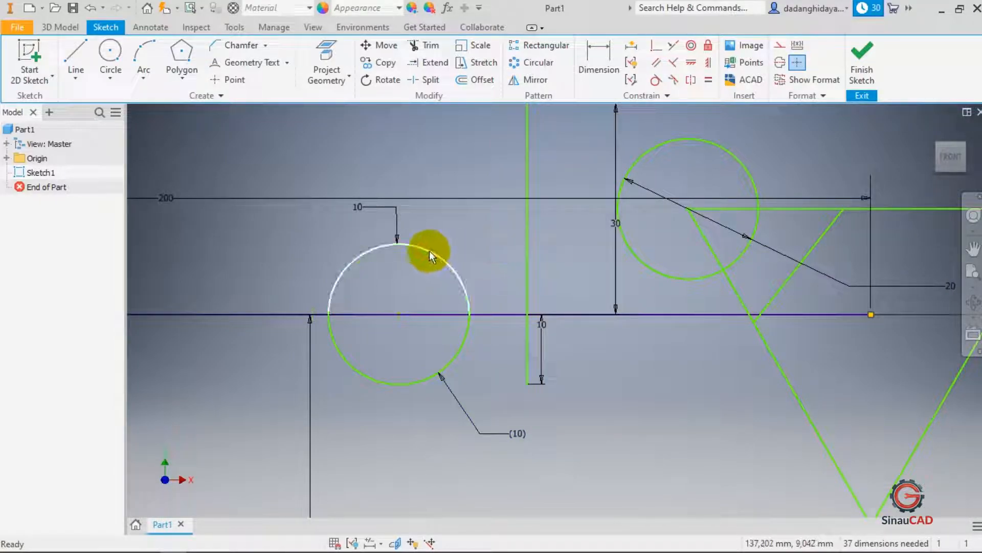